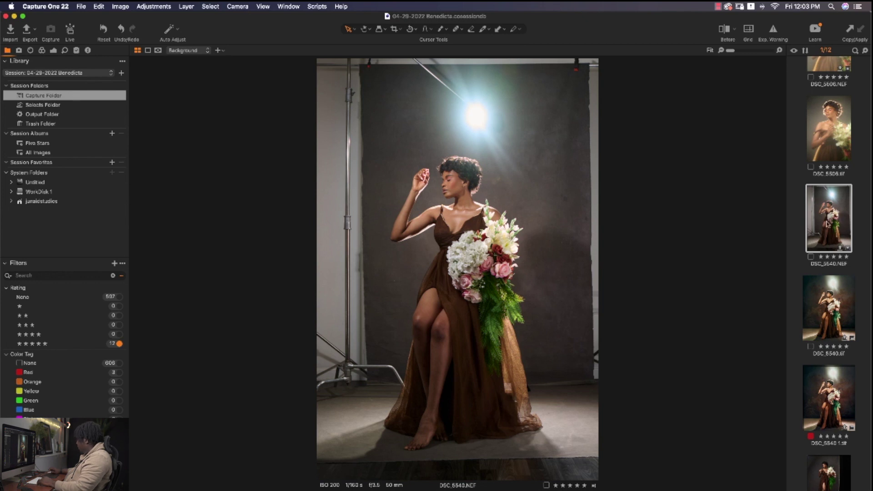
Step: Compare the finished DSC_5540.tif with the raw file DSC_5540.NEF
scroll(823, 236, up, 2)
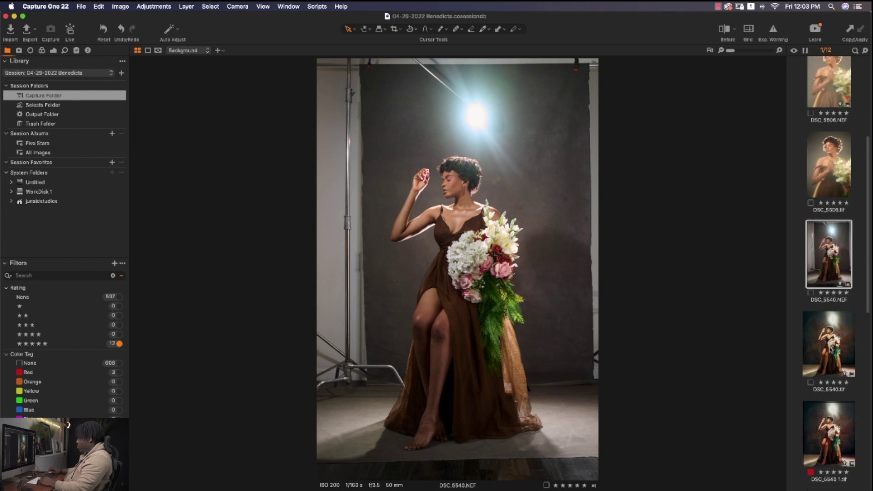
click(833, 354)
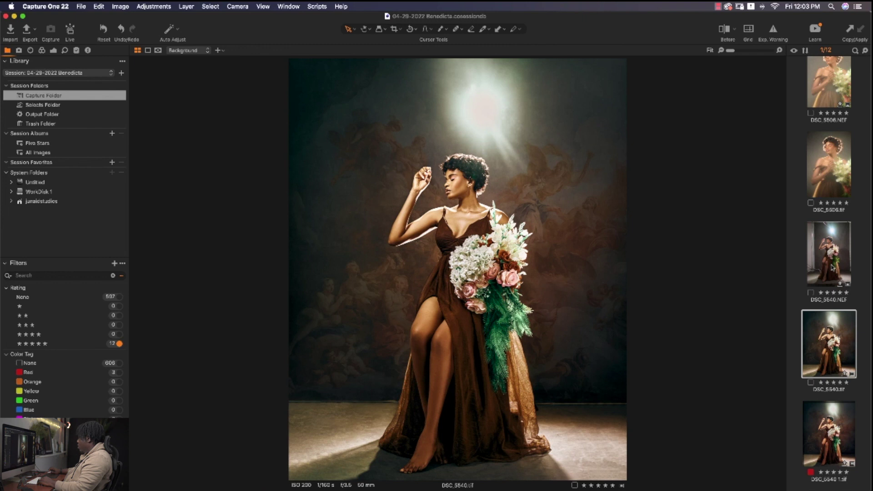
click(834, 265)
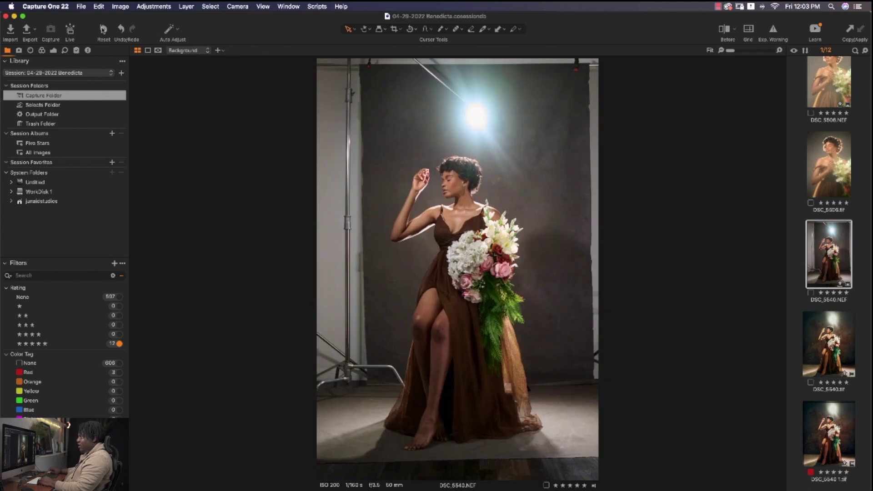
Step: Reset all adjustments on DSC_5540.NEF and set its exposure to -1.04
click(103, 29)
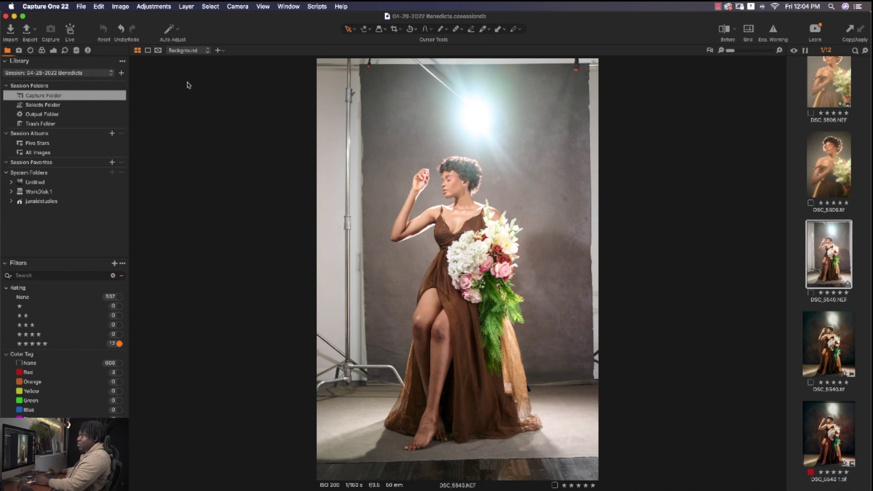
click(54, 50)
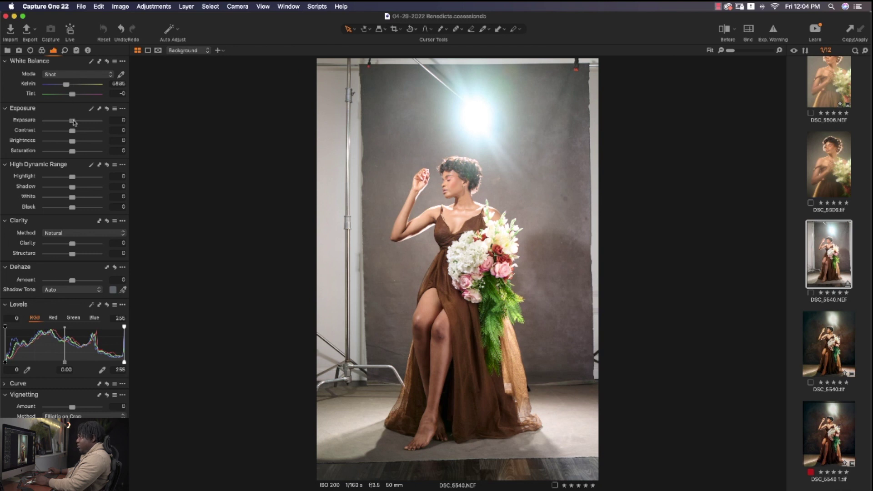
drag(73, 122, 66, 123)
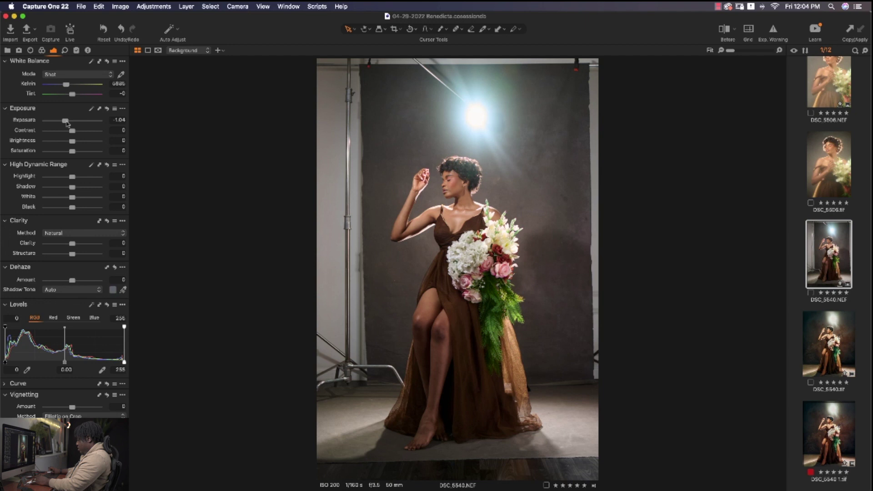
Step: Compare the photo before and after the exposure change, both in full and close up on the woman's face
key(y)
key(y)
key(y)
key(y)
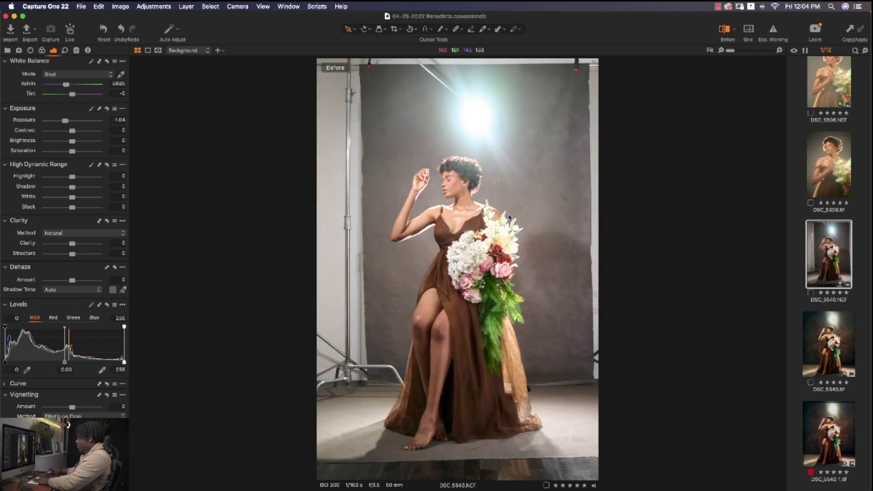
key(p)
click(406, 149)
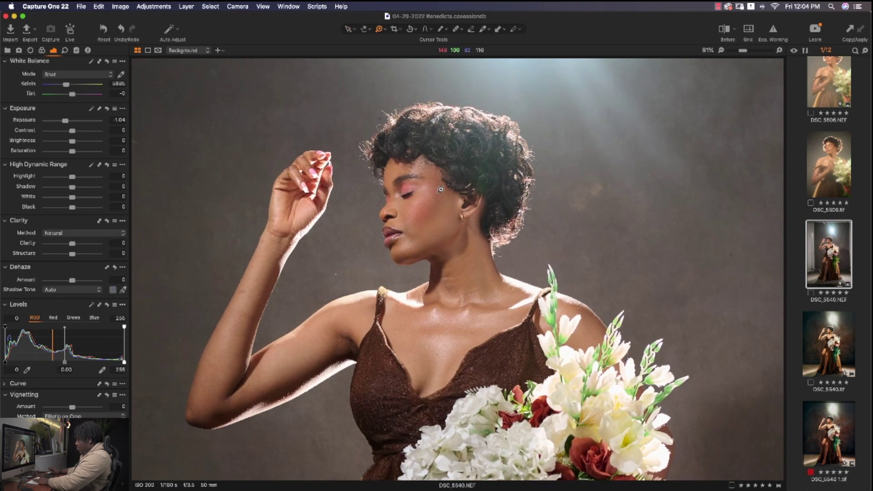
key(y)
key(y)
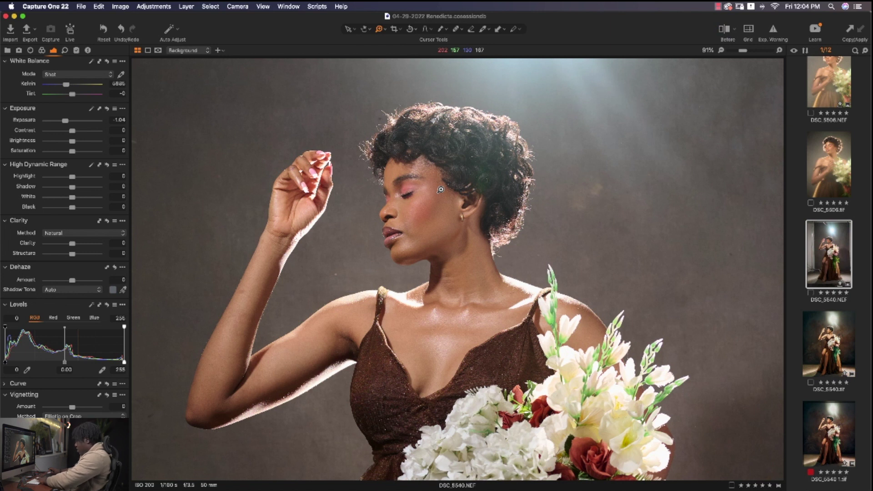
click(441, 190)
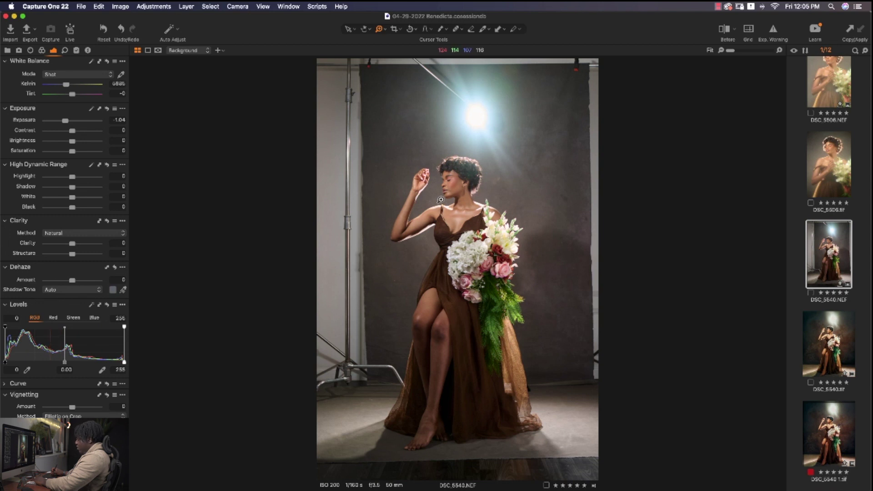
Step: Straighten the photo with a slight rotation so the backdrop and light stand look upright
key(r)
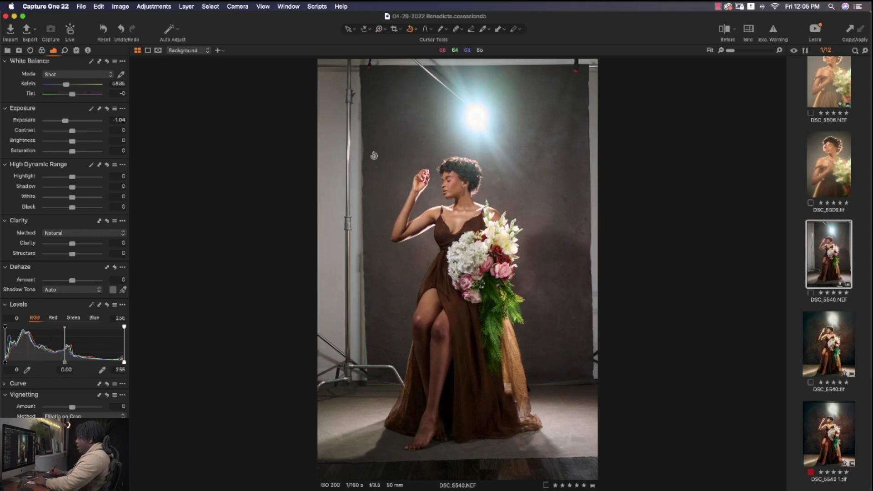
drag(361, 327, 366, 399)
drag(364, 420, 365, 420)
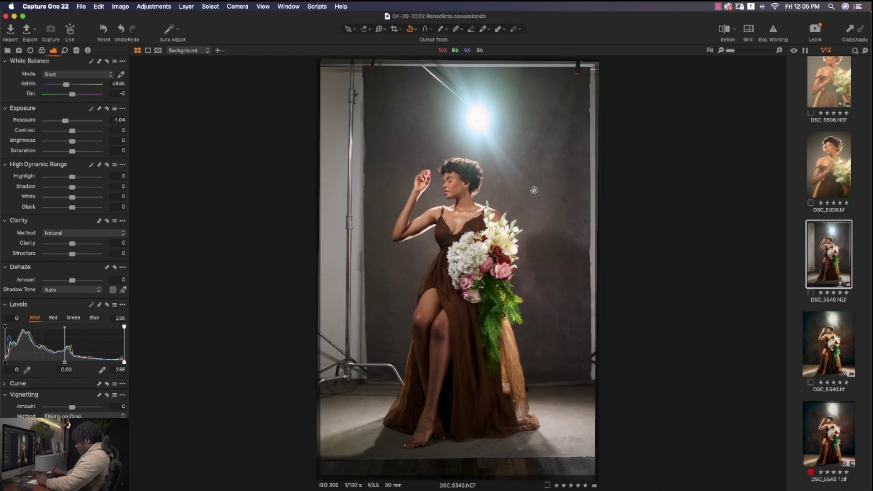
key(v)
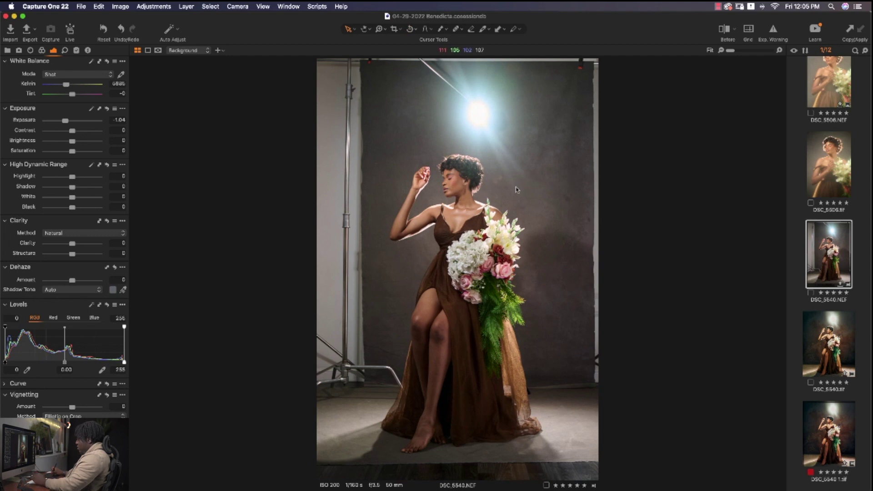
Step: Send the photo to Adobe Photoshop 2022 as an uncompressed 16-bit TIFF in Adobe RGB (1998) at 300 px/in, and switch to Photoshop
key(z)
click(489, 204)
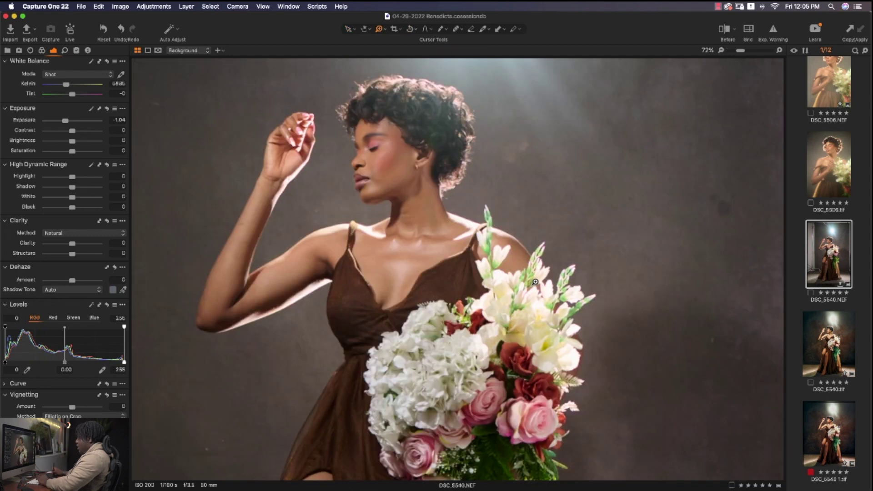
drag(421, 138, 465, 230)
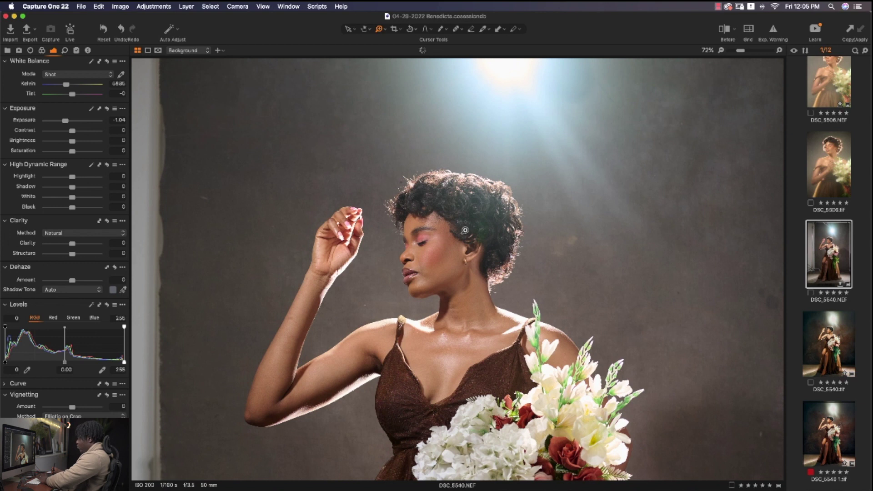
key(comma)
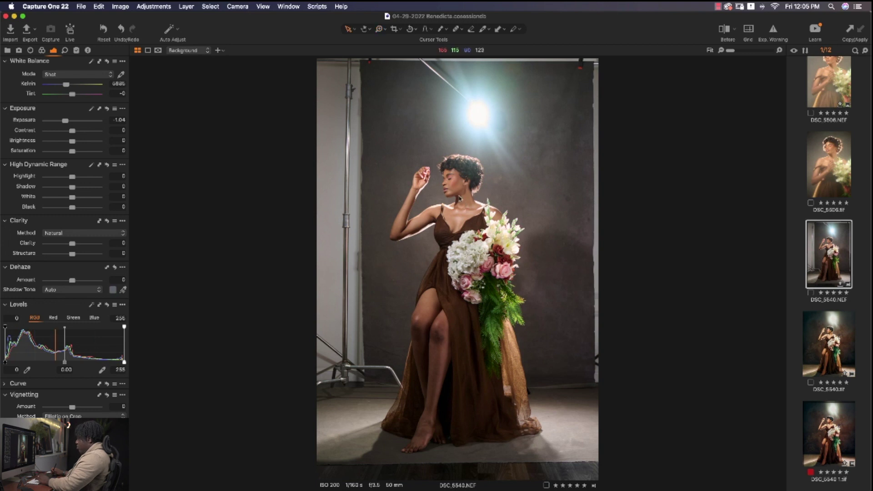
right_click(414, 160)
mouse_move(497, 237)
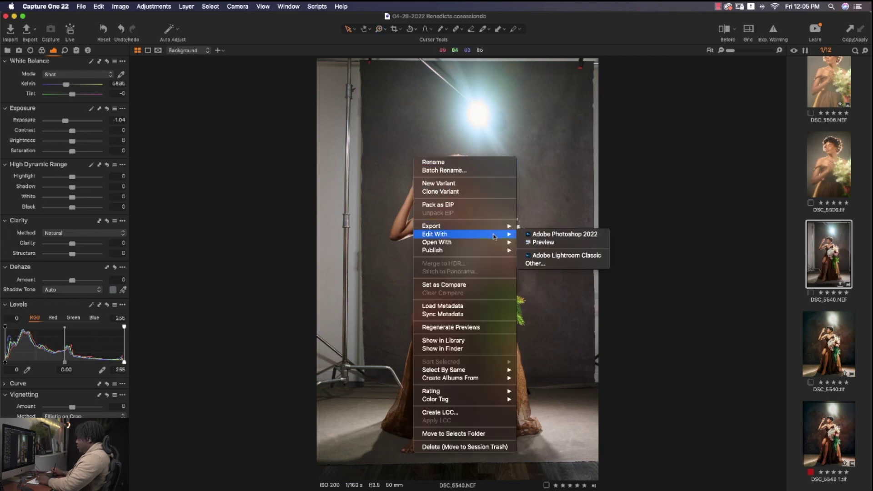
click(549, 235)
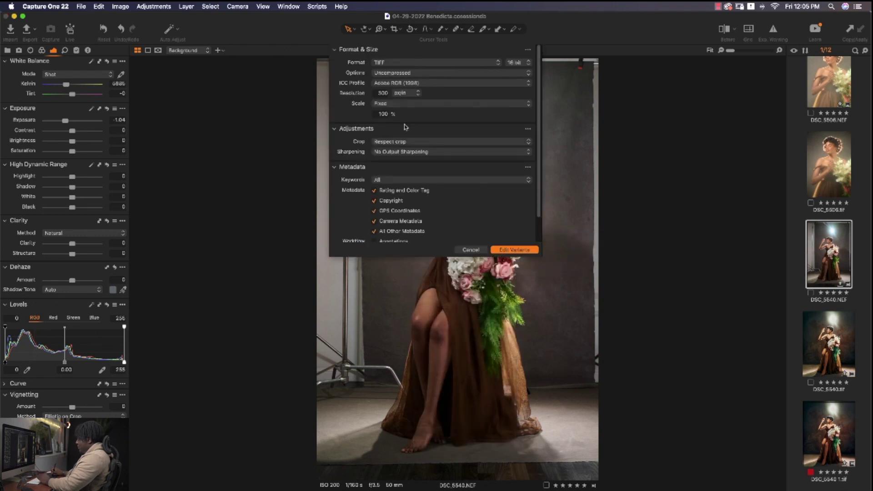
click(515, 249)
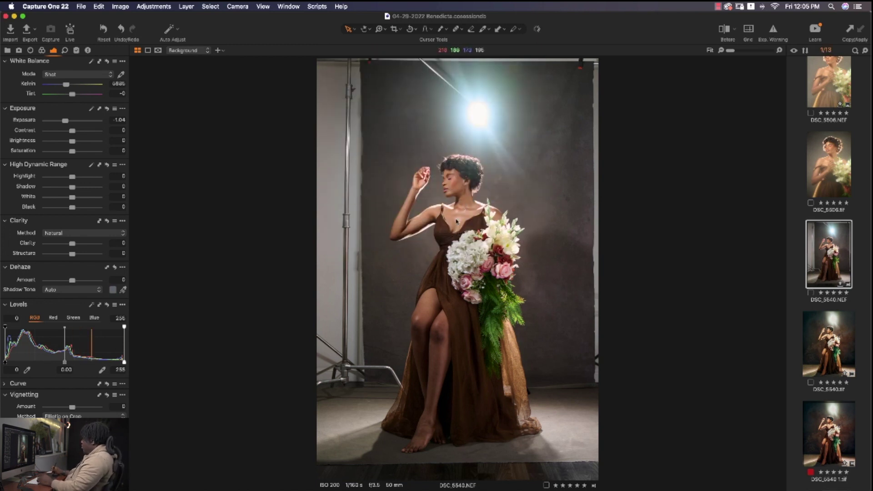
mouse_move(127, 483)
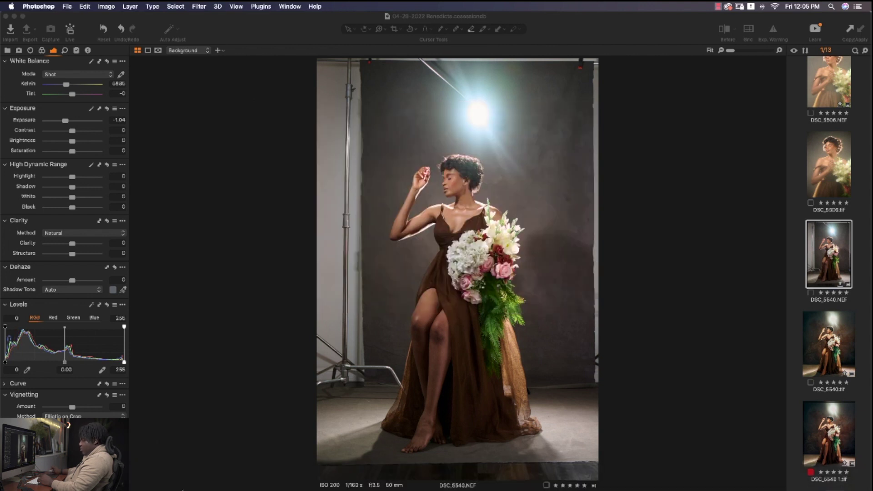
click(150, 474)
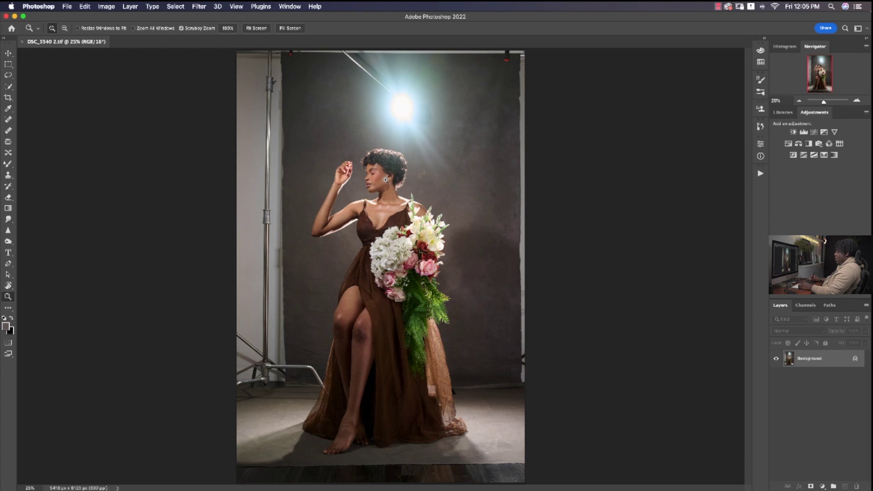
Step: Select the full-height strip along the photo's right side and stretch it outward to push the backdrop's edge out of the frame
drag(396, 112, 427, 174)
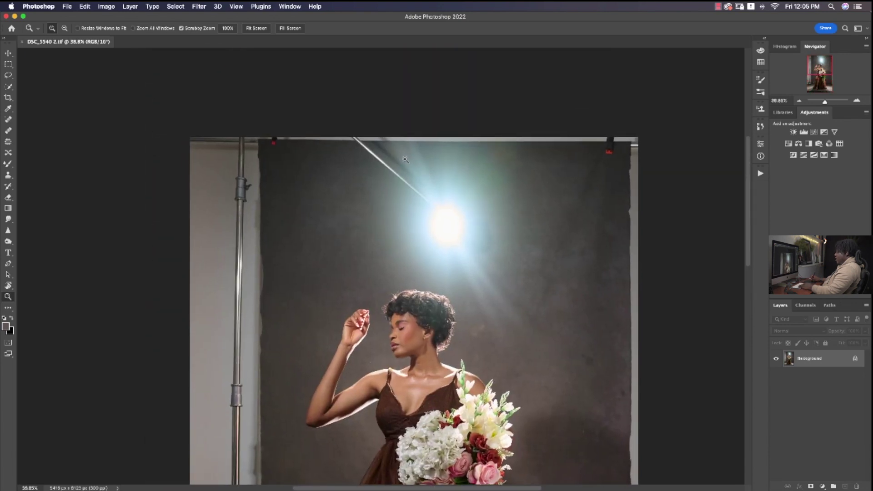
scroll(470, 221, down, 10)
scroll(469, 221, right, 8)
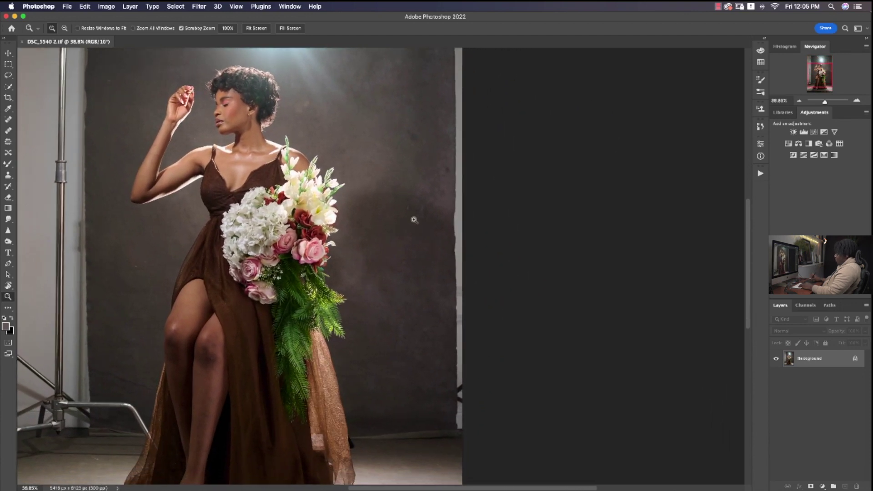
drag(391, 150, 397, 211)
drag(410, 244, 393, 241)
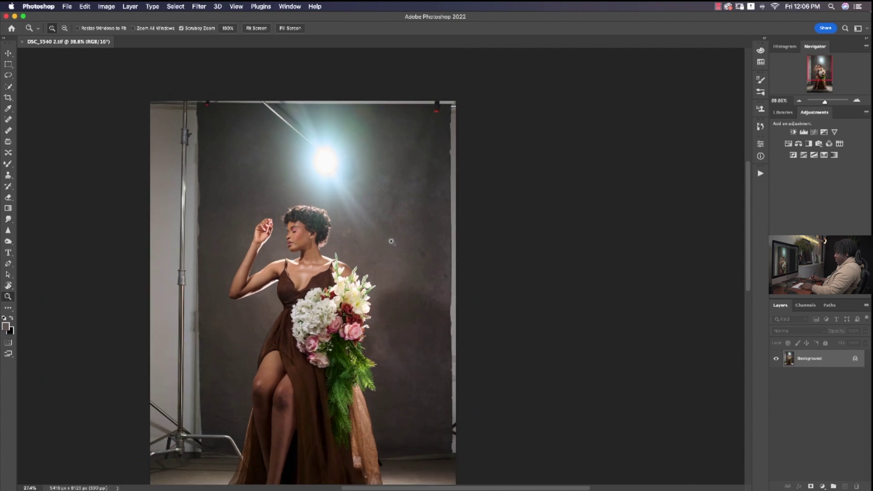
drag(407, 273, 394, 283)
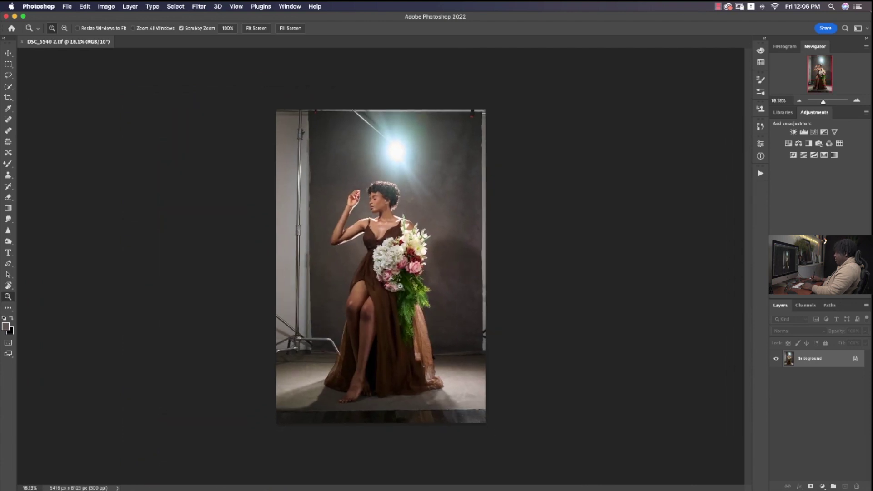
key(m)
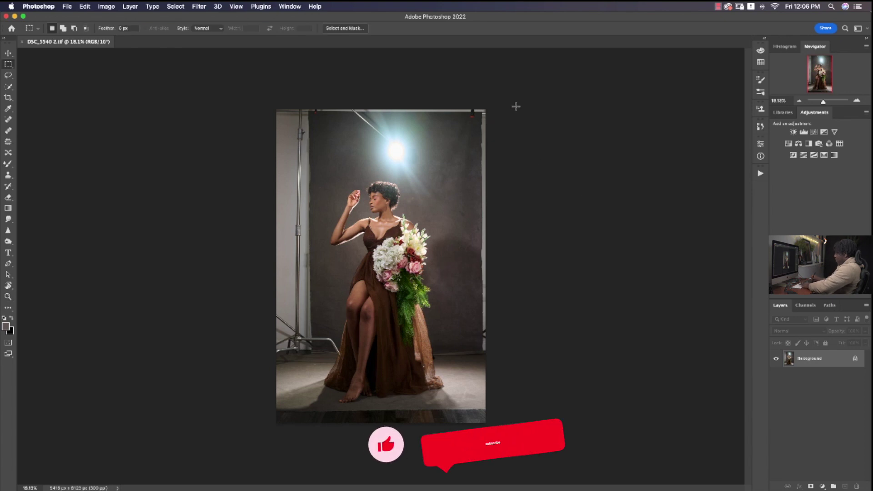
drag(517, 93, 446, 440)
key(super+t)
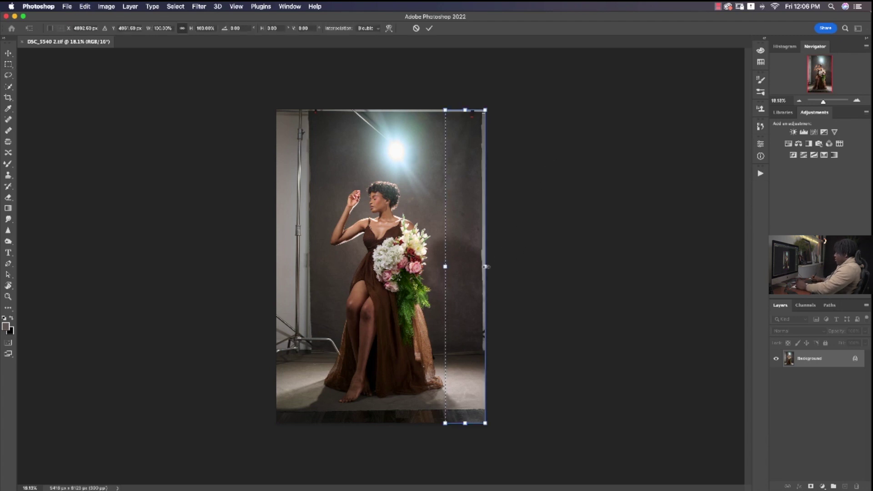
drag(486, 267, 502, 267)
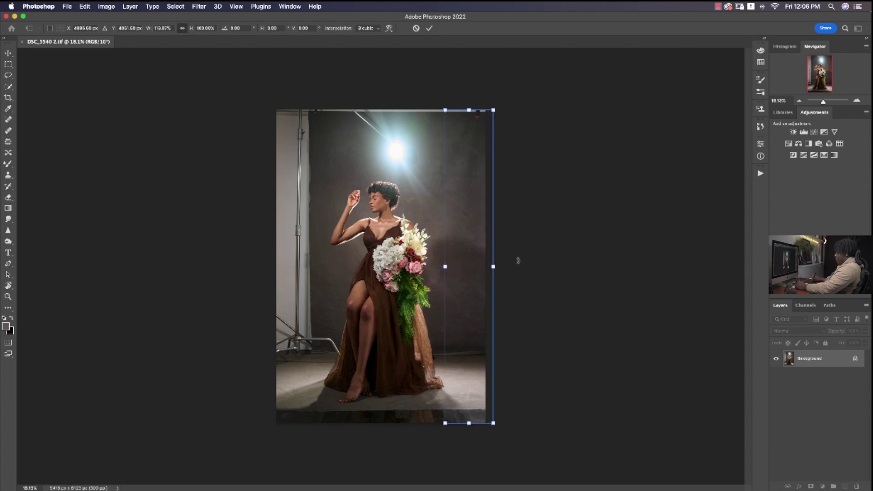
key(Return)
Step: Select the strip along the photo's top edge and stretch it upward to push the backdrop's crossbar out of the frame
drag(501, 110, 254, 126)
key(ctrl+t)
drag(381, 108, 381, 102)
click(430, 29)
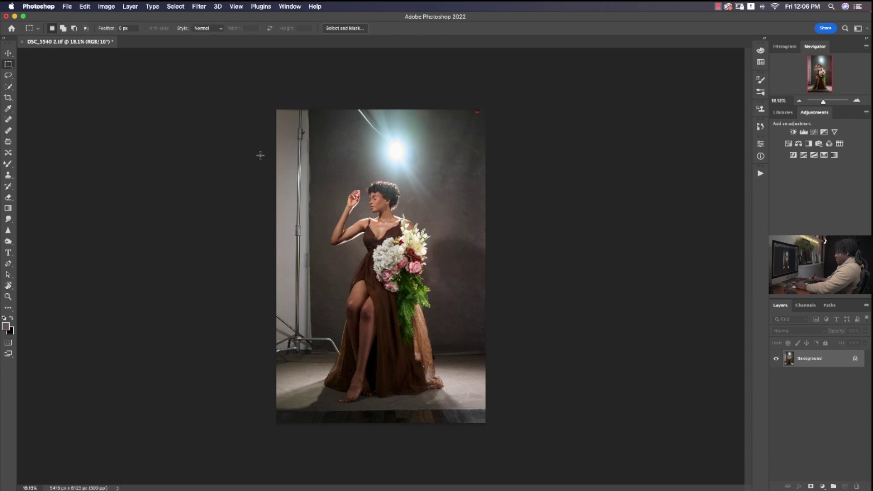
Step: Duplicate the background onto a new layer and patch out the red clamp in the photo's upper right corner
key(z)
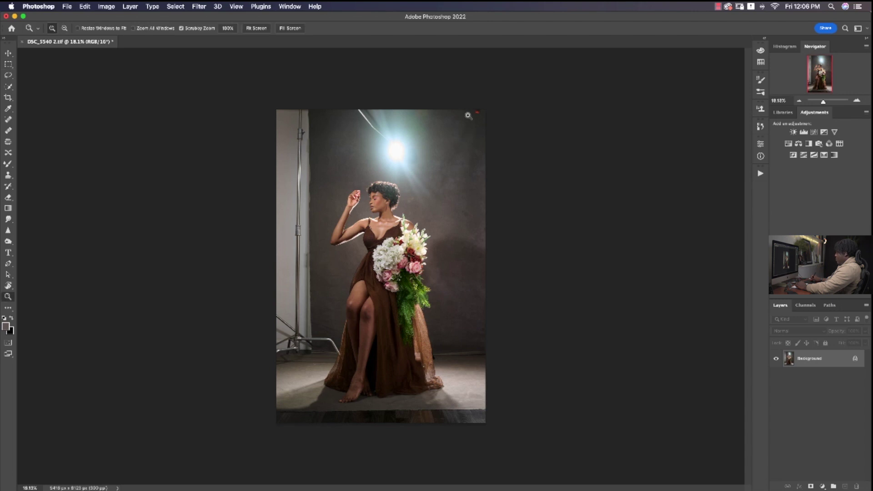
key(super+j)
drag(476, 121, 506, 115)
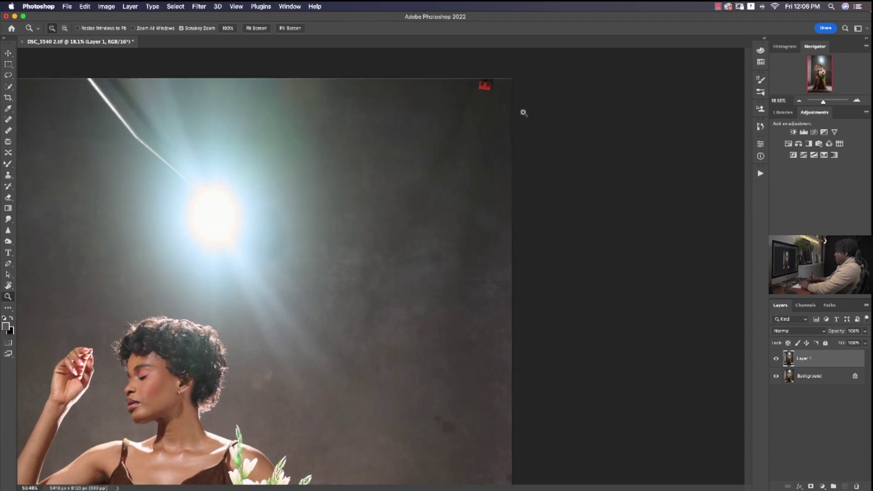
mouse_move(518, 112)
mouse_down()
mouse_move(478, 152)
mouse_move(484, 175)
mouse_move(479, 168)
mouse_up()
key(j)
drag(482, 192, 476, 230)
key(super+d)
Step: Patch out the blemishes on the backdrop to the right of the woman
drag(456, 198, 454, 184)
scroll(454, 205, down, 10)
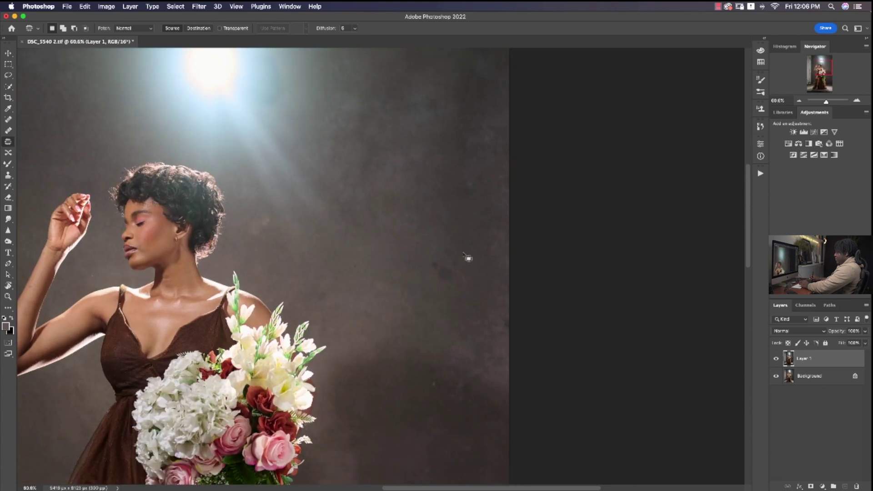
mouse_move(458, 247)
mouse_down()
mouse_move(426, 273)
mouse_move(450, 248)
mouse_up()
drag(451, 276, 413, 238)
key(super+d)
mouse_move(415, 249)
mouse_down()
mouse_move(415, 233)
mouse_move(465, 288)
mouse_up()
mouse_move(488, 323)
mouse_down()
mouse_move(478, 316)
mouse_move(489, 322)
mouse_up()
Step: Patch out the boom arm above the light with clean backdrop and tidy the remaining trace beside the glow
scroll(455, 273, up, 12)
scroll(455, 273, left, 10)
drag(428, 259, 466, 267)
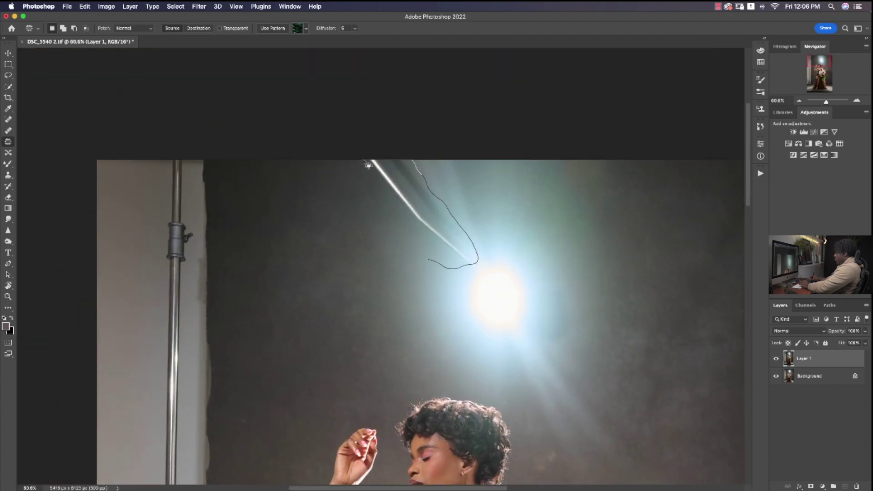
mouse_move(401, 228)
mouse_down()
mouse_move(403, 241)
mouse_move(346, 228)
mouse_up()
key(cmd+d)
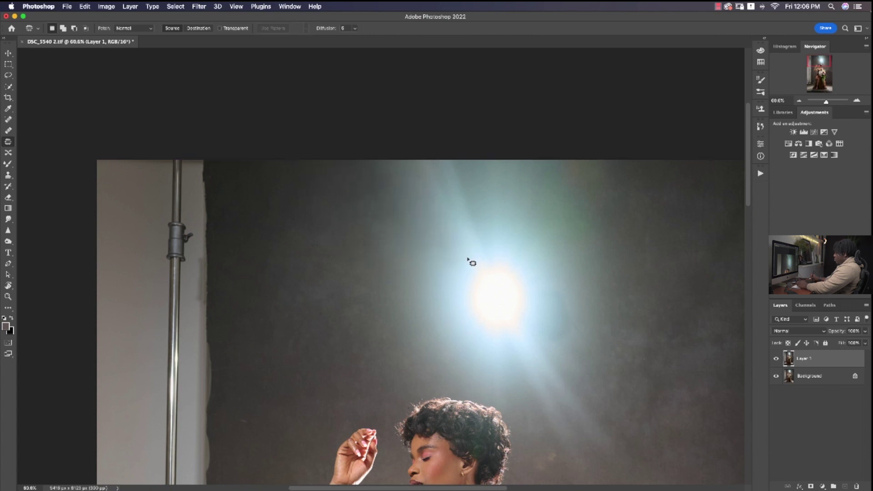
mouse_move(468, 257)
mouse_down()
mouse_move(481, 270)
mouse_move(457, 266)
mouse_up()
key(super+d)
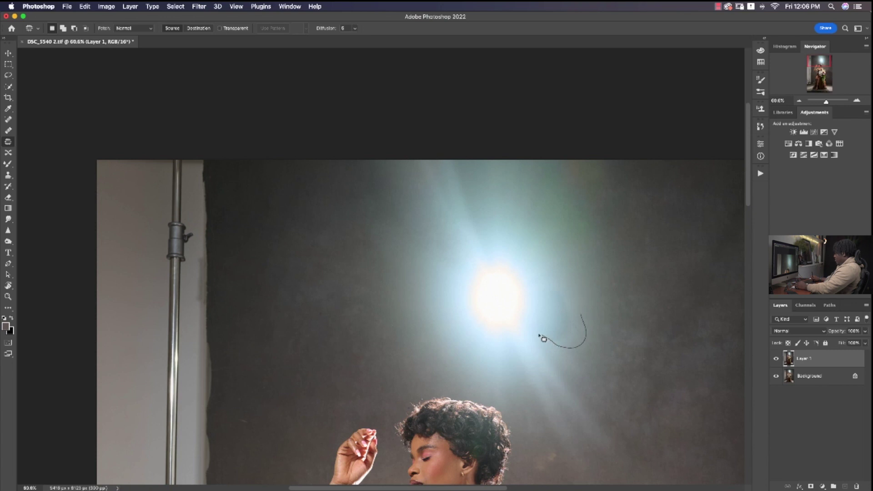
Step: Patch the uneven areas of backdrop to the right of the light's glow
mouse_move(564, 298)
mouse_down()
mouse_move(580, 314)
mouse_move(598, 301)
mouse_up()
key(super+d)
drag(577, 328, 589, 326)
mouse_move(589, 326)
mouse_down()
mouse_move(593, 303)
mouse_move(611, 311)
mouse_up()
key(super+d)
mouse_move(554, 327)
mouse_down()
mouse_move(612, 301)
mouse_move(625, 283)
mouse_move(614, 272)
mouse_move(686, 302)
mouse_up()
key(super+d)
key(super+d)
Step: Patch out the small white mark on the floor between the light stand and the dress
key(z)
drag(626, 243, 594, 255)
drag(509, 425, 472, 164)
drag(436, 313, 486, 295)
drag(471, 262, 486, 259)
key(j)
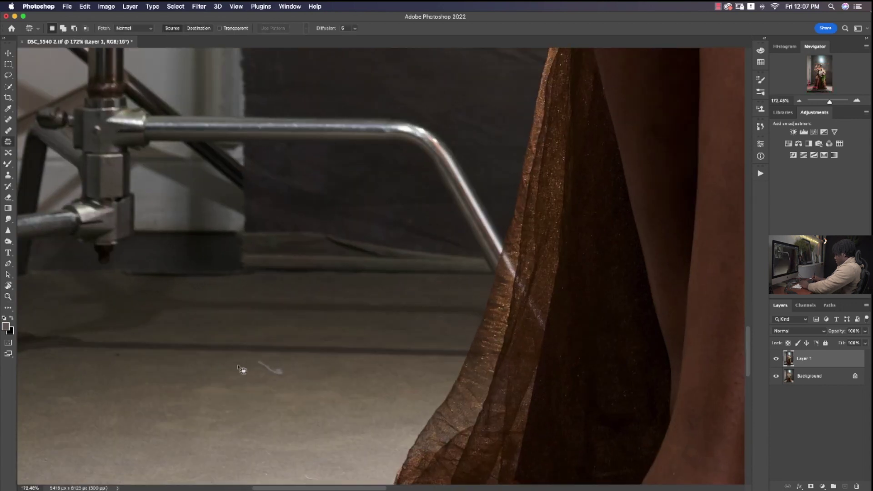
mouse_move(241, 367)
mouse_down()
mouse_move(285, 366)
mouse_move(241, 365)
mouse_move(220, 392)
mouse_up()
key(super+d)
Step: Clone dress fabric at 100% opacity over the stand leg showing through the sheer skirt
key(s)
drag(542, 306, 469, 304)
drag(512, 272, 523, 332)
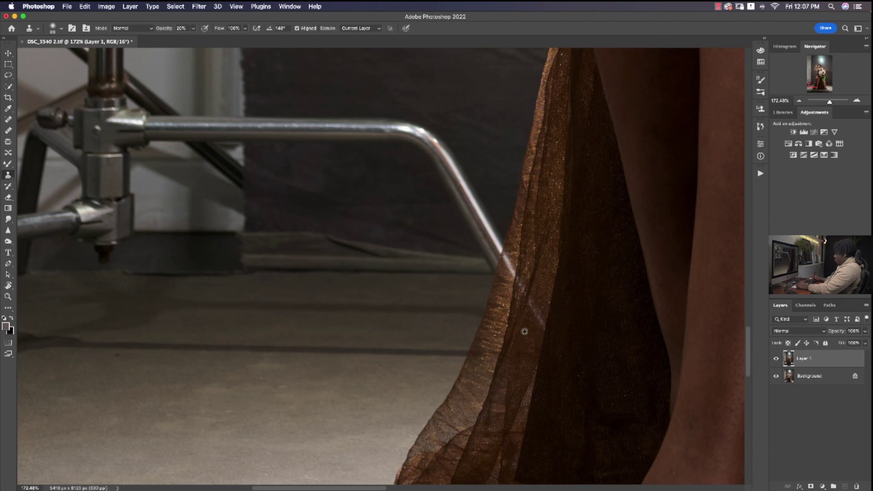
key(0)
mouse_move(528, 331)
mouse_down()
mouse_move(514, 260)
mouse_move(512, 273)
mouse_up()
drag(507, 289, 509, 289)
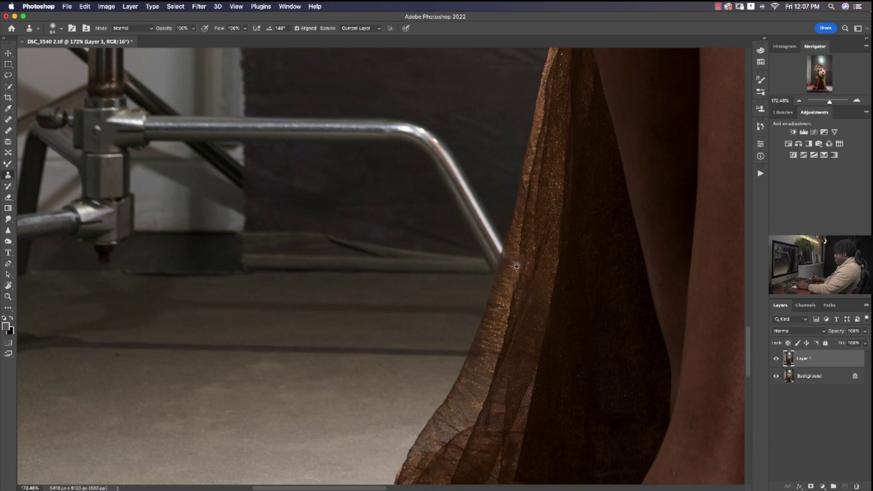
Step: Clone dark backdrop over the end of the stand leg beside the dress edge
drag(496, 270, 508, 268)
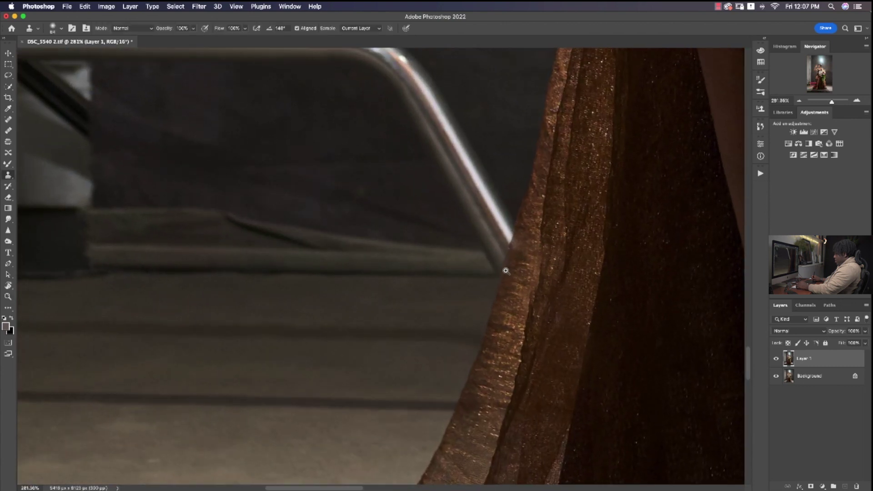
click(512, 218)
alt+click(509, 175)
click(511, 217)
drag(503, 168, 494, 168)
alt+click(499, 156)
mouse_move(490, 199)
mouse_down()
mouse_move(502, 181)
mouse_move(505, 228)
mouse_move(509, 208)
mouse_move(501, 231)
mouse_move(448, 218)
mouse_move(485, 222)
mouse_move(495, 230)
mouse_move(470, 232)
mouse_move(504, 241)
mouse_move(508, 231)
mouse_move(495, 248)
mouse_move(436, 236)
mouse_move(445, 211)
mouse_move(500, 217)
mouse_up()
alt+click(500, 183)
click(502, 222)
key(z)
key(s)
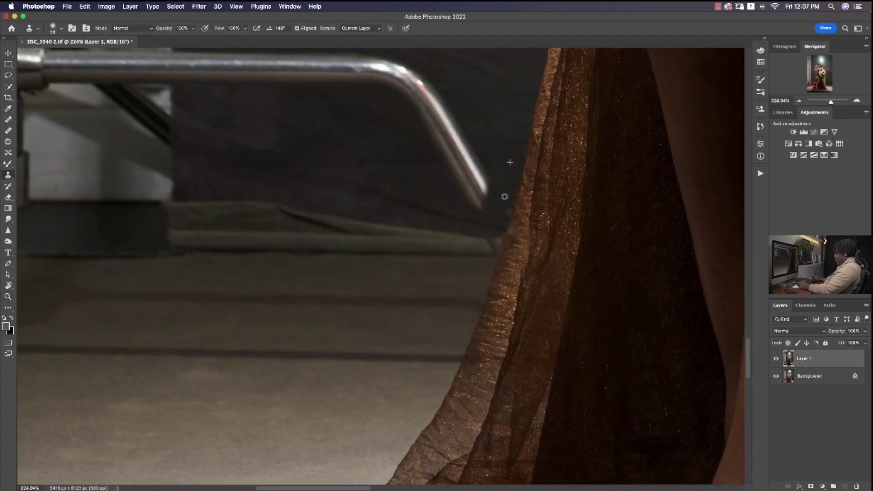
key(z)
drag(489, 167, 475, 168)
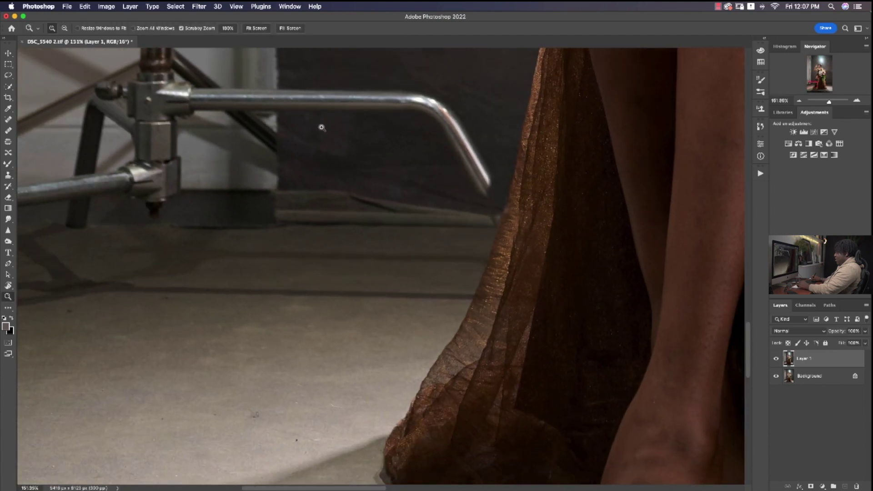
Step: Remove the rest of the stand's horizontal leg in front of the backdrop by cloning and patching
key(s)
mouse_move(295, 107)
mouse_down()
mouse_move(295, 89)
mouse_move(302, 121)
mouse_move(454, 185)
mouse_up()
key(j)
mouse_move(505, 169)
mouse_down()
mouse_move(456, 94)
mouse_move(359, 60)
mouse_move(300, 81)
mouse_up()
scroll(405, 193, up, 8)
drag(370, 254, 381, 124)
key(super+d)
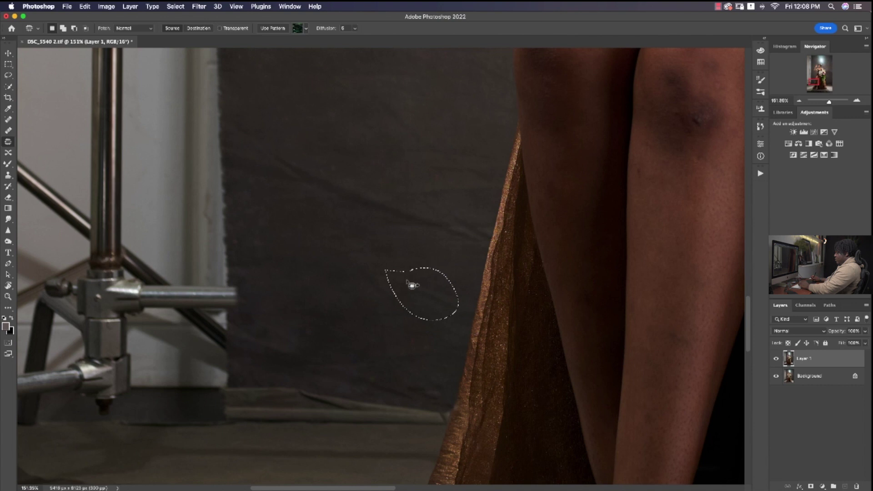
Step: Patch out the creases and uneven spots on the backdrop between the stand and the woman's legs
mouse_move(308, 169)
mouse_down()
mouse_move(453, 260)
mouse_move(451, 179)
mouse_move(366, 174)
mouse_up()
drag(375, 196, 356, 233)
key(super+d)
mouse_move(345, 171)
mouse_down()
mouse_move(287, 109)
mouse_move(295, 123)
mouse_up()
drag(323, 159, 324, 239)
key(super+d)
drag(377, 162, 323, 258)
mouse_move(275, 201)
mouse_down()
mouse_move(377, 297)
mouse_move(335, 167)
mouse_up()
drag(356, 234, 269, 165)
key(super+d)
mouse_move(315, 321)
mouse_down()
mouse_move(289, 320)
mouse_move(298, 319)
mouse_up()
drag(321, 355, 298, 251)
key(super+d)
drag(216, 256, 291, 163)
Step: Patch the lowest strip of backdrop above the floor fold with cleaner backdrop from higher up
scroll(291, 163, down, 5)
scroll(291, 163, left, 4)
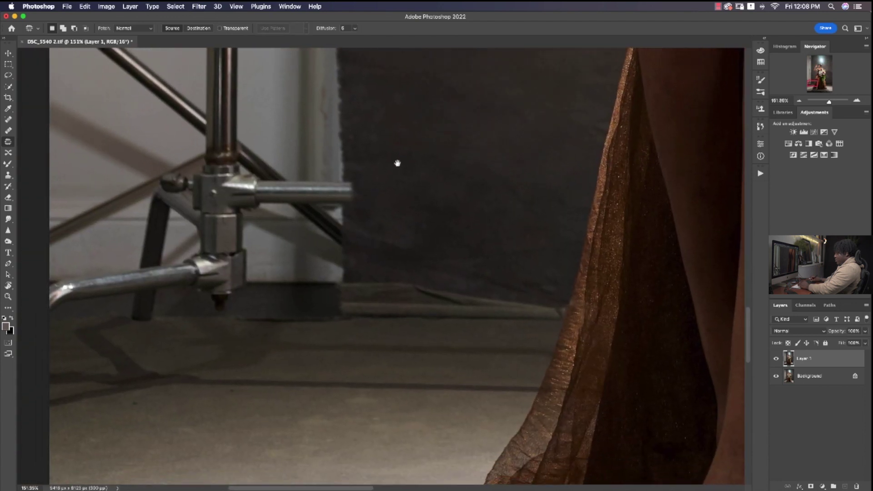
mouse_move(465, 215)
mouse_down()
mouse_move(557, 238)
mouse_move(572, 289)
mouse_up()
drag(513, 291, 402, 271)
drag(358, 247, 366, 193)
drag(407, 242, 450, 141)
key(super+d)
key(super+z)
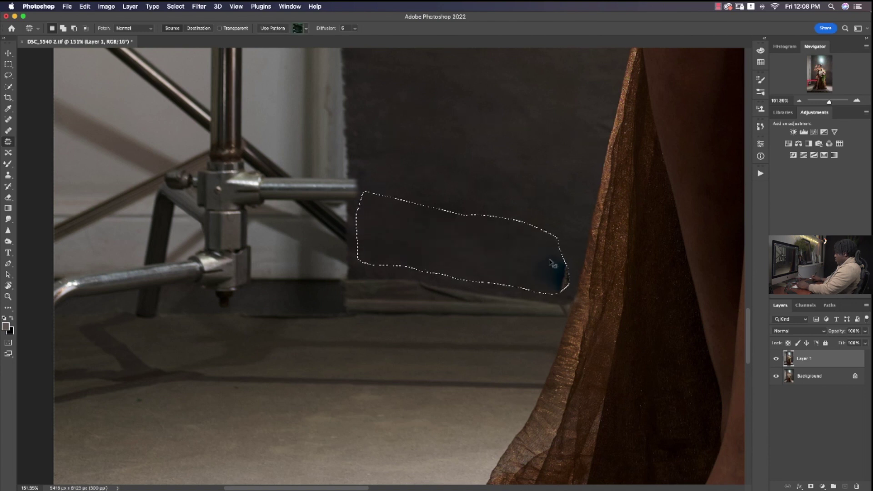
drag(555, 263, 551, 137)
key(super+d)
Step: Clone out the stub of the stand leg that overlaps the backdrop's left edge
key(z)
drag(491, 212, 460, 227)
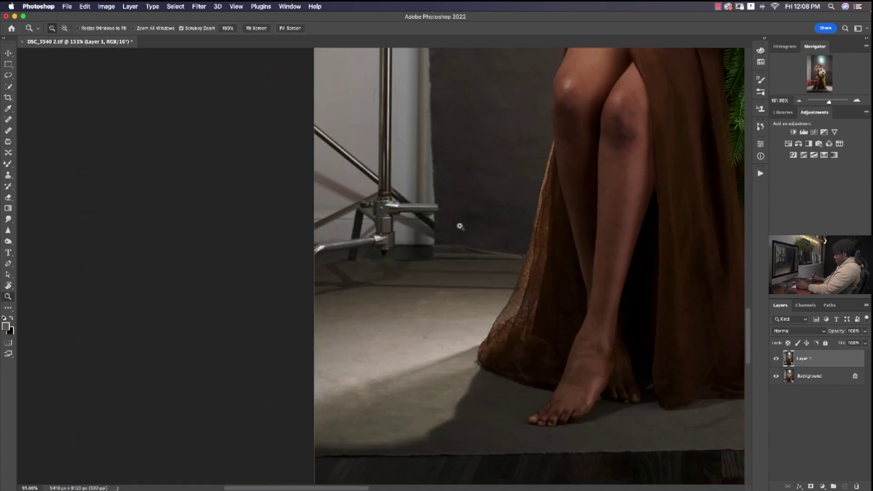
drag(500, 246, 465, 252)
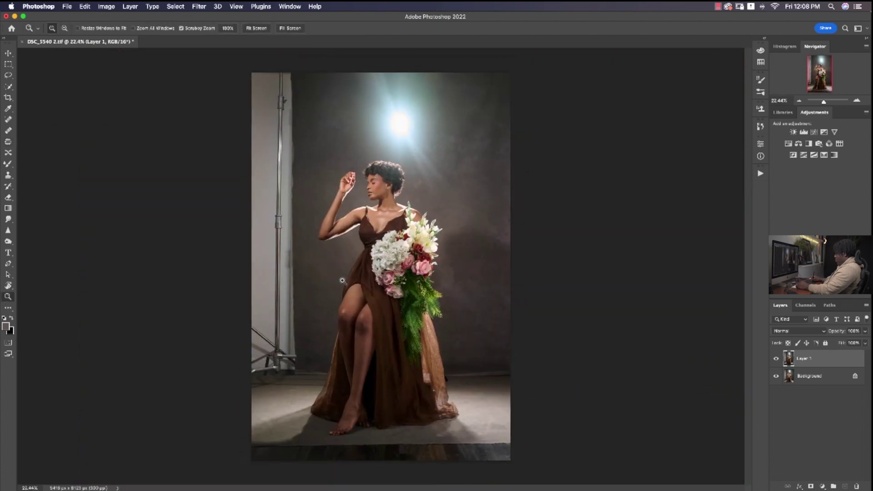
mouse_move(288, 366)
mouse_down()
mouse_move(321, 350)
mouse_move(317, 330)
mouse_move(305, 331)
mouse_up()
key(s)
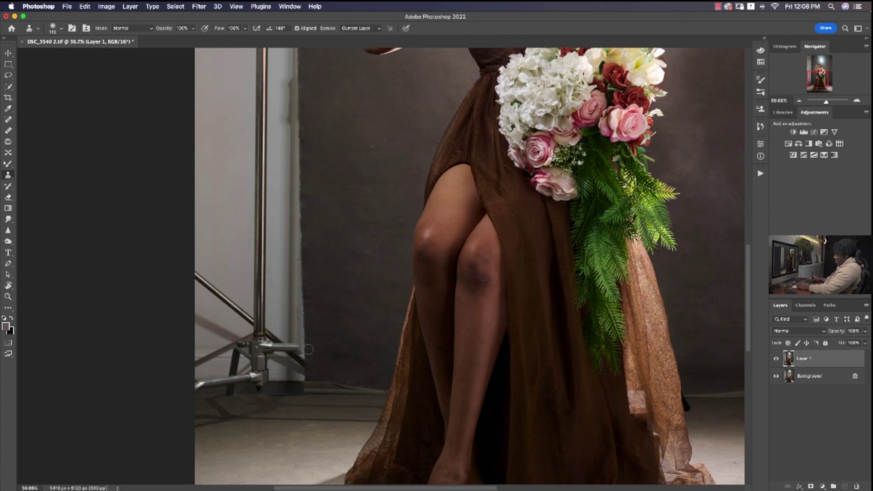
drag(377, 318, 369, 318)
drag(341, 188, 373, 255)
key(z)
drag(426, 241, 376, 276)
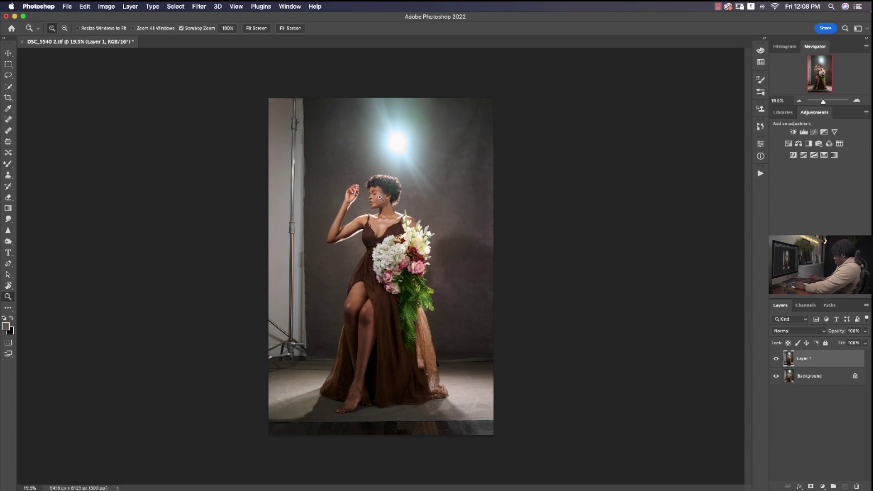
Step: Stamp the visible layers into a new layer and fill a rectangular selection around the light stand and wall using Content-Aware
key(super+alt+shift+e)
key(j)
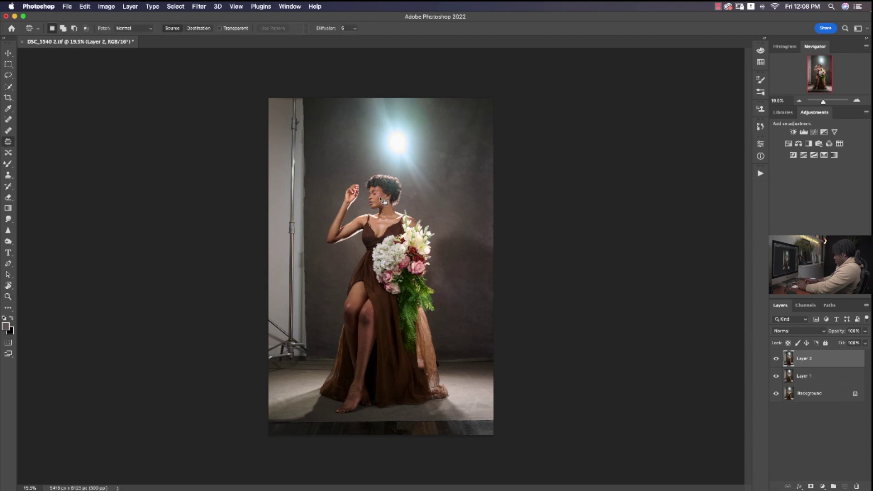
key(m)
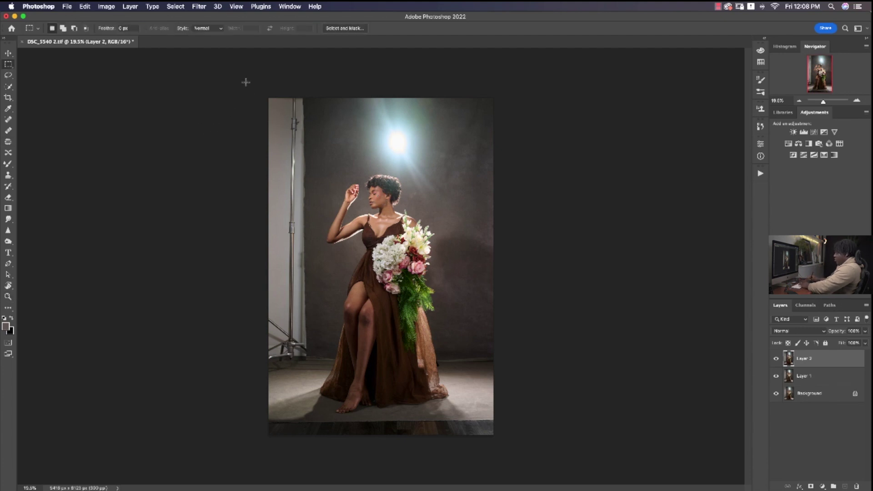
drag(269, 97, 314, 373)
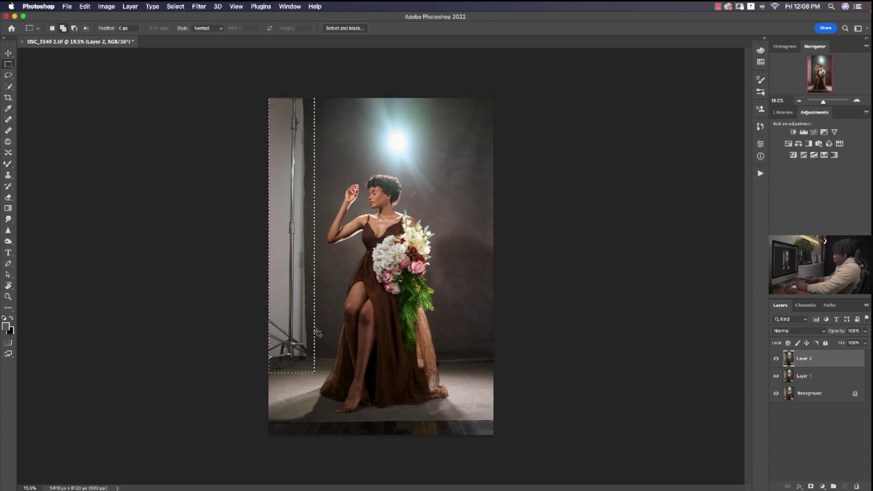
key(shift+BackSpace)
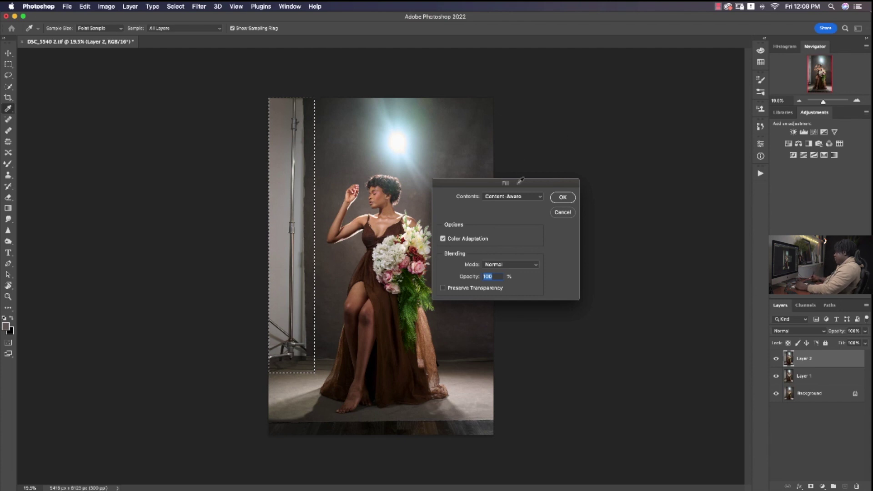
drag(514, 187, 544, 182)
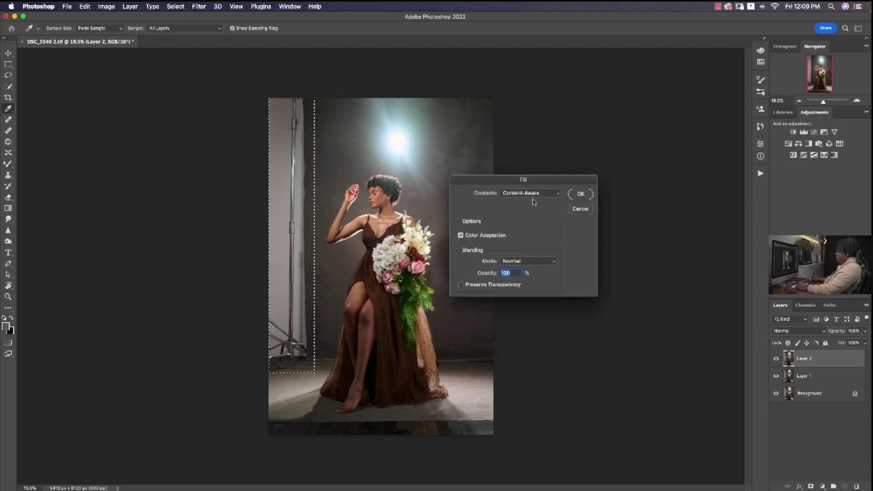
click(534, 199)
click(530, 194)
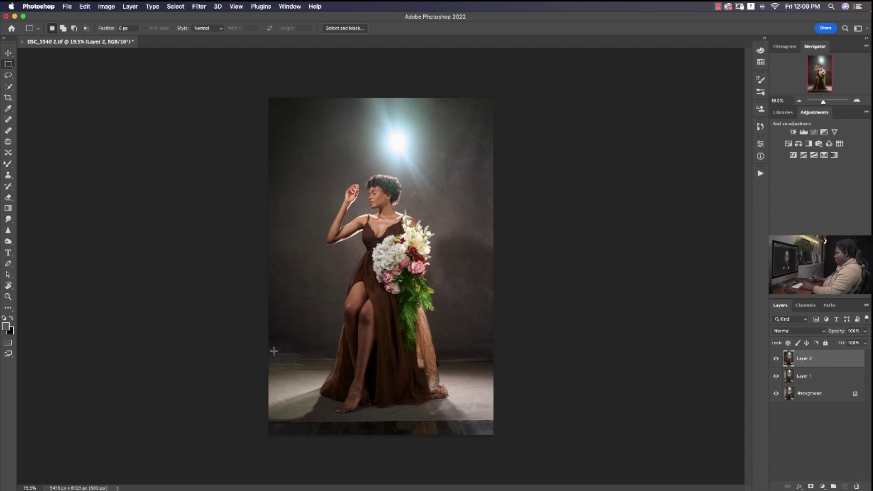
Step: Patch out the thin dark line across the floor next to the dress hem
key(z)
drag(334, 357, 369, 344)
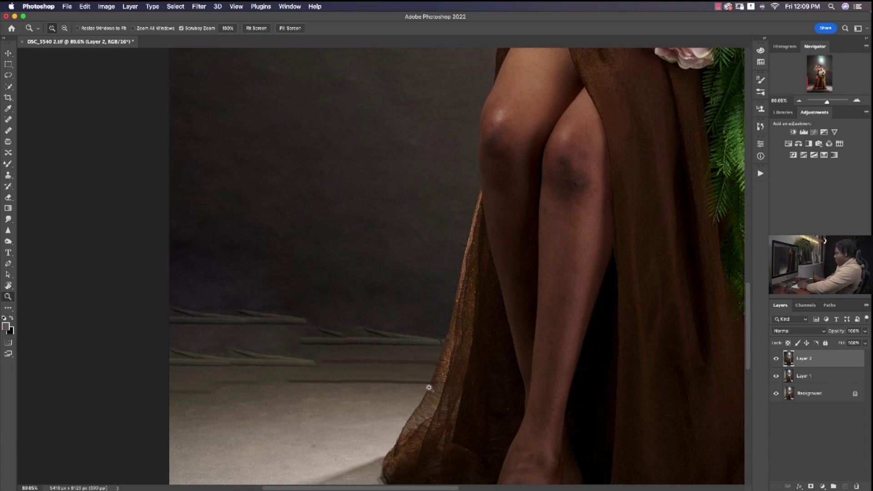
key(j)
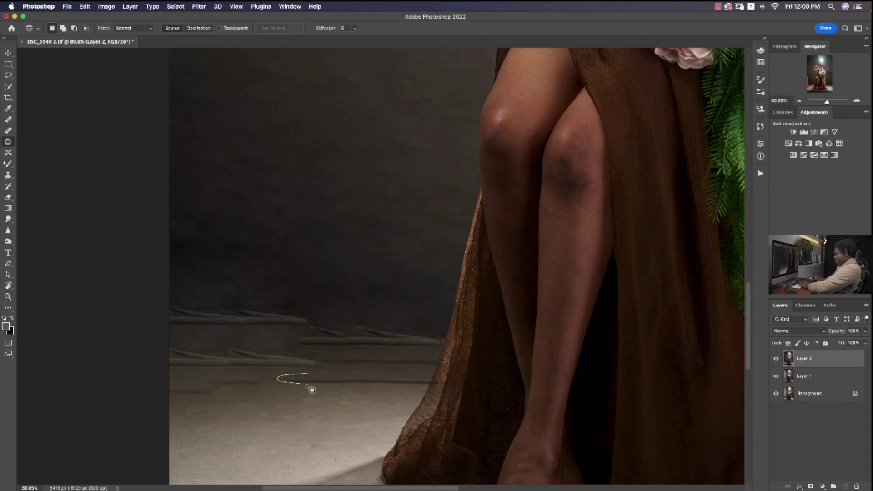
drag(412, 379, 406, 379)
drag(401, 381, 399, 394)
key(super+d)
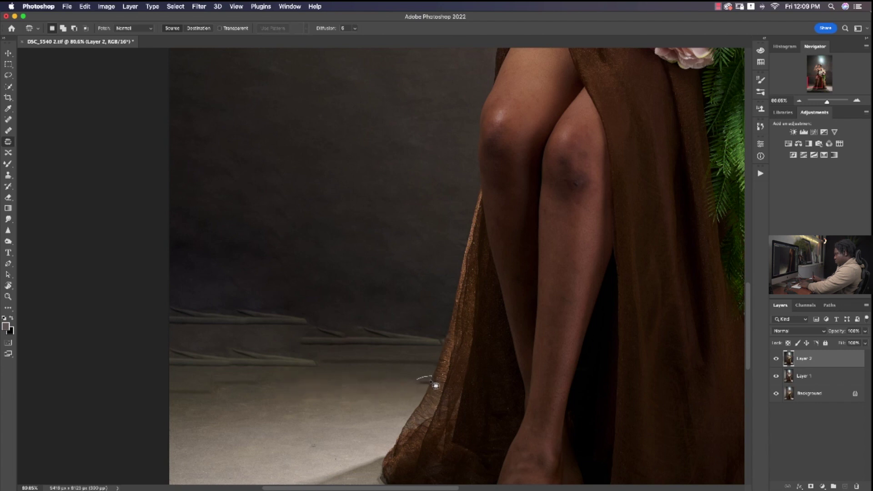
drag(424, 390, 398, 381)
key(super+d)
Step: Patch out the remaining floor line and the lower branch-like artifact near the photo's left edge
drag(216, 380, 267, 377)
drag(164, 383, 212, 381)
drag(228, 385, 326, 384)
key(super+d)
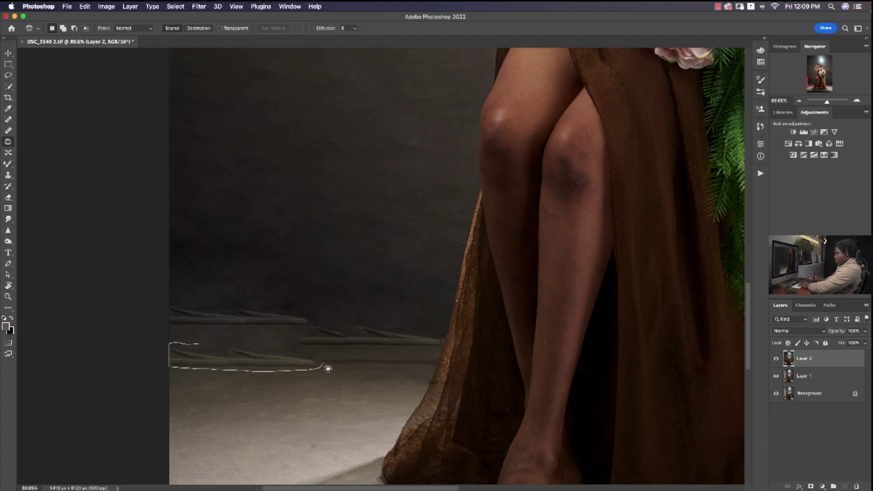
mouse_move(327, 368)
mouse_down()
mouse_move(312, 357)
mouse_move(345, 381)
mouse_move(335, 379)
mouse_up()
key(ctrl+d)
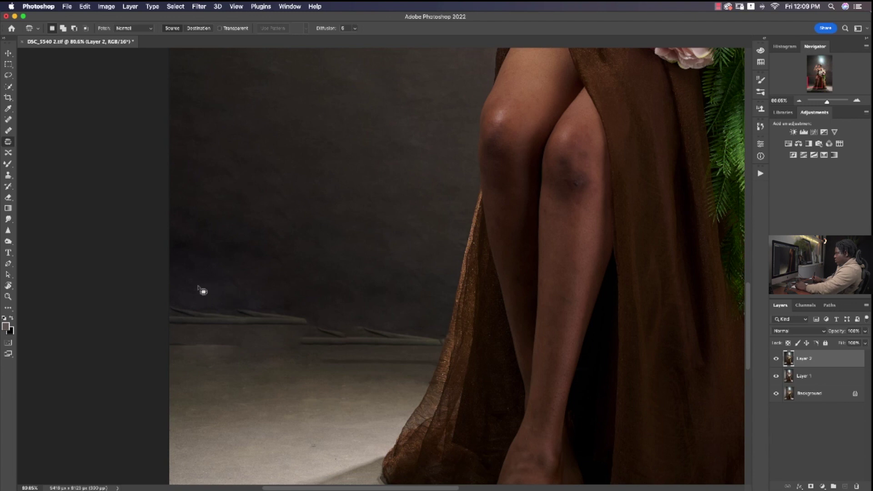
Step: Patch out the upper branch-like artifact at the photo's left edge and smooth the backdrop above it
drag(199, 285, 169, 324)
mouse_move(242, 331)
mouse_down()
mouse_move(312, 330)
mouse_move(313, 319)
mouse_up()
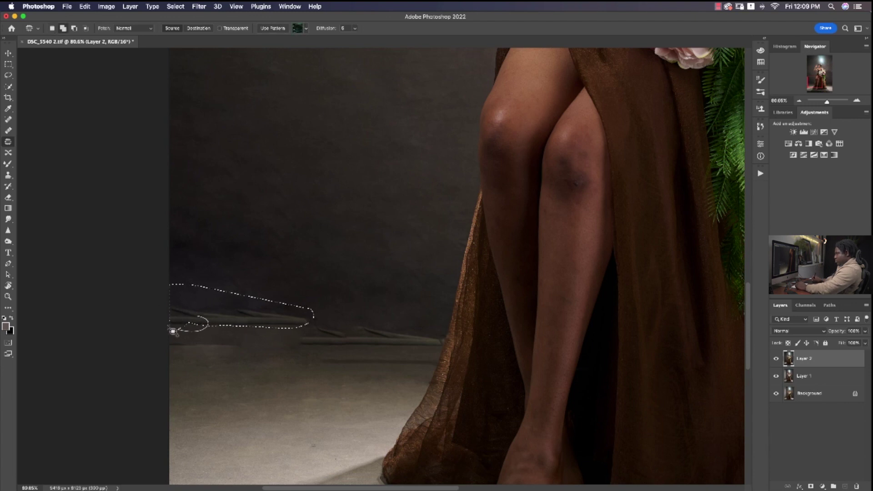
drag(232, 313, 235, 266)
key(cmd+d)
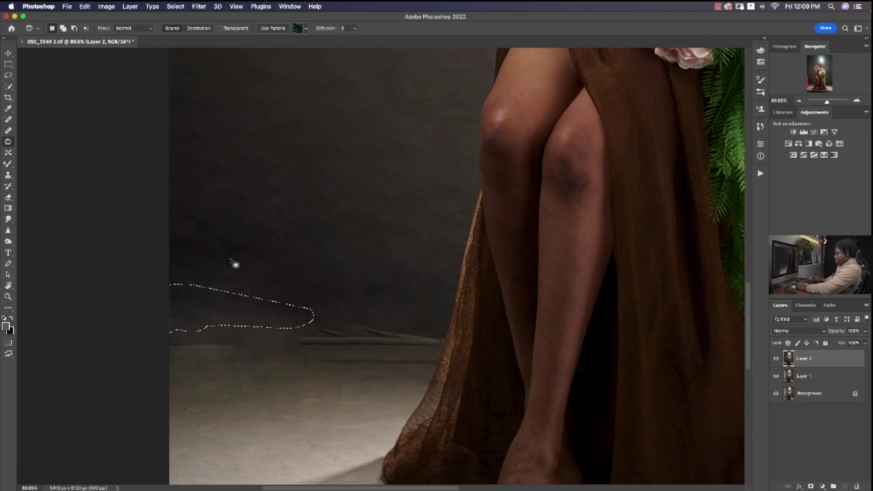
drag(285, 171, 299, 131)
drag(273, 216, 337, 187)
key(super+d)
Step: Clone backdrop over the twig-like folds above the floor seam beside the dress
key(z)
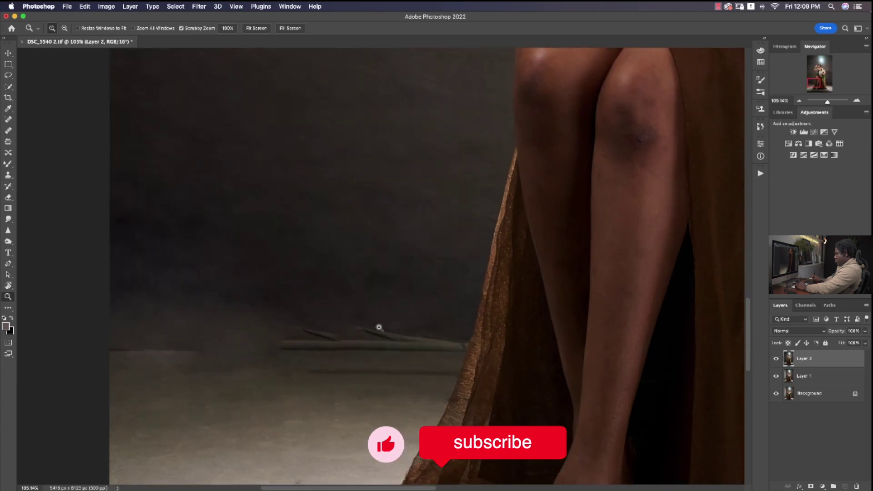
mouse_move(378, 293)
mouse_down()
mouse_move(376, 283)
mouse_move(378, 309)
mouse_move(380, 280)
mouse_up()
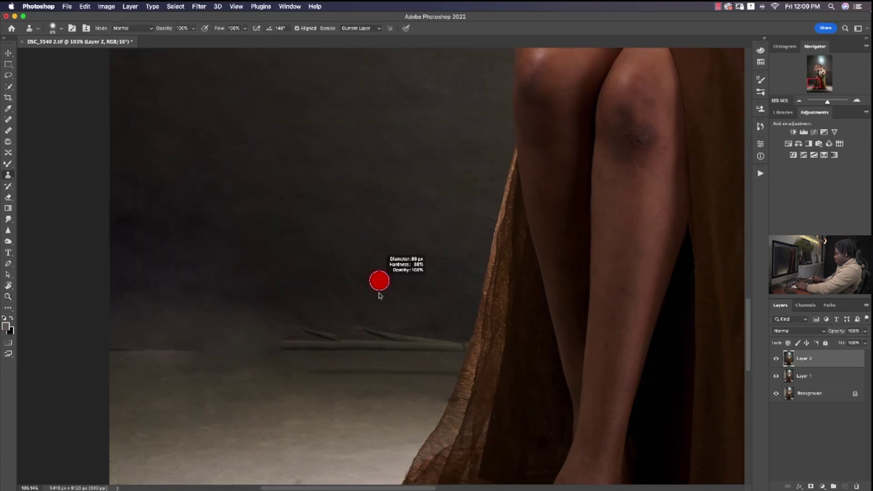
mouse_move(392, 322)
mouse_down()
mouse_move(358, 326)
mouse_move(419, 331)
mouse_move(359, 333)
mouse_up()
alt+click(396, 321)
alt+click(415, 322)
mouse_move(430, 333)
mouse_down()
mouse_move(346, 330)
mouse_move(410, 318)
mouse_move(352, 314)
mouse_move(362, 326)
mouse_move(300, 329)
mouse_move(362, 333)
mouse_up()
alt+click(355, 315)
key(z)
drag(373, 300, 348, 298)
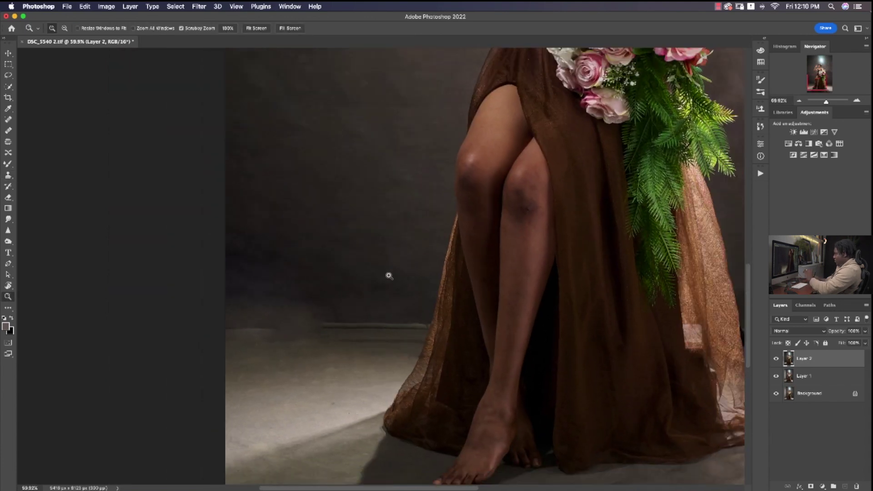
Step: Patch the uneven tones on the backdrop left of the woman's legs
key(j)
mouse_move(402, 226)
mouse_down()
mouse_move(448, 244)
mouse_move(430, 282)
mouse_move(384, 234)
mouse_up()
click(383, 212)
mouse_move(332, 269)
mouse_down()
mouse_move(356, 273)
mouse_move(291, 310)
mouse_move(308, 250)
mouse_up()
click(328, 234)
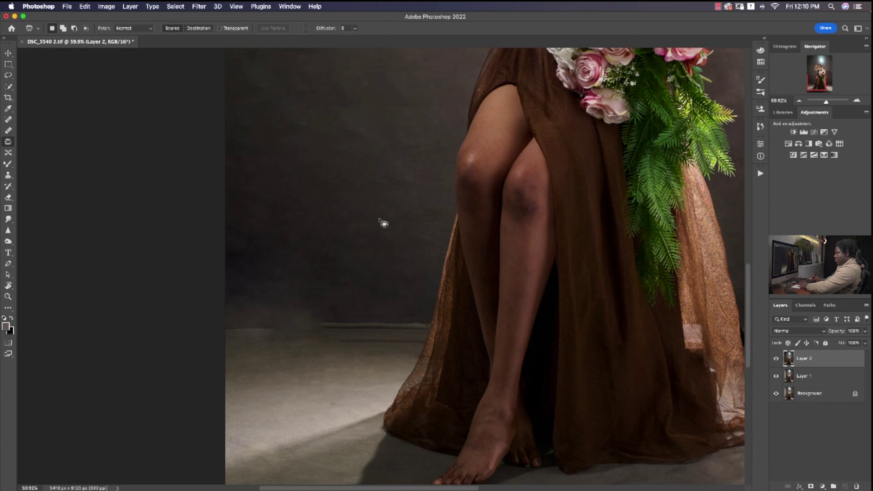
Step: Try cloning the seam between backdrop and floor across to the photo's left edge, and undo the strokes
key(s)
drag(365, 332, 355, 325)
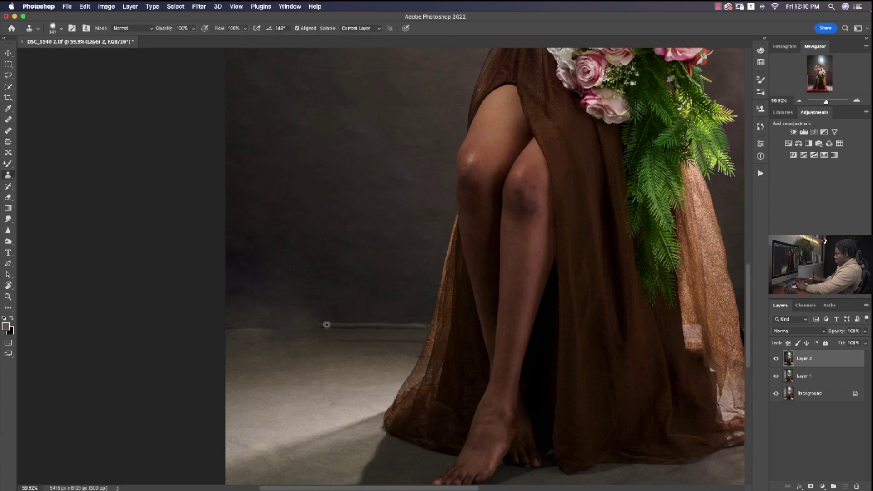
drag(325, 324, 211, 331)
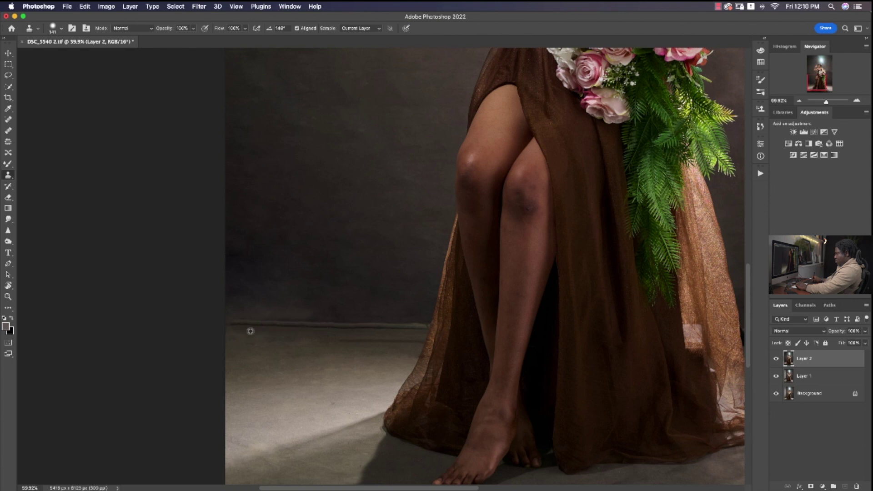
key(super+z)
key(super+z)
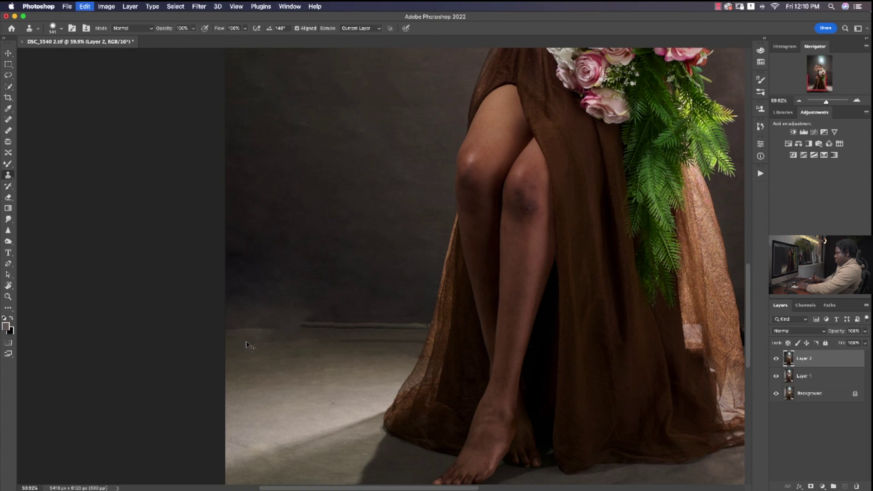
key(super+z)
key(super+z)
key(super+d)
Step: Clone the seam between backdrop and floor across to the photo's left edge with a larger brush
drag(373, 327, 383, 326)
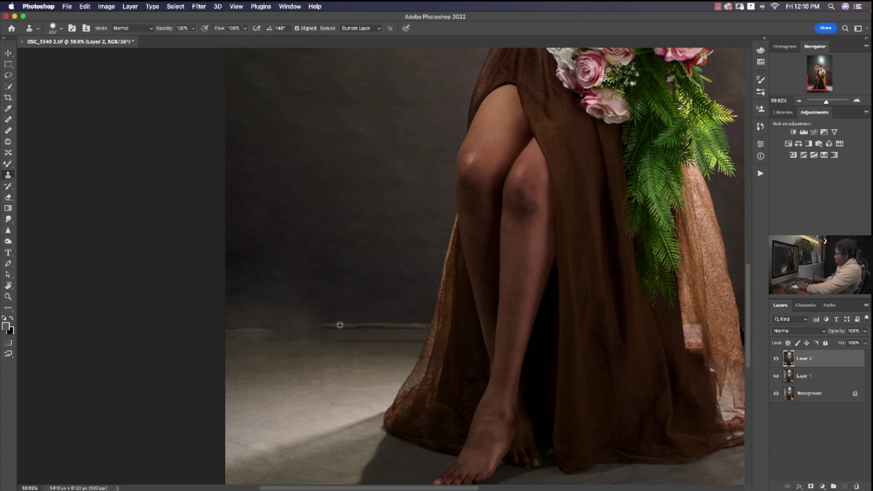
drag(334, 325, 226, 323)
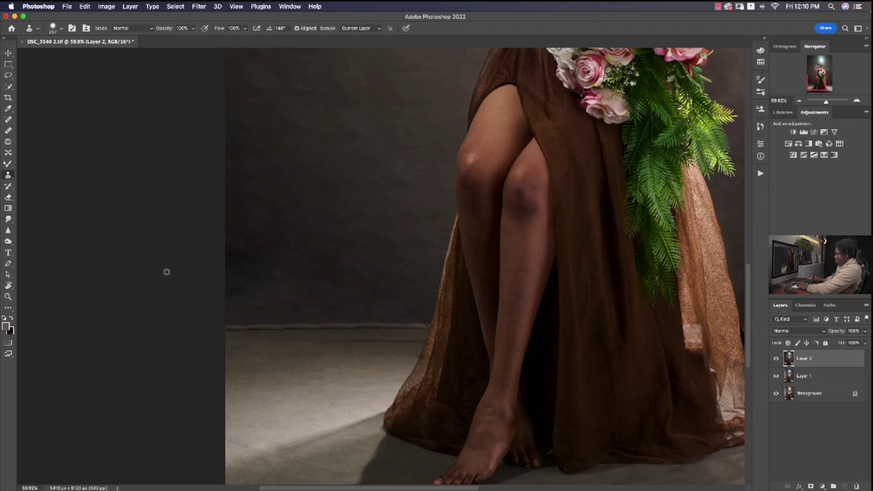
Step: Check the whole photo and merge all visible layers into the background
key(z)
drag(320, 286, 276, 291)
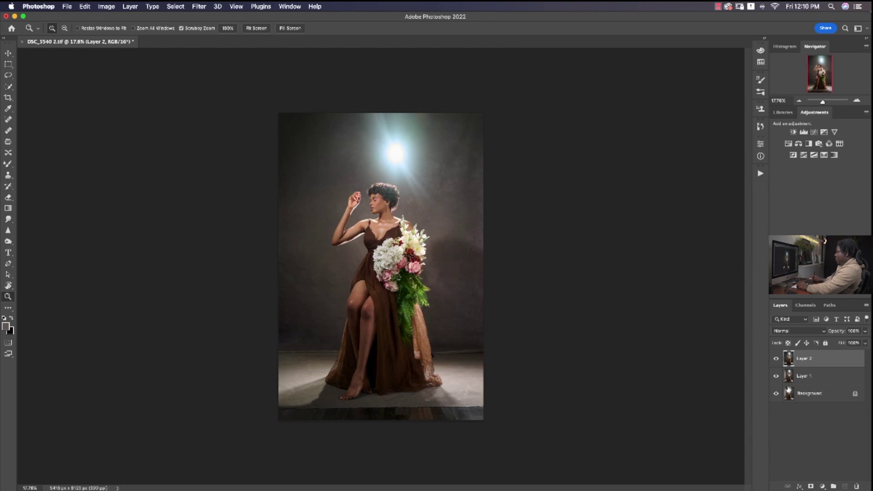
alt+click(776, 394)
alt+click(775, 394)
drag(457, 352, 476, 361)
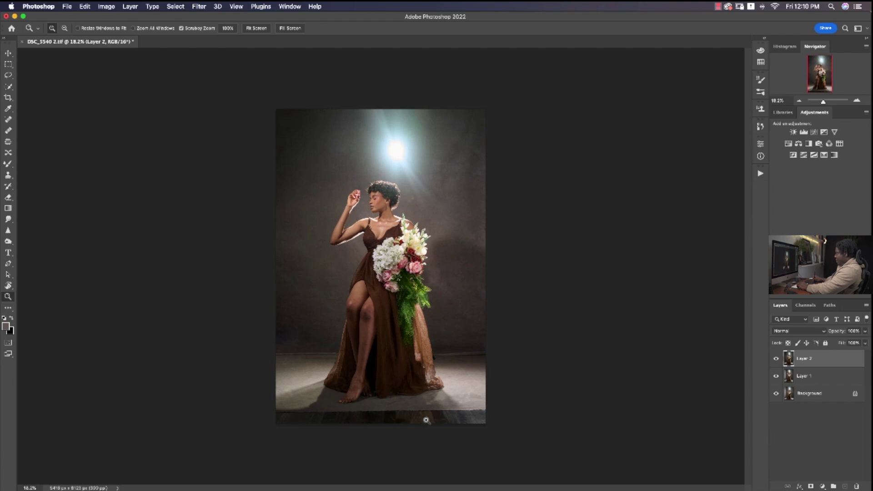
key(shift+super+e)
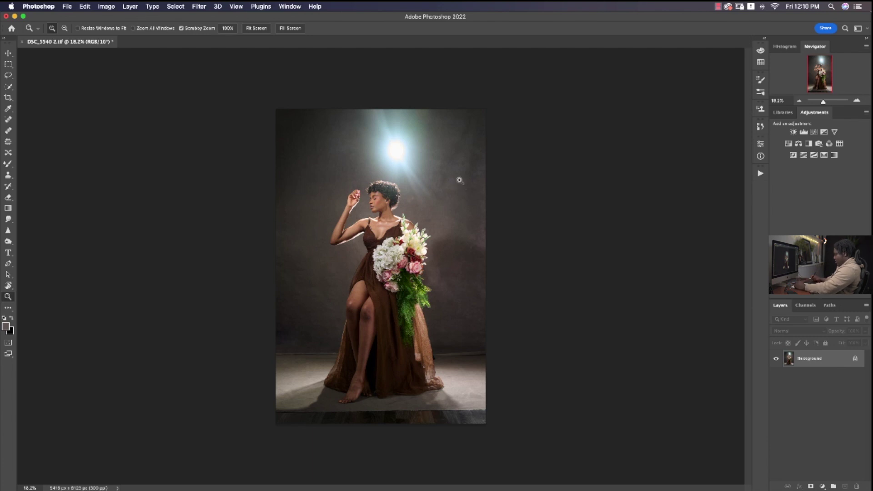
Step: Crop the photo to a 4:5 ratio with content-aware fill, cutting off the dark strip below the floor and widening both sides slightly
key(c)
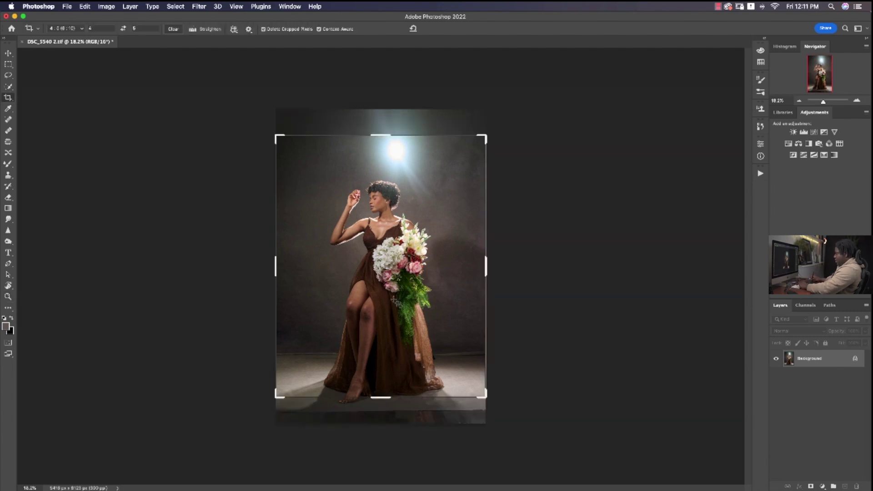
drag(377, 398, 378, 406)
drag(492, 131, 498, 127)
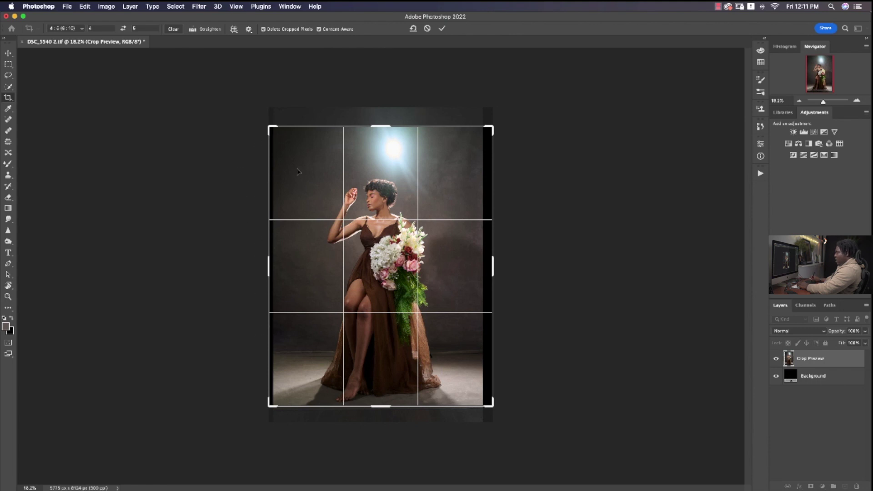
click(441, 29)
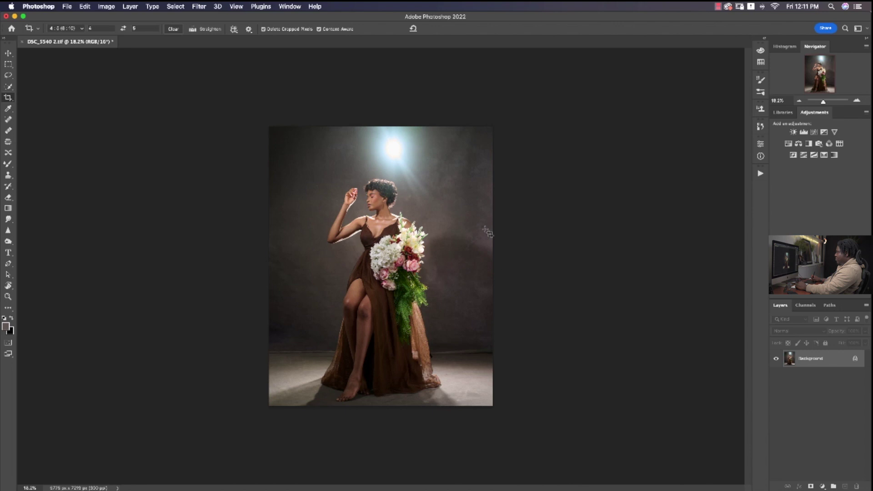
Step: Duplicate the merged background onto a new layer for reshaping the floor seam
key(z)
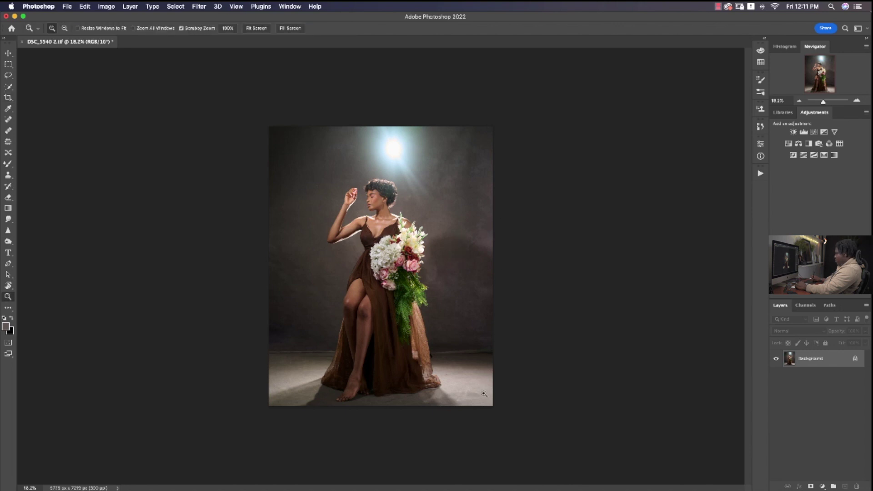
drag(472, 365, 501, 363)
key(super+j)
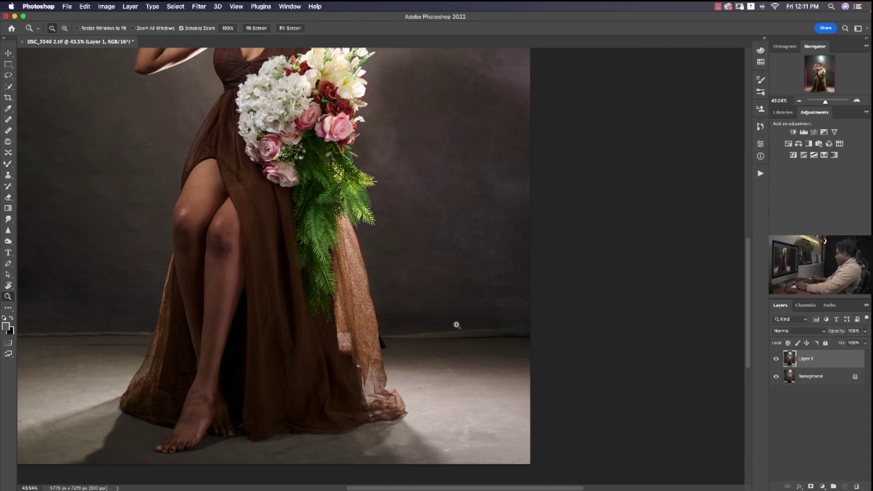
Step: Push the seam between backdrop and floor level near the photo's right edge in Liquify, using a smaller brush with pressure 4
key(shift+super+x)
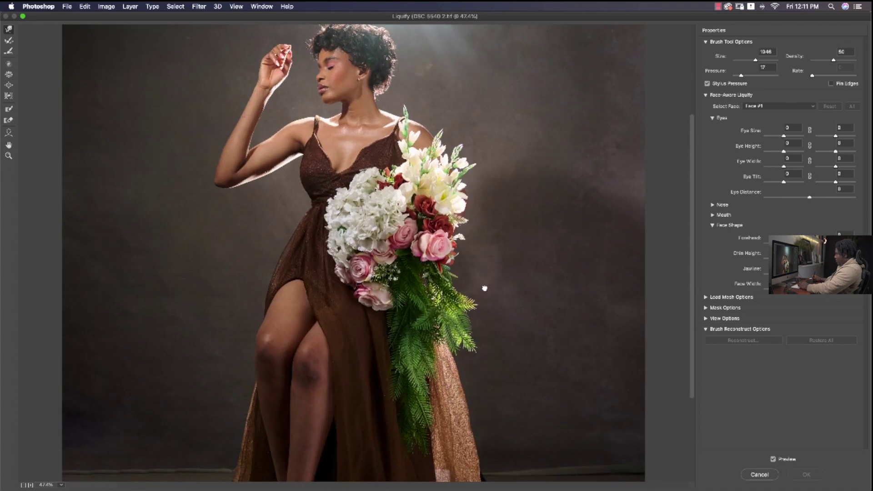
drag(485, 289, 487, 184)
drag(587, 290, 507, 280)
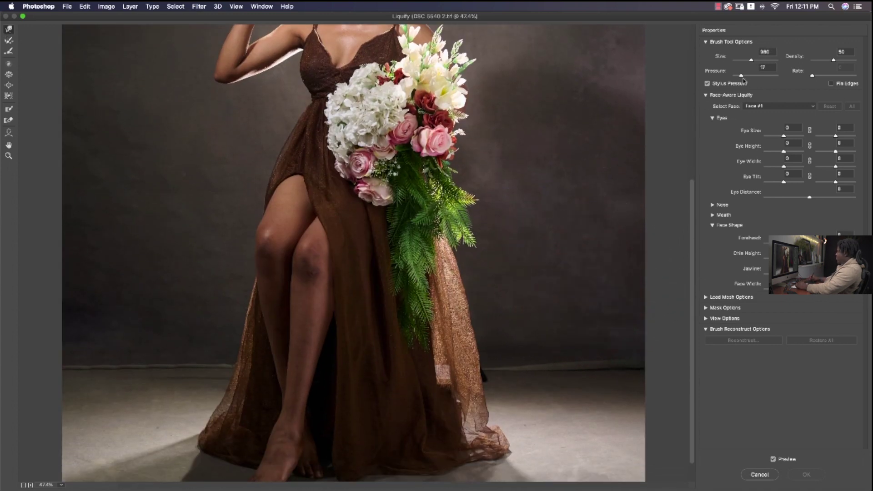
drag(741, 76, 736, 78)
drag(601, 347, 619, 370)
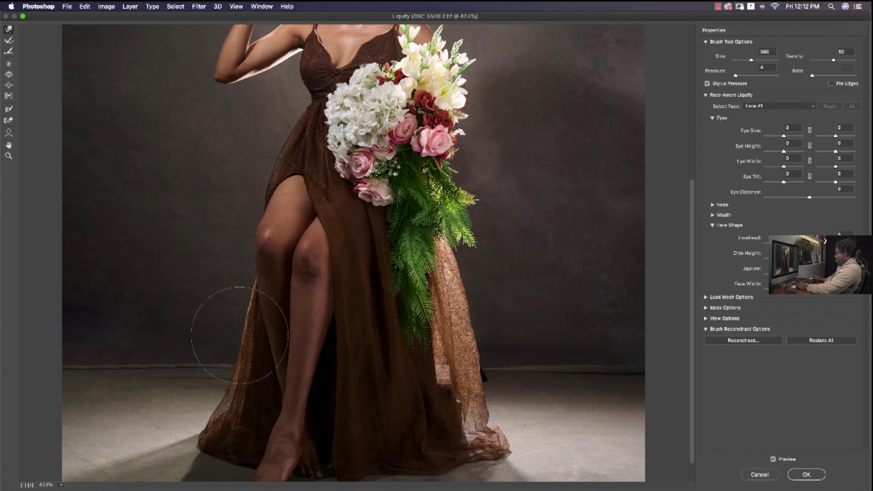
click(794, 475)
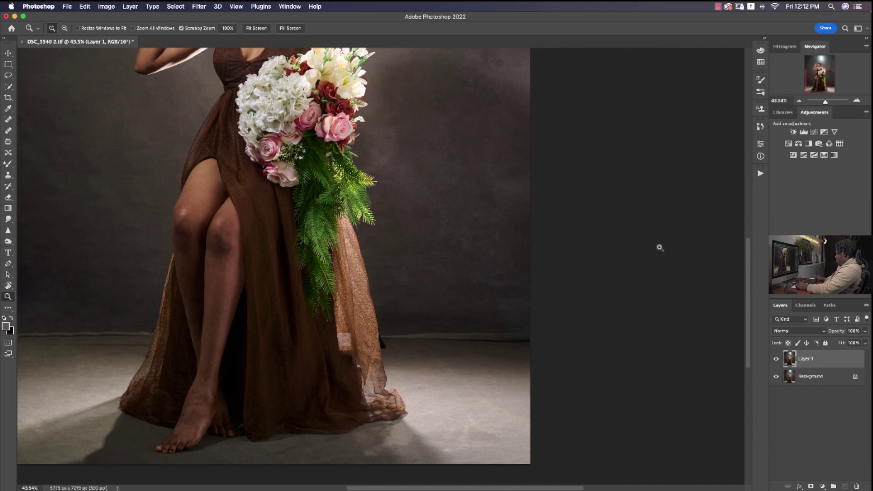
Step: Examine the full composition, the woman's face and skin, the dress and the bouquet for remaining flaws
key(super+0)
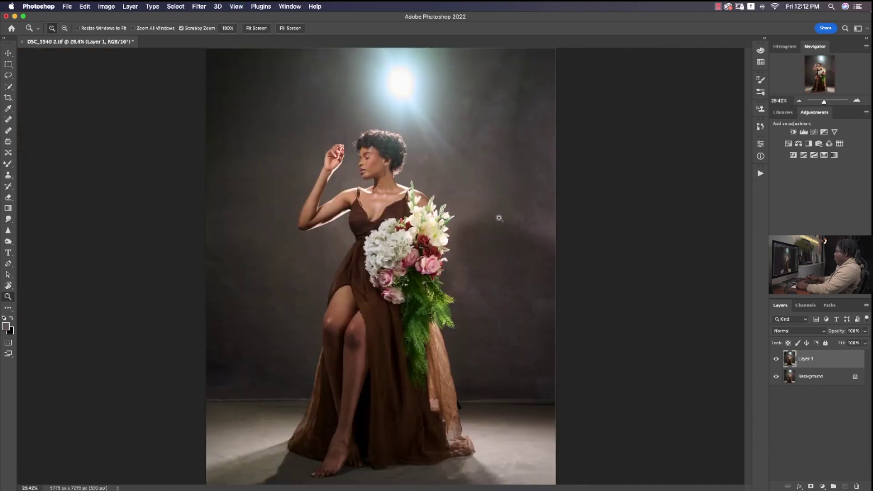
drag(468, 170, 450, 173)
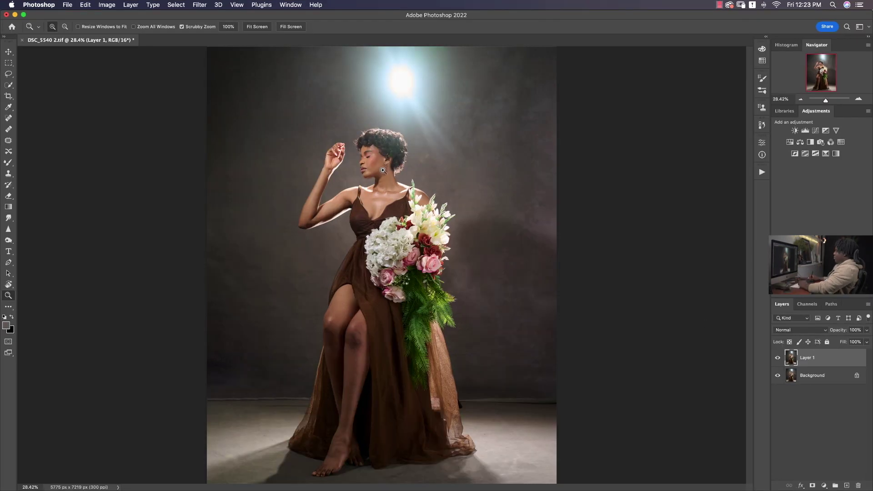
scroll(382, 169, up, 5)
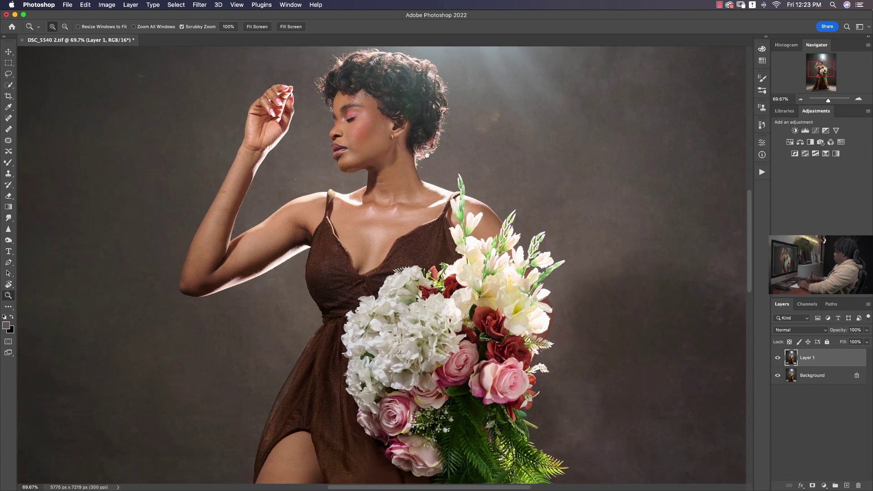
drag(426, 160, 444, 262)
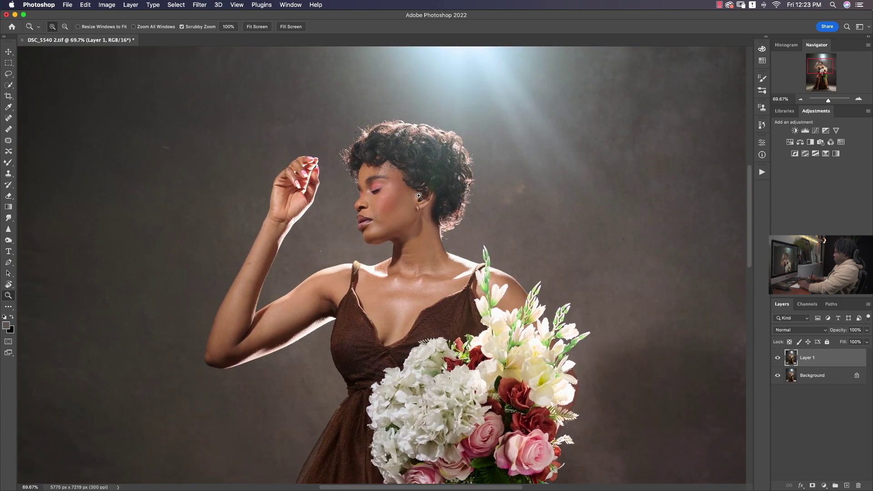
scroll(417, 200, up, 5)
scroll(418, 204, down, 5)
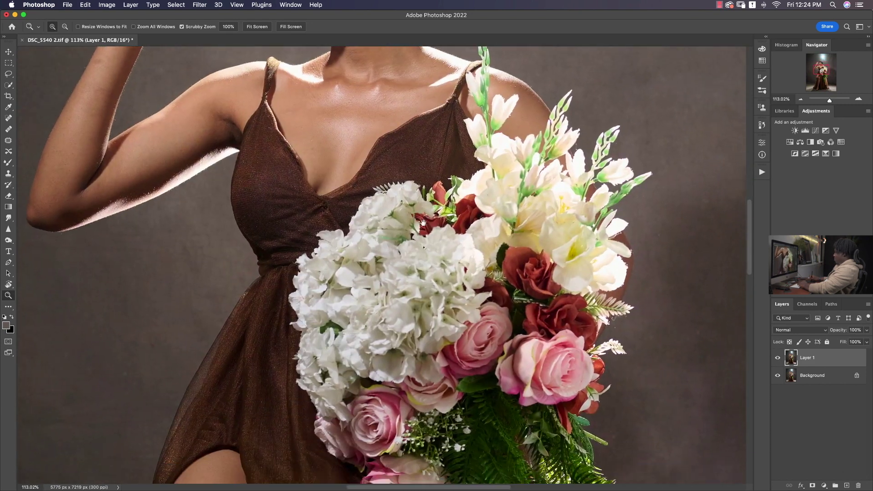
scroll(418, 207, down, 3)
scroll(422, 285, up, 6)
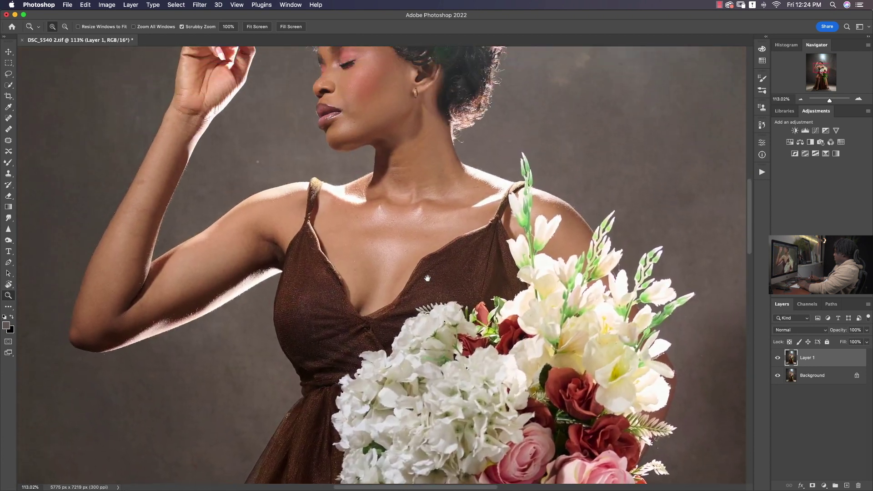
scroll(422, 286, up, 3)
scroll(422, 285, right, 2)
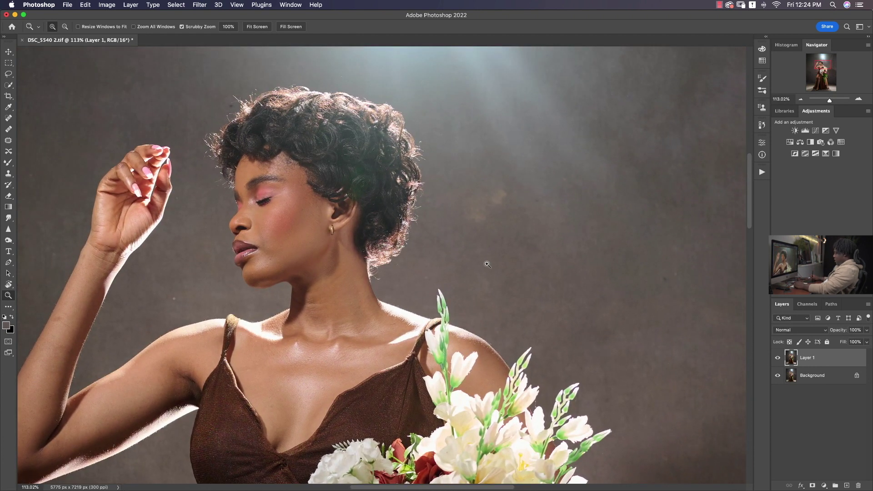
Step: Merge Layer 1 down, run the Advanced Frequency Separation action, and collapse the Check Layer group
key(super+e)
scroll(476, 229, down, 8)
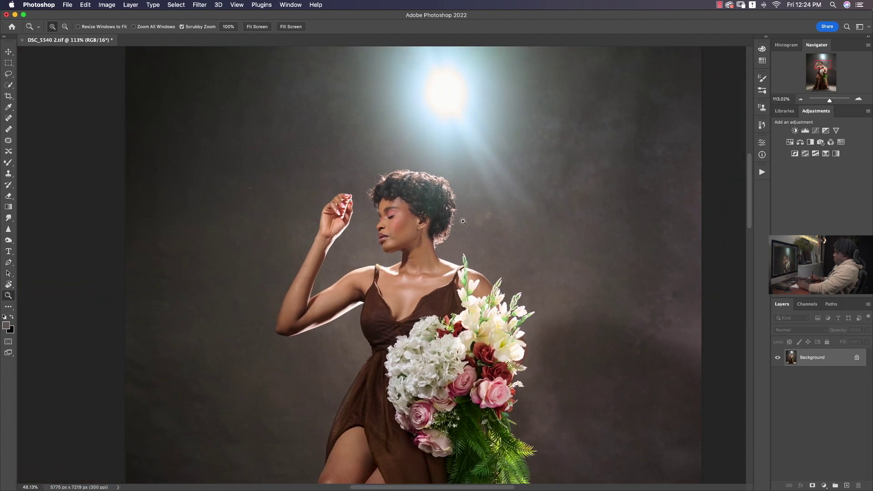
click(762, 173)
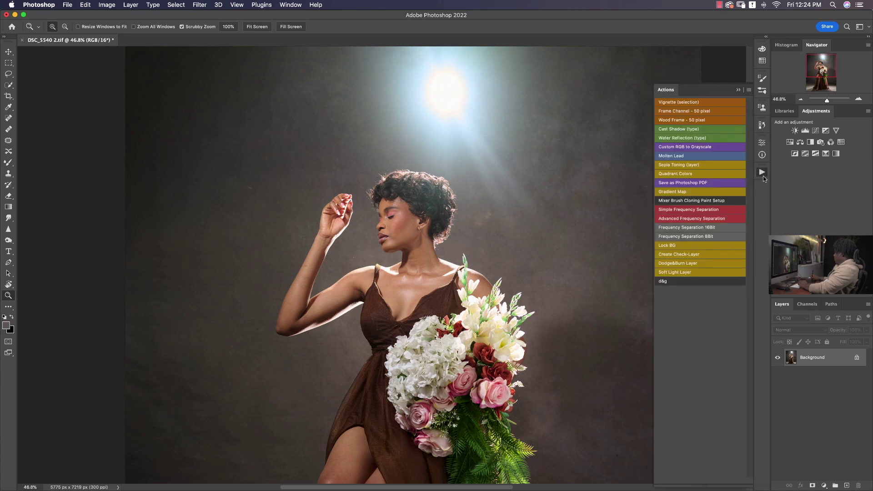
click(688, 221)
click(402, 250)
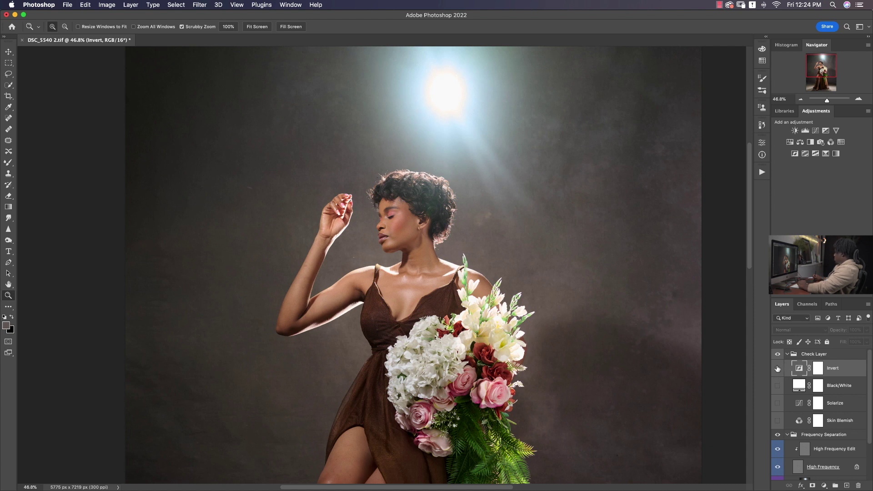
click(788, 355)
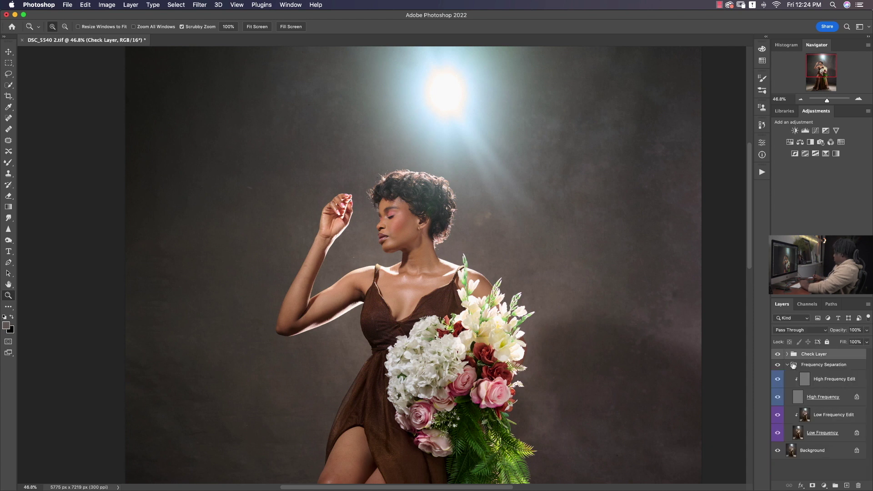
Step: Clone away small blemishes on the cheek beside the ear and on the temple on the High Frequency Edit layer with a size 10 brush
click(816, 382)
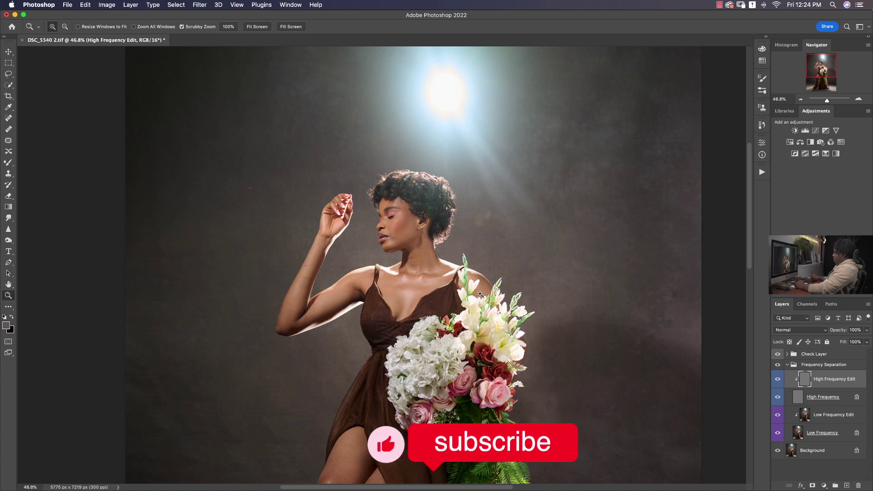
drag(396, 240, 425, 239)
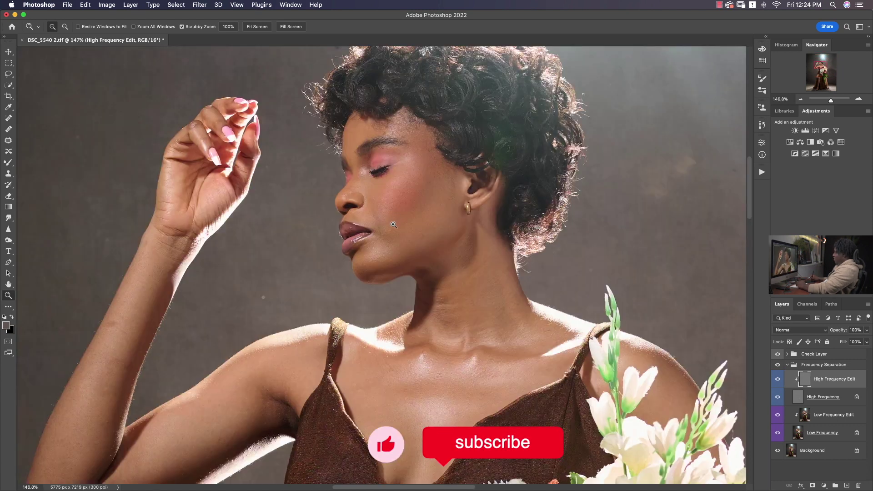
mouse_move(400, 203)
mouse_down()
mouse_move(415, 211)
mouse_move(409, 230)
mouse_move(296, 234)
mouse_up()
key(s)
drag(424, 216, 418, 222)
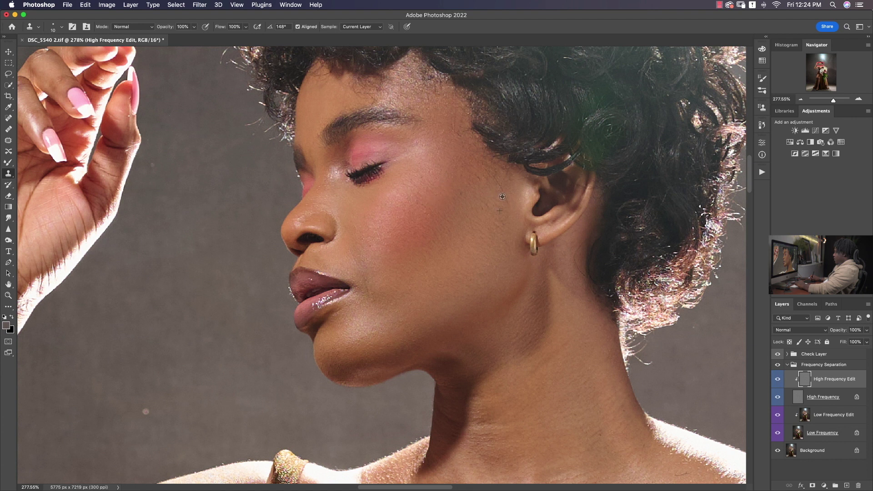
drag(499, 186, 506, 190)
mouse_move(452, 122)
mouse_down()
mouse_move(455, 133)
mouse_move(448, 123)
mouse_up()
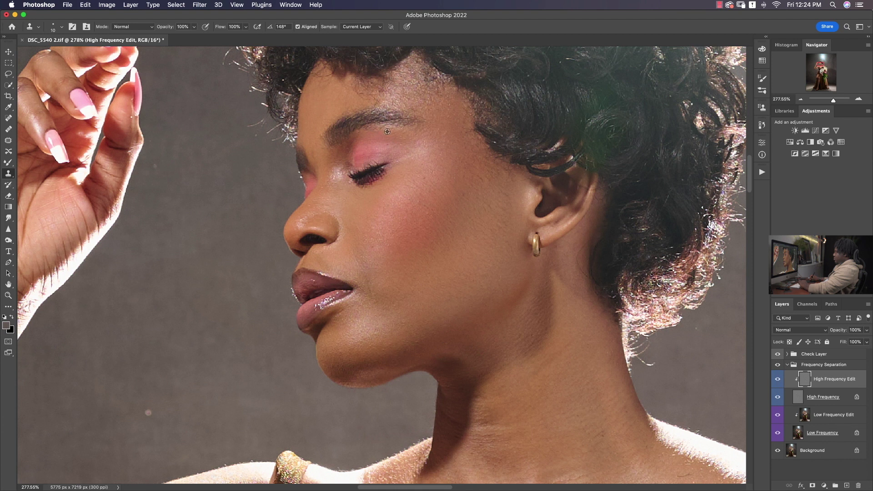
Step: Even out the skin texture around the mouth, cheek and forehead with the Clone Stamp at size 40 and 20% opacity
scroll(424, 196, down, 5)
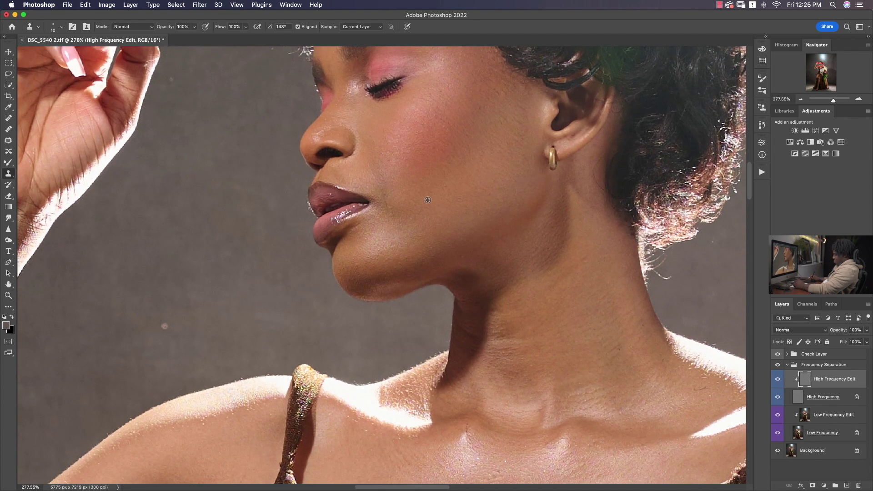
key(3)
drag(167, 27, 167, 31)
mouse_move(441, 182)
mouse_down()
mouse_move(457, 182)
mouse_move(449, 184)
mouse_up()
alt+click(373, 220)
drag(389, 197, 420, 217)
scroll(423, 191, up, 3)
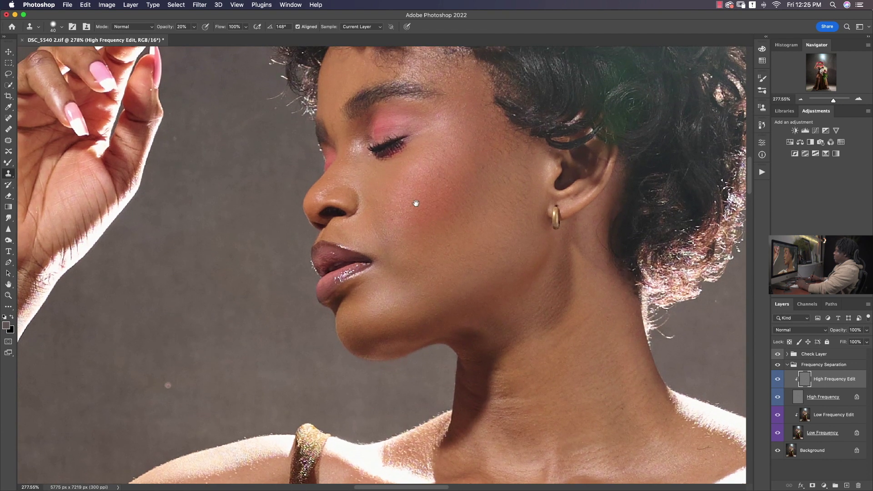
drag(467, 109, 473, 141)
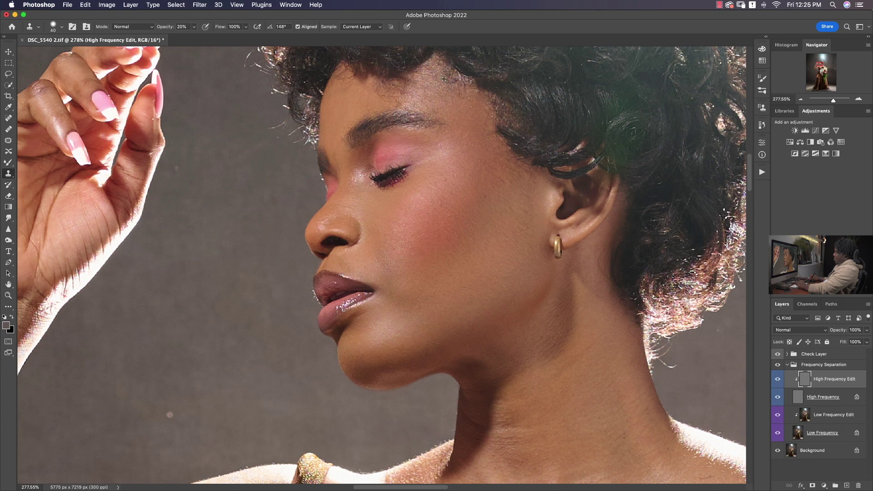
Step: Clone smoother skin texture over the knee and upper shin with the Clone Stamp at size 51 and 20% opacity
key(z)
drag(471, 177, 442, 147)
scroll(442, 147, down, 15)
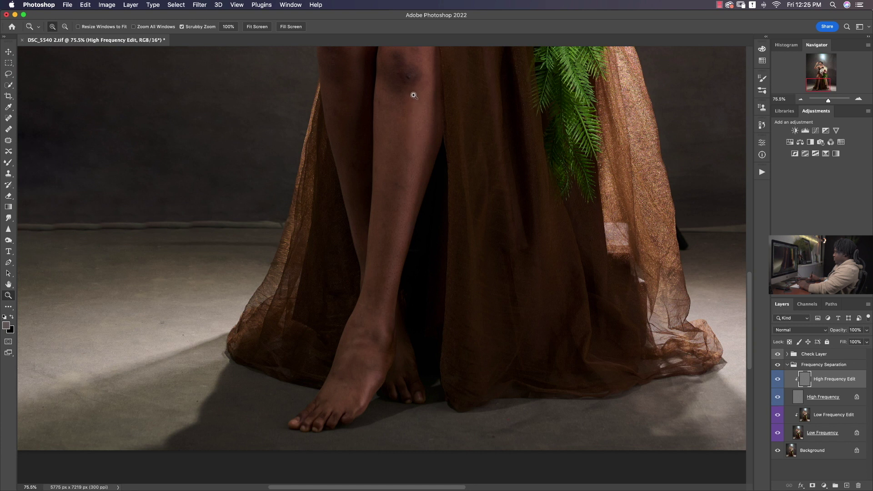
scroll(415, 91, up, 2)
scroll(423, 83, up, 1)
key(s)
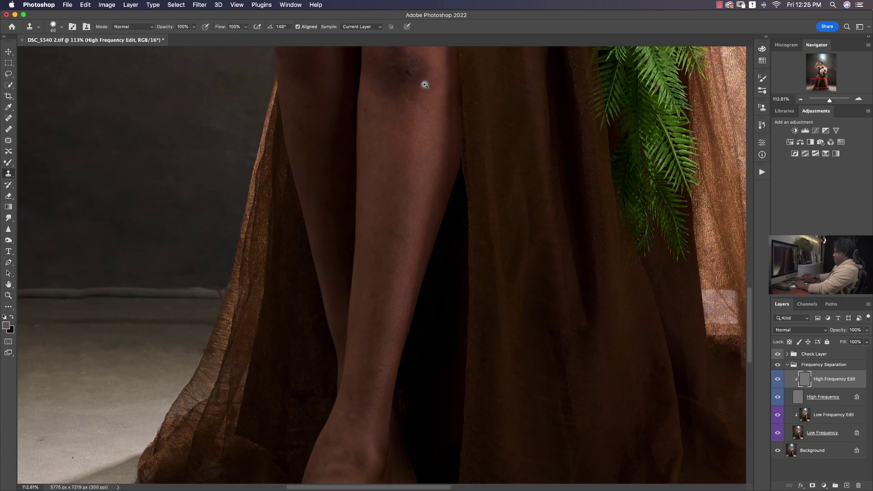
mouse_move(400, 77)
ctrl+alt+mouse_down()
mouse_move(408, 67)
mouse_move(401, 149)
ctrl+alt+mouse_up()
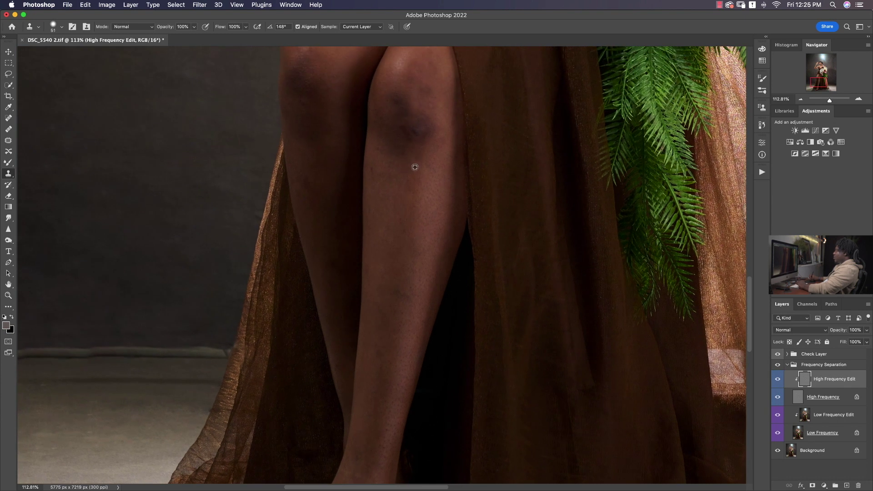
click(420, 146)
drag(411, 119, 431, 184)
Step: On the Low Frequency Edit layer, blend the dark patches on the front knee with the Mixer Brush at size 165
key(z)
drag(470, 136, 416, 149)
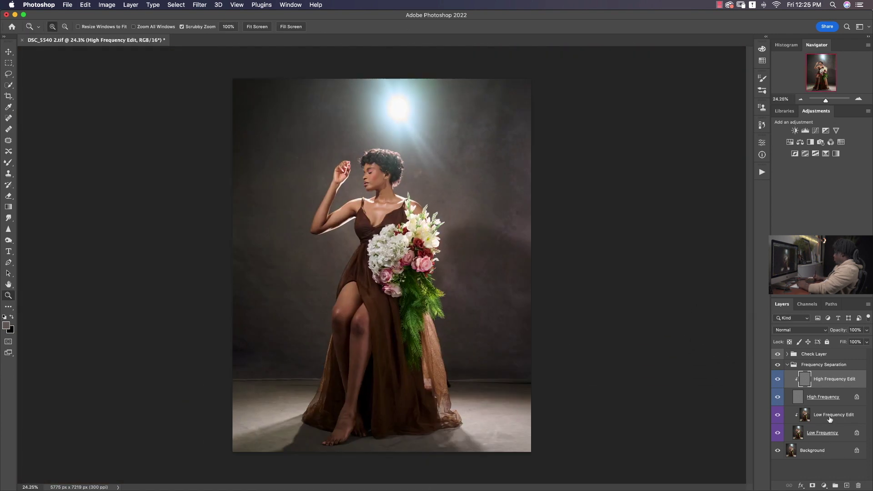
click(829, 419)
key(b)
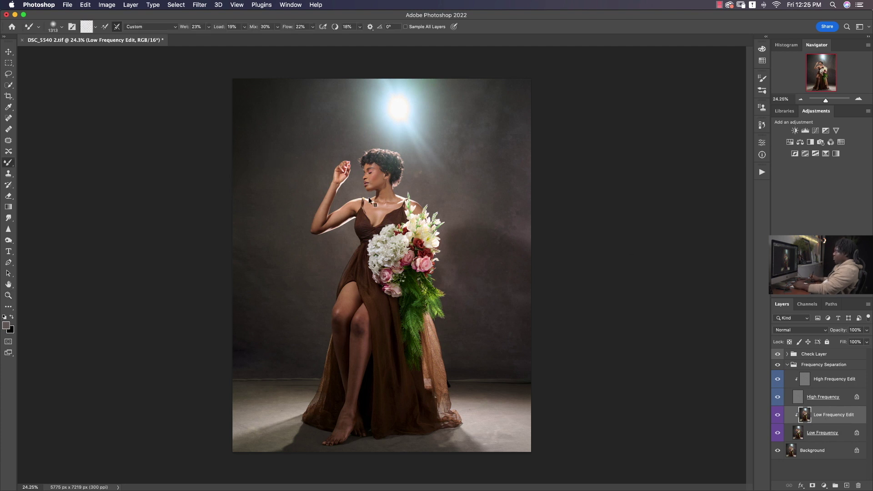
drag(371, 200, 339, 192)
drag(8, 163, 49, 169)
drag(324, 155, 308, 158)
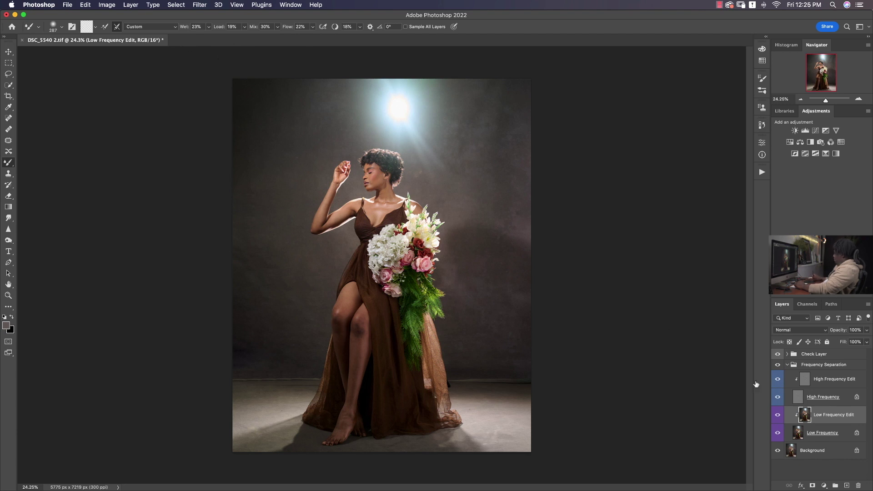
drag(359, 345, 376, 345)
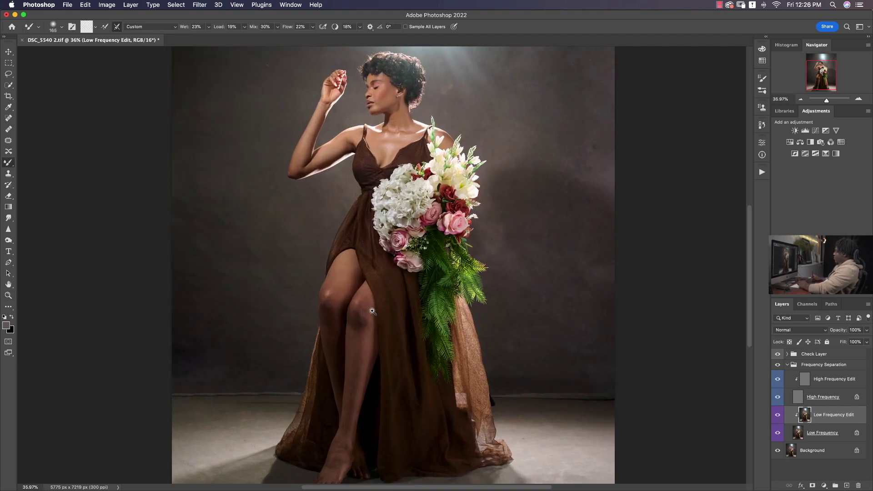
drag(360, 313, 361, 301)
Step: Even out the tones of both knees and the shins with the Mixer Brush, enlarging it to size 200
scroll(362, 301, down, 3)
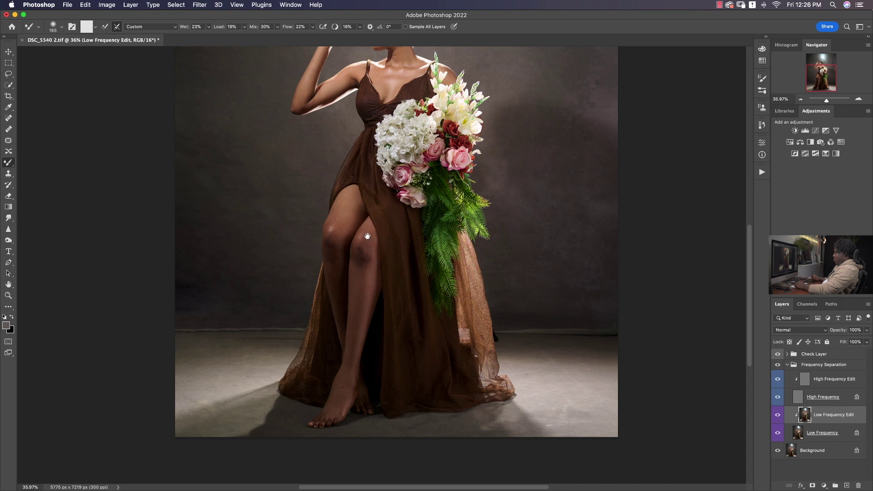
drag(364, 273, 361, 281)
drag(370, 246, 340, 223)
drag(333, 262, 336, 266)
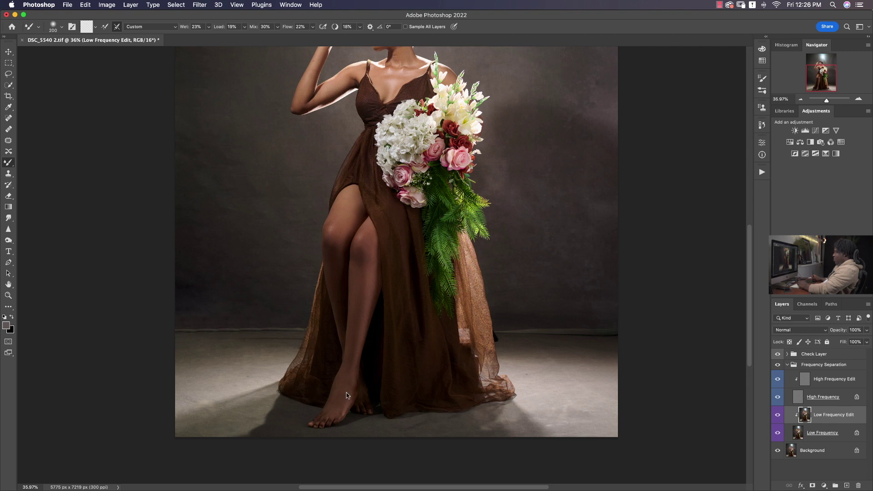
Step: Reduce the Mixer Brush to size 102 and soften the tonal transitions on the neck and upper chest
drag(381, 223, 343, 482)
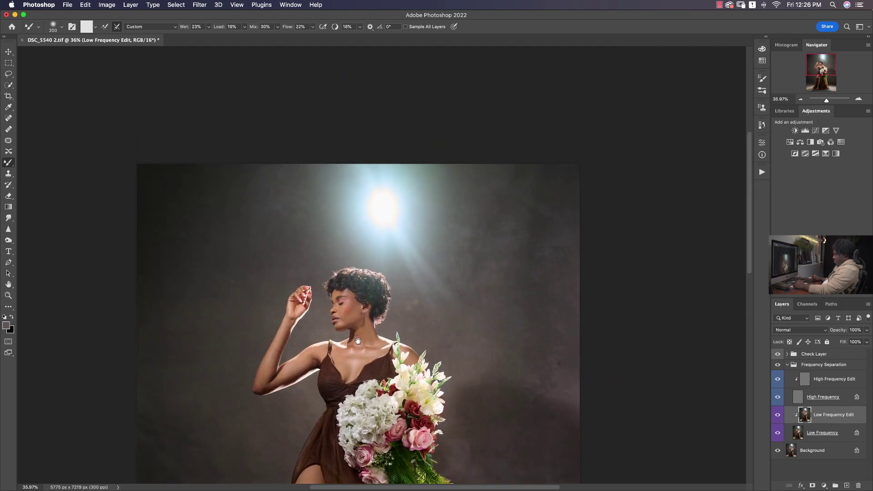
drag(359, 343, 356, 344)
key(bracketleft)
key(bracketleft)
key(bracketleft)
key(bracketleft)
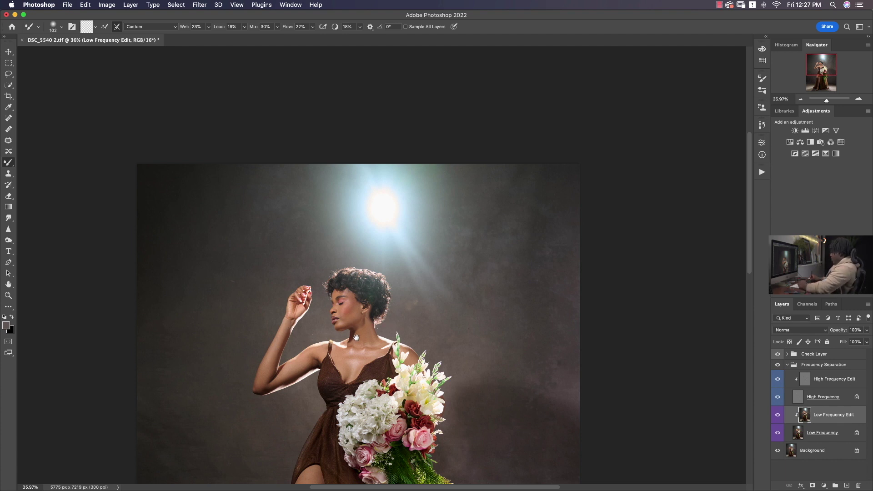
drag(350, 364, 355, 304)
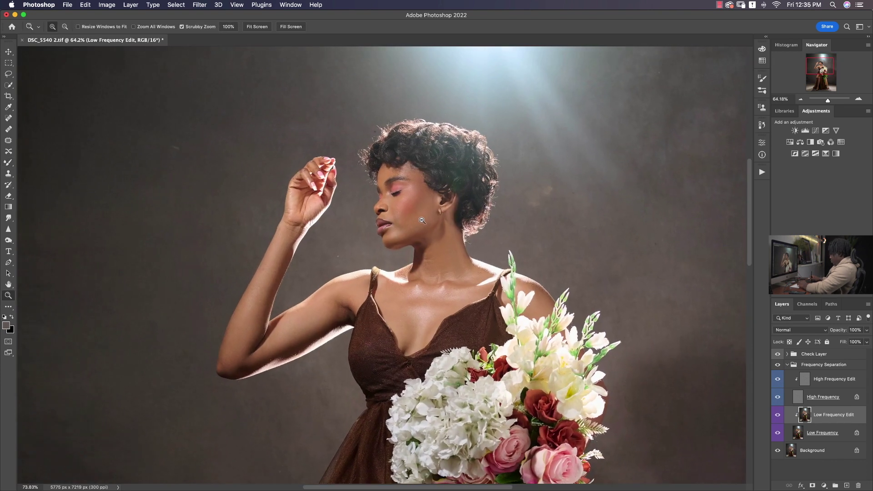
Step: Try cloning skin texture along the forehead hairline on High Frequency Edit with the Clone Stamp at size 28 and 40% opacity, and undo it
scroll(439, 203, up, 5)
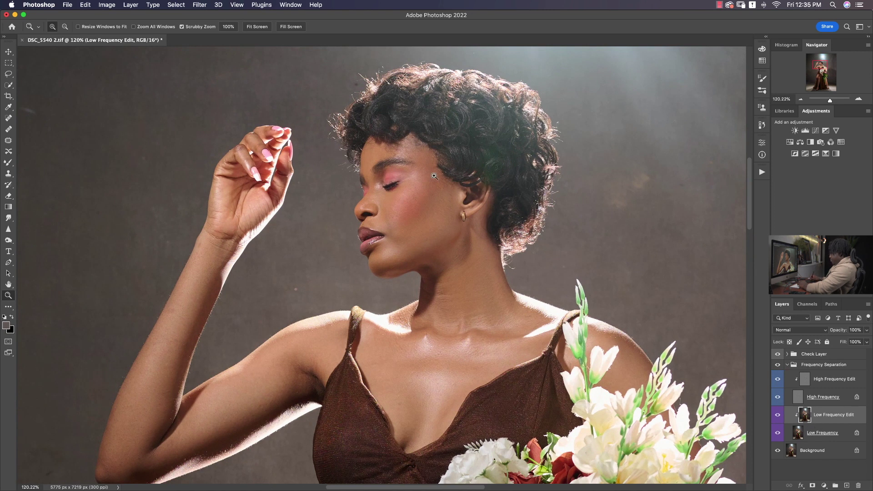
scroll(414, 167, up, 3)
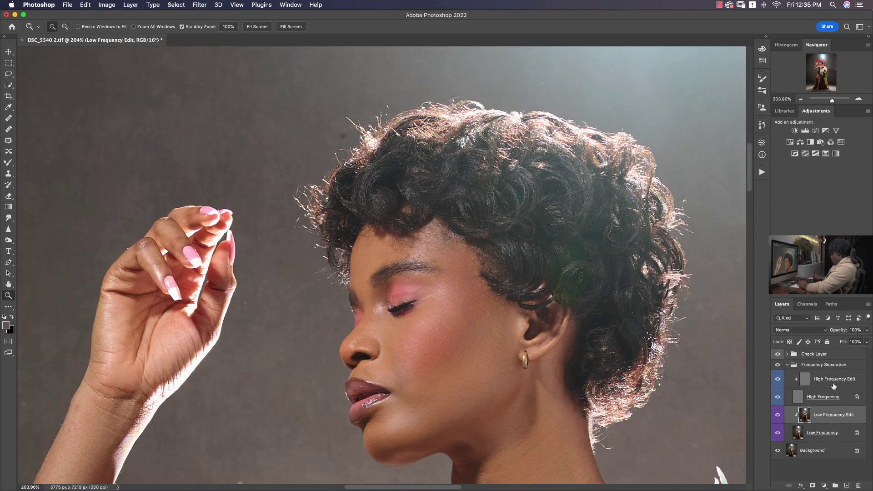
key(alt+bracketright)
key(alt+bracketright)
scroll(421, 255, up, 1)
key(s)
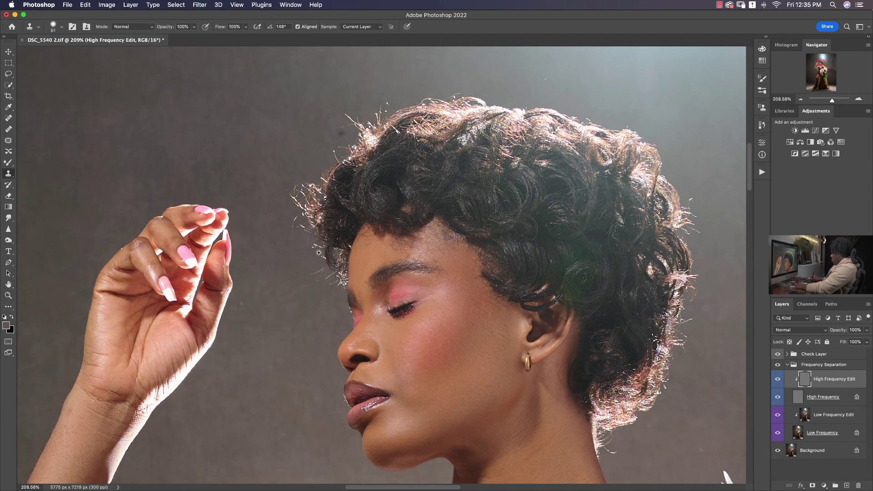
drag(383, 249, 379, 249)
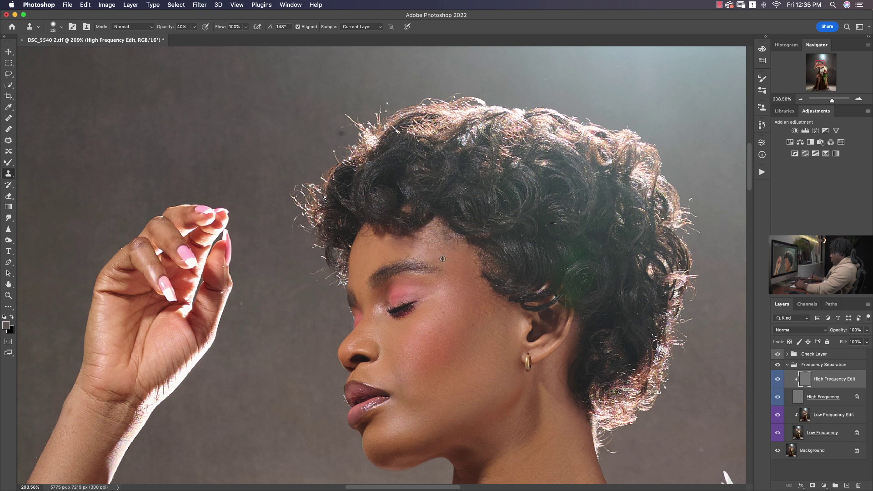
key(super+z)
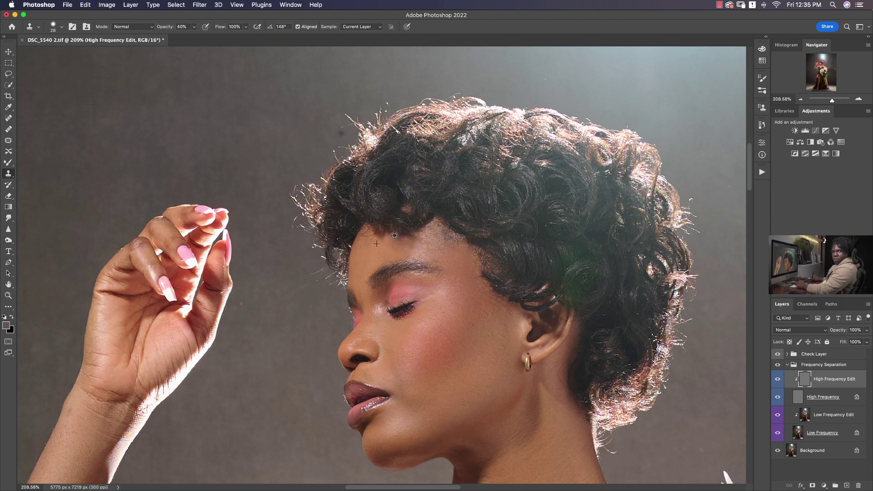
key(super+z)
Step: Blend the shadow tones under the jaw on the Low Frequency Edit layer with the Mixer Brush at size 68
key(z)
drag(442, 260, 378, 296)
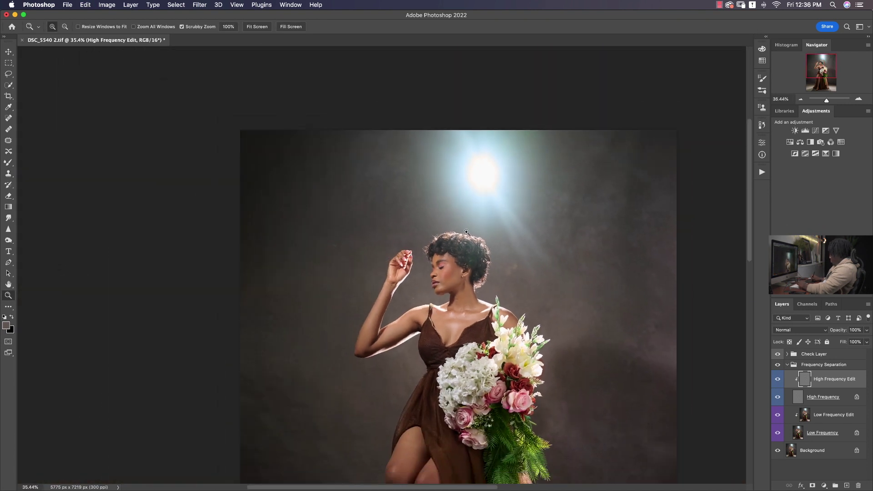
drag(450, 289, 473, 283)
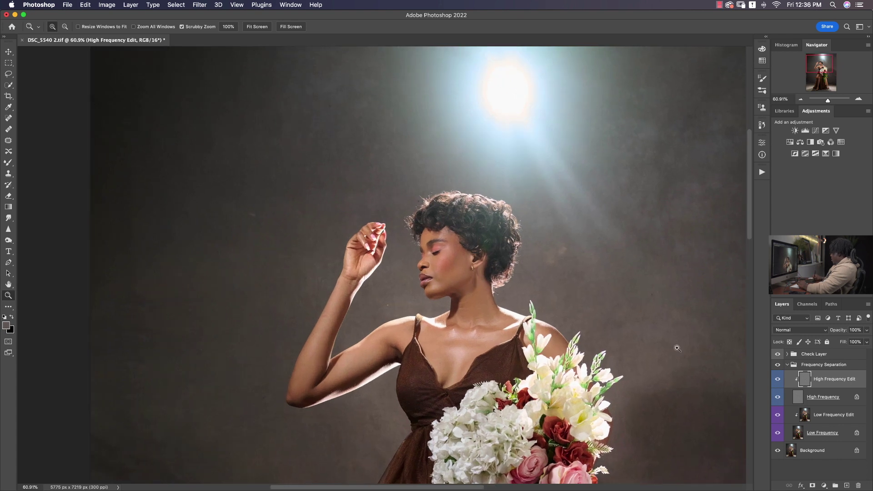
click(812, 417)
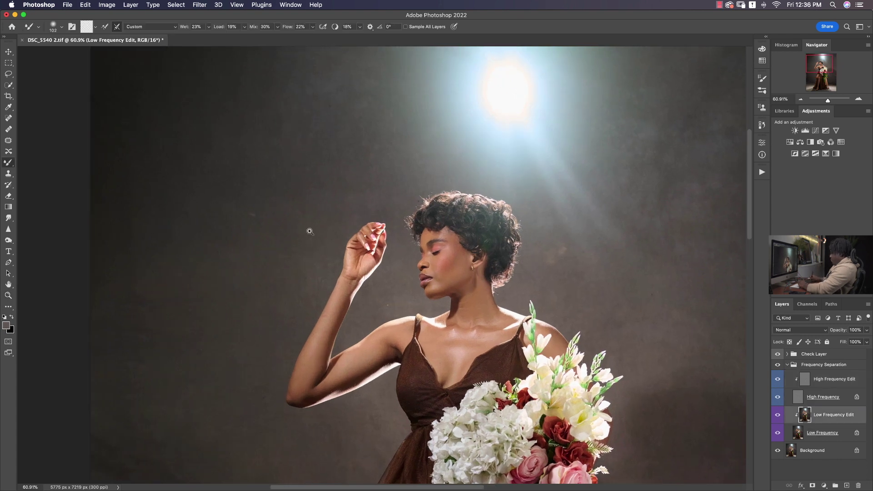
key(b)
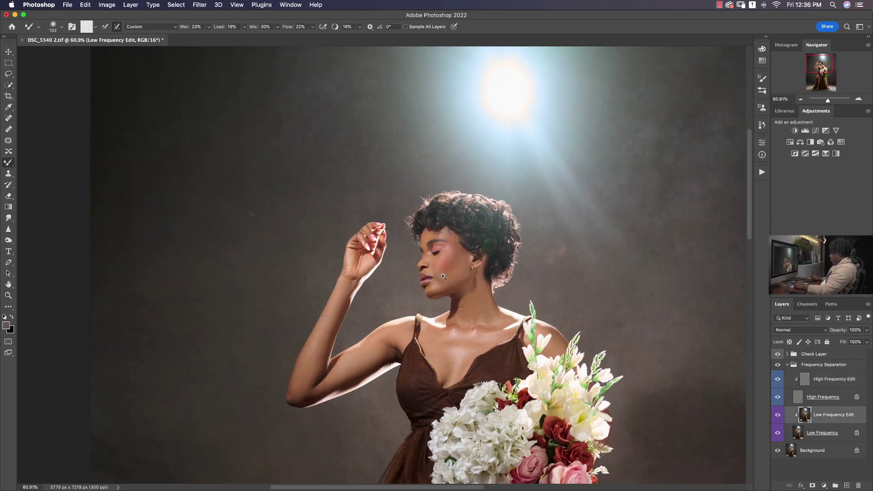
drag(463, 307, 459, 307)
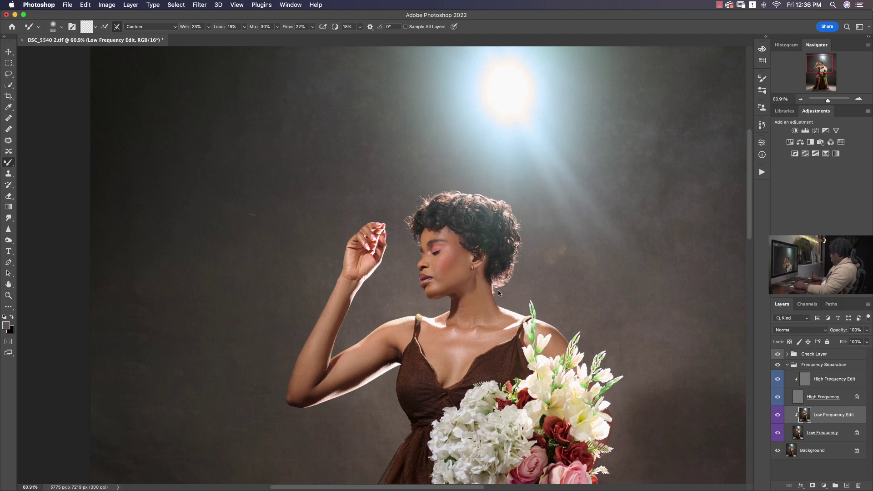
Step: Turn on the Invert, Black/White and Solarize check layers and collapse the Check Layer group
click(788, 354)
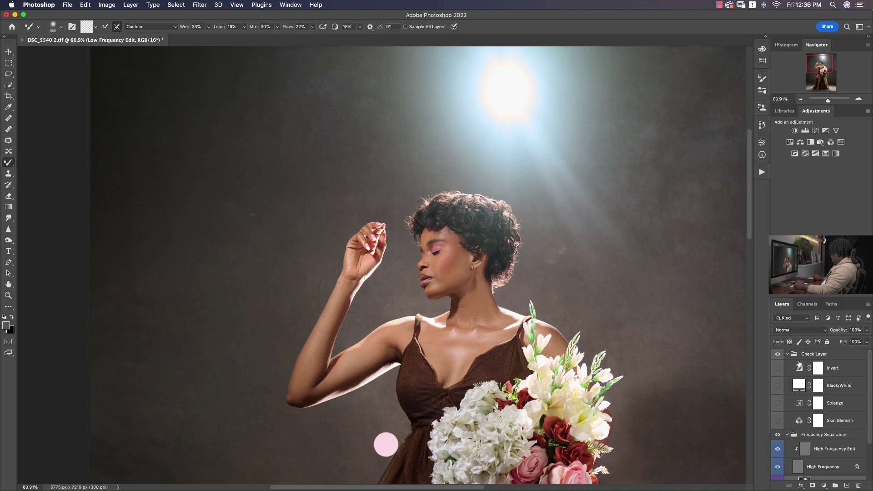
drag(778, 371, 780, 383)
click(778, 403)
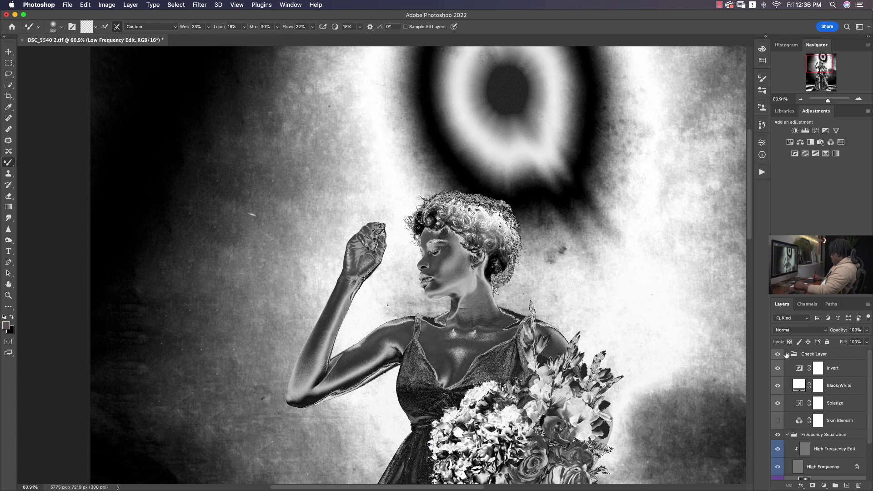
click(787, 354)
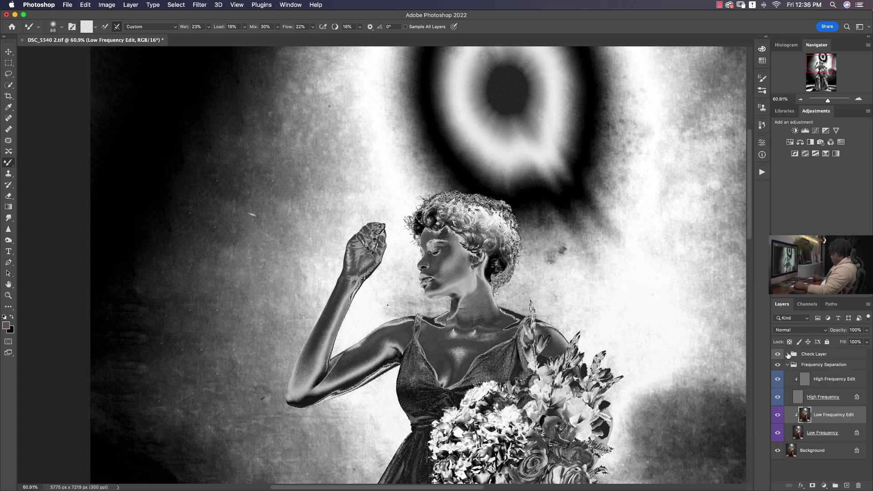
Step: Under the check layers, smooth the uneven tones on the cheek, jaw and neck with the Mixer Brush, reducing it to size 54
key(z)
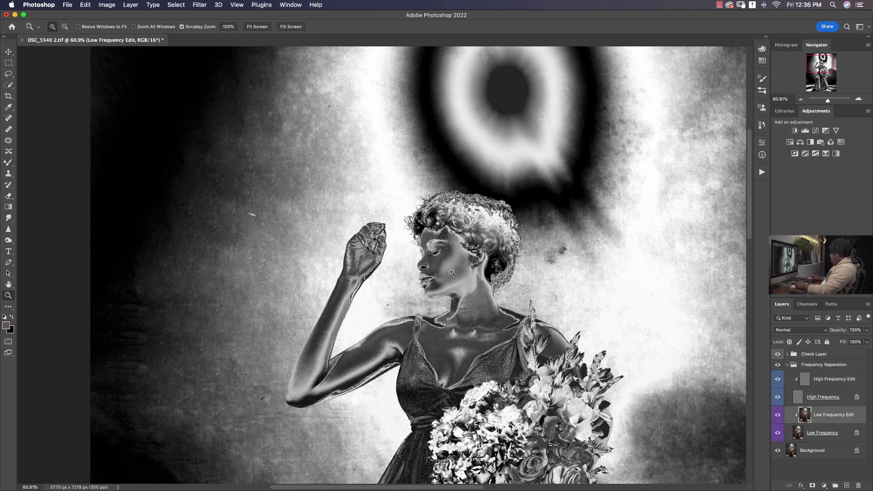
drag(450, 274, 464, 264)
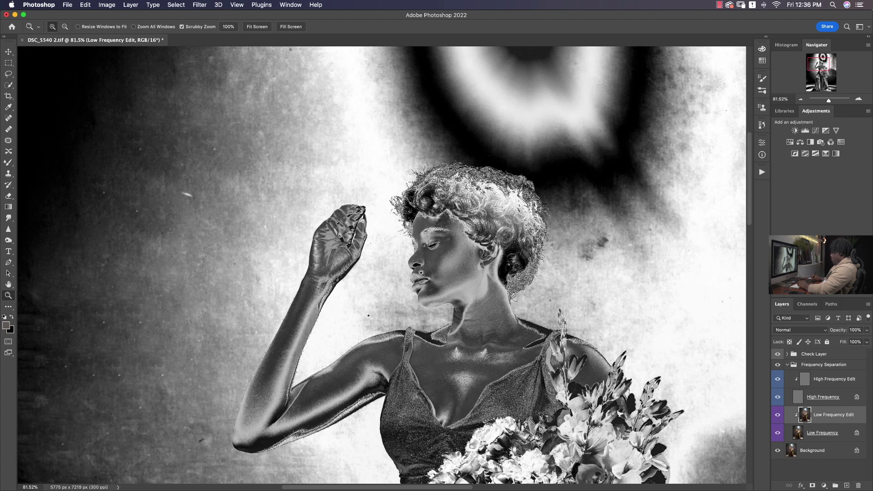
key(b)
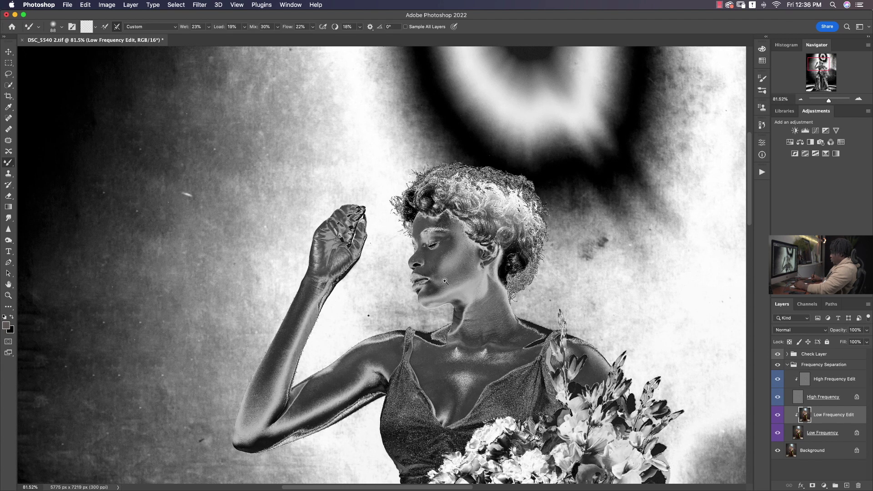
drag(441, 284, 437, 291)
drag(491, 289, 482, 305)
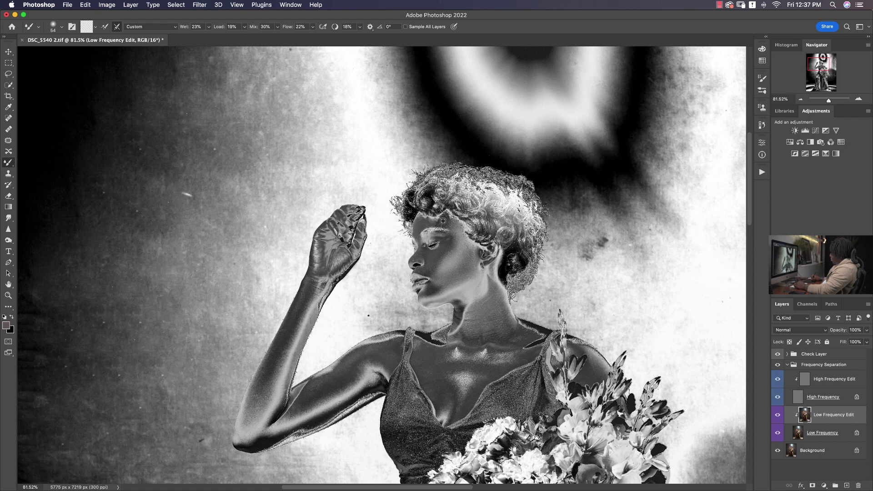
Step: Hide the Check Layer group and compare the portrait with and without the Low Frequency Edit layer and the Frequency Separation group
click(778, 415)
click(778, 415)
click(778, 354)
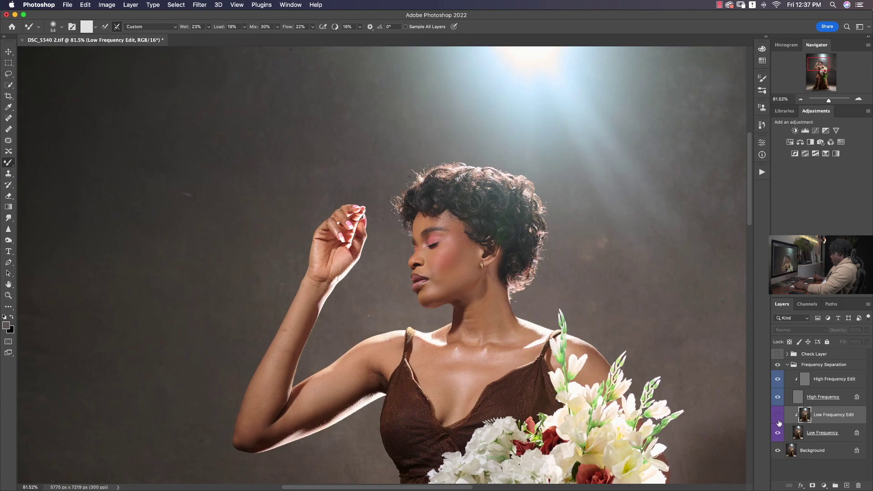
click(779, 417)
click(778, 416)
click(777, 416)
key(z)
drag(474, 308, 456, 311)
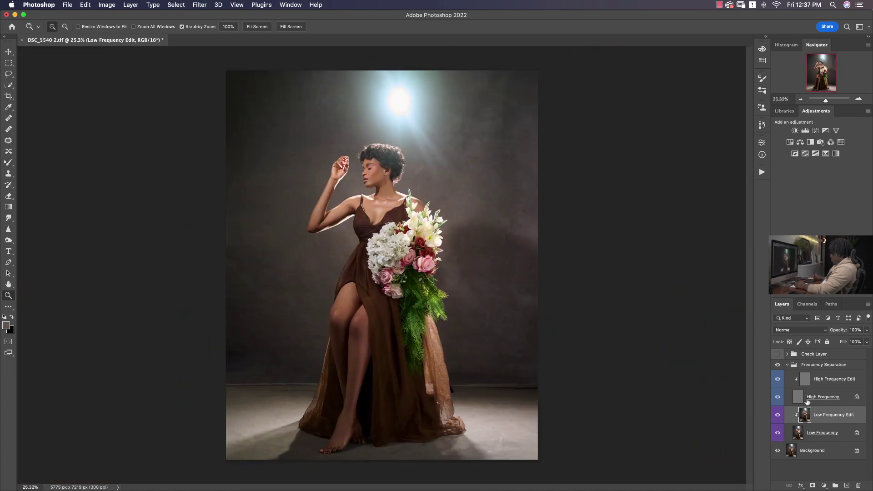
click(777, 364)
Step: Blend the remaining tonal patches on the knees with the Mixer Brush at size 165 on the Low Frequency Edit layer
key(b)
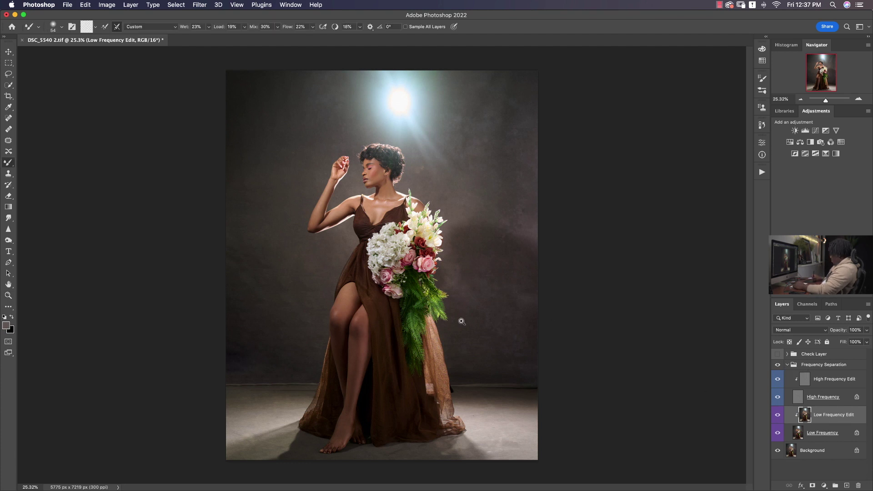
drag(344, 314, 352, 313)
click(789, 365)
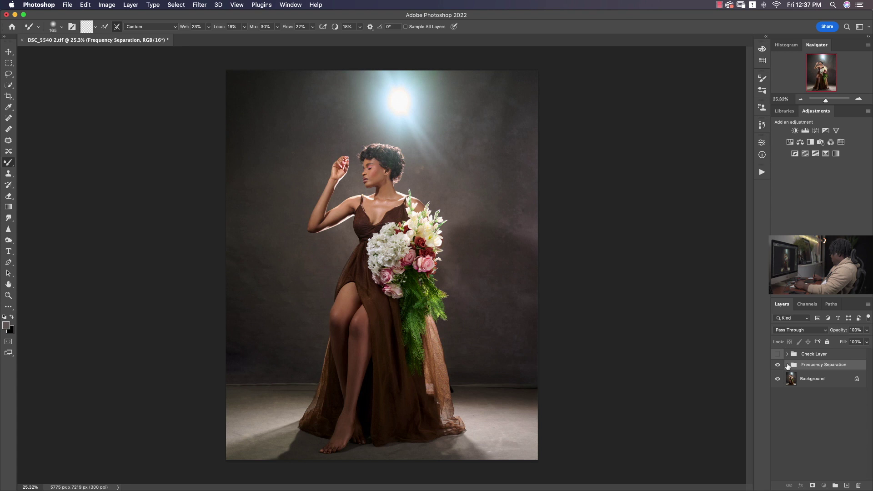
Step: Clone smoother texture over the neck on the High Frequency Edit layer with the Clone Stamp at size 23 and 50% opacity
click(788, 366)
click(808, 378)
key(z)
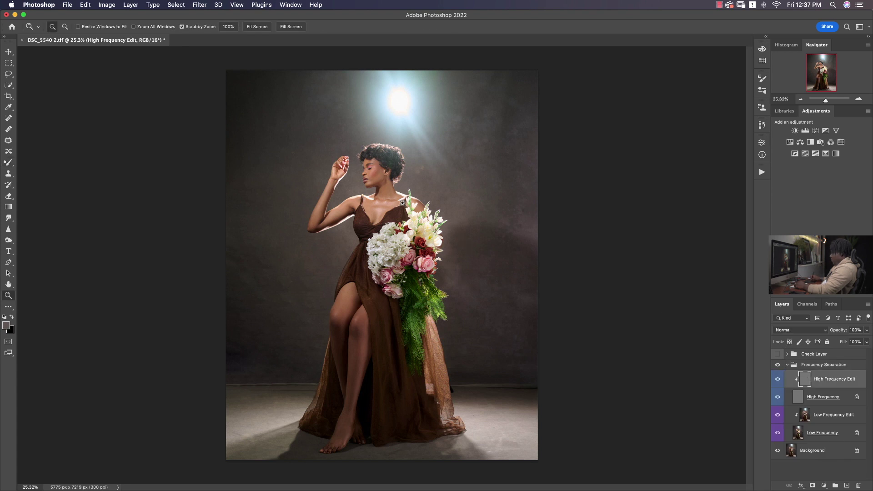
mouse_move(414, 186)
mouse_down()
mouse_move(429, 188)
mouse_move(400, 193)
mouse_up()
key(s)
key(5)
drag(399, 193, 402, 196)
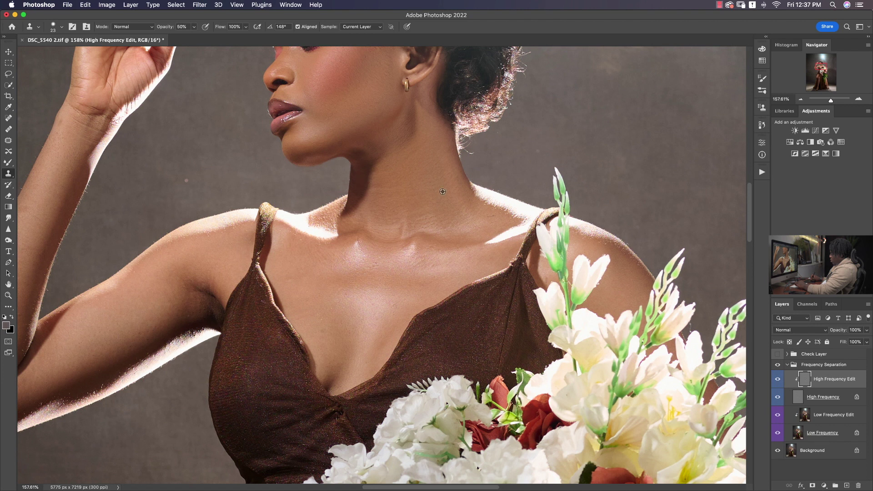
Step: Clone clean skin texture over the upper chest just below the collarbone with the Clone Stamp at size 23
key(z)
mouse_move(449, 198)
mouse_down()
mouse_move(351, 203)
mouse_move(434, 206)
mouse_up()
key(s)
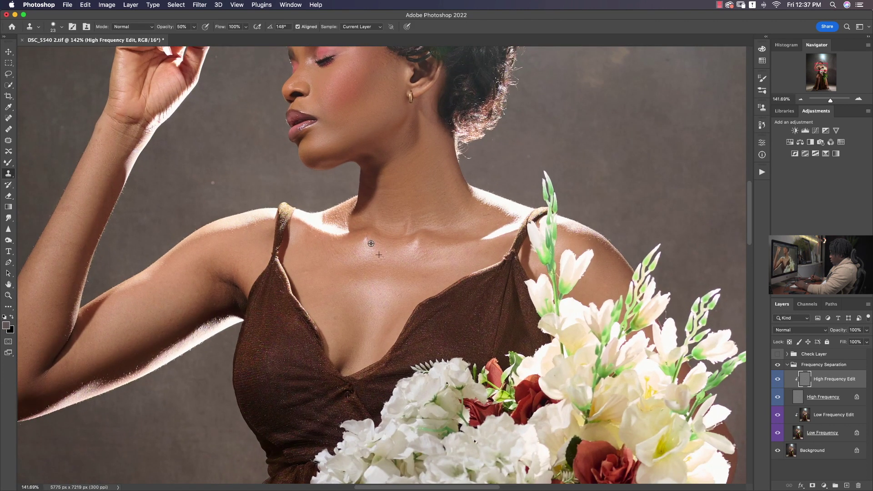
click(375, 257)
Step: Blend the cheek tones on the Low Frequency Edit layer with the Mixer Brush at size 138, and select the Frequency Separation group
key(z)
drag(430, 257, 407, 256)
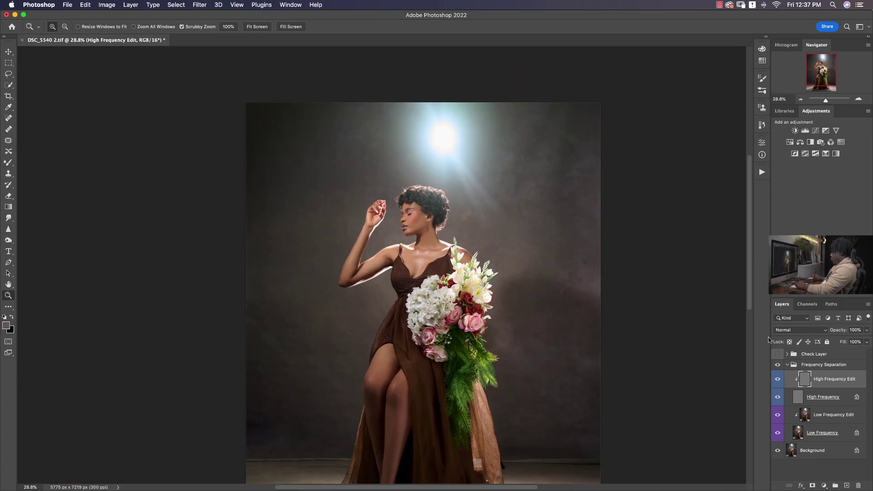
click(823, 414)
key(b)
drag(423, 222, 420, 219)
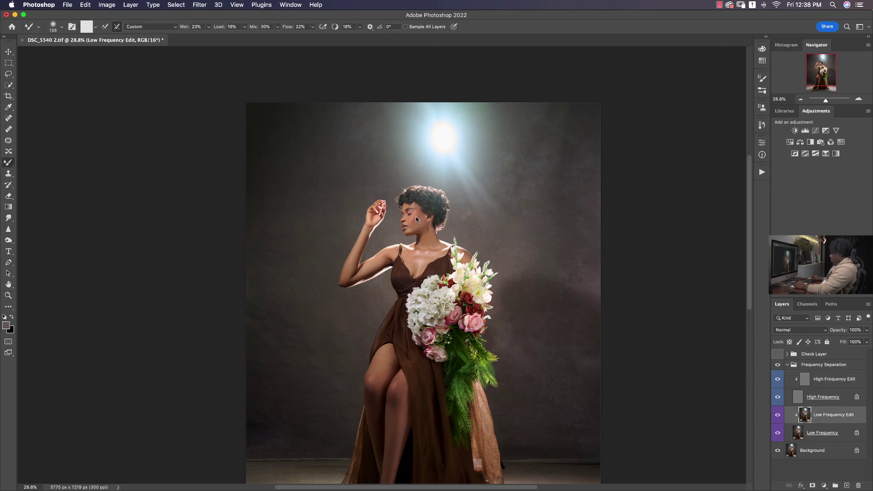
click(829, 365)
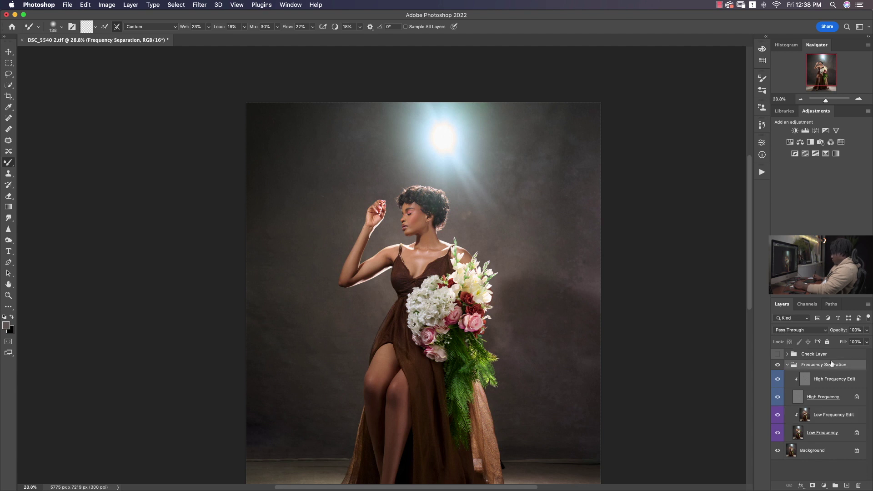
Step: Merge the Frequency Separation group down into the Background layer
key(BackSpace)
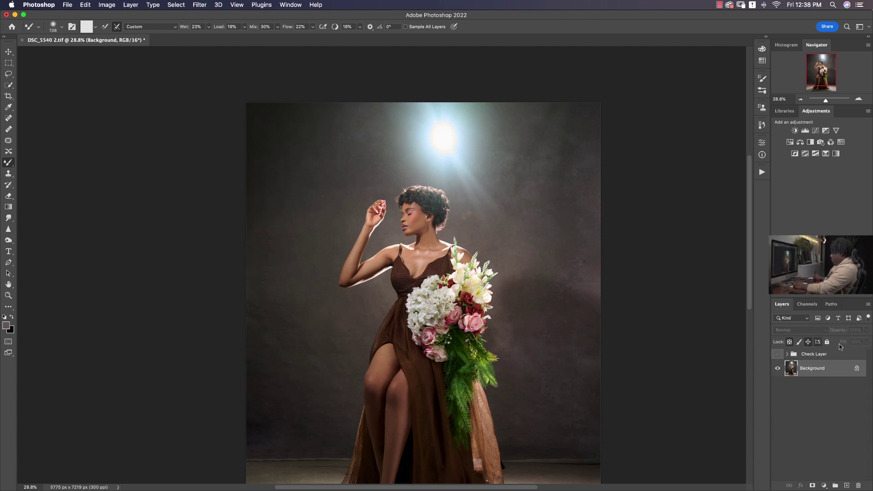
Step: Switch to Capture One, view the edited DSC_5540.tif as a reference, and return to Photoshop
key(super+Tab)
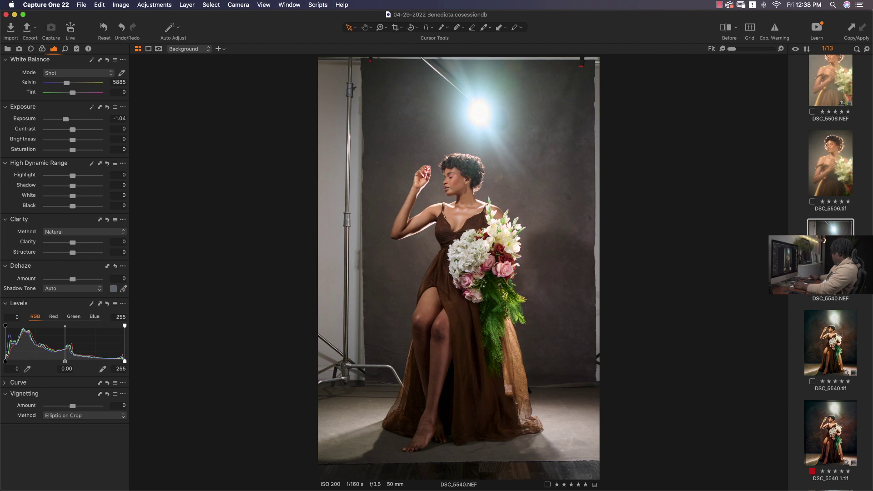
click(824, 346)
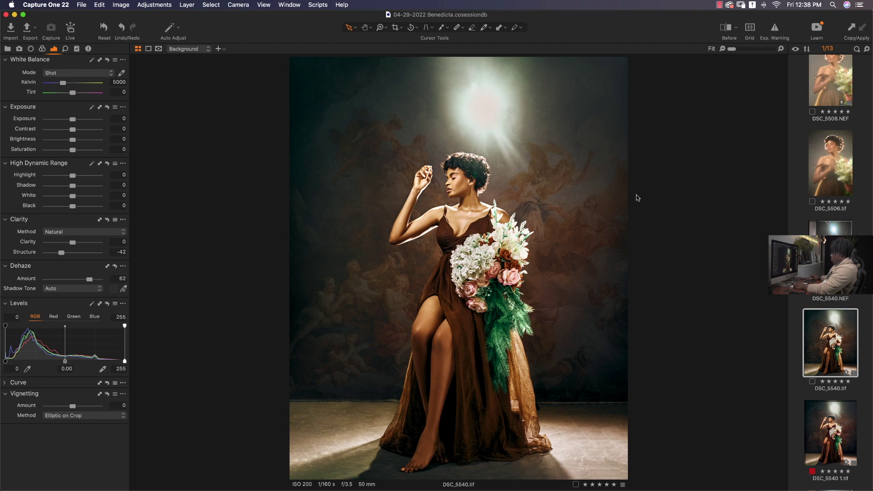
key(super+Tab)
key(super+Tab)
key(super+Tab)
key(super+Tab)
key(super+Tab)
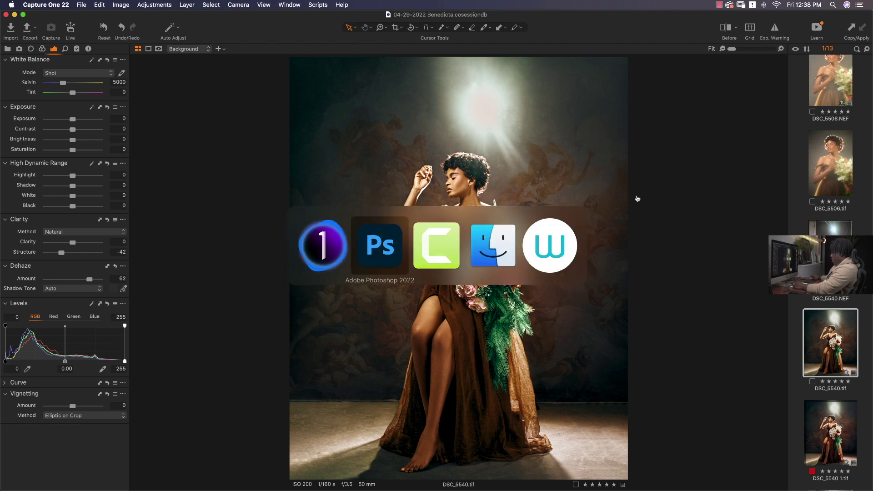
key(super+Tab)
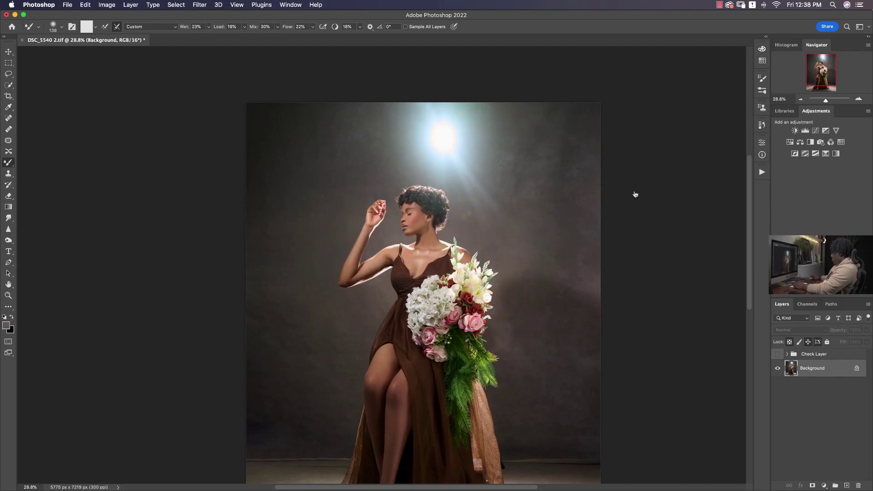
Step: Delete the Check Layer group so that only the Background layer is left
key(super+0)
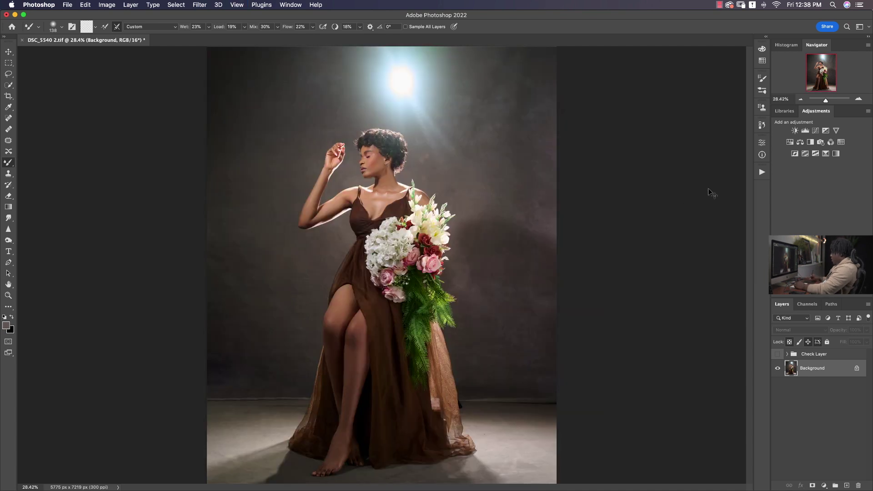
click(823, 357)
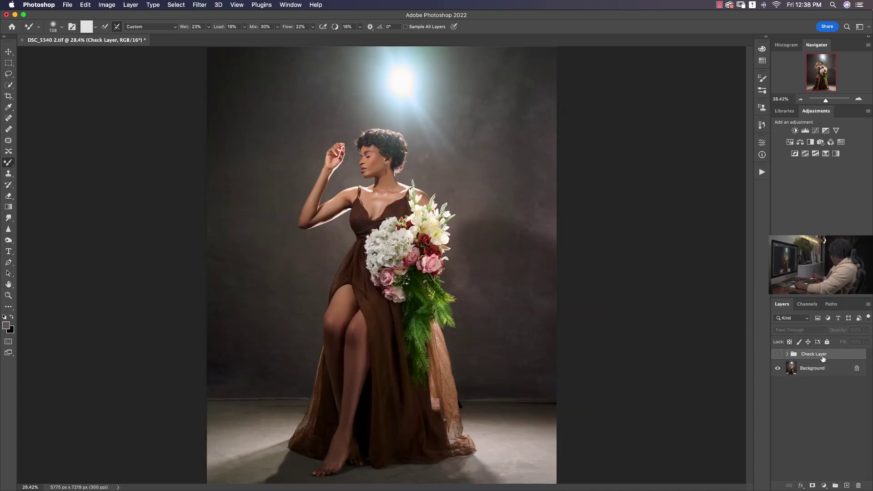
key(Delete)
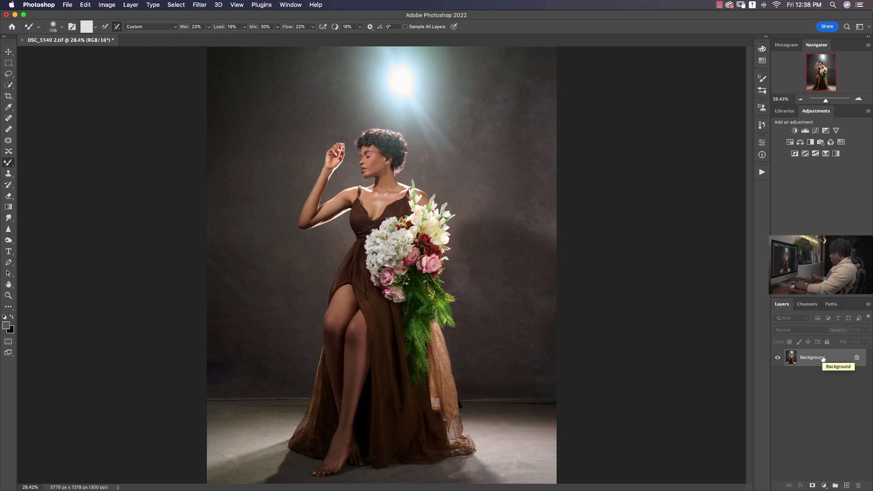
Step: Try an automatic Subject selection of the woman, inspect its edges around the hair, hand and feet, and deselect
key(z)
drag(356, 224, 340, 228)
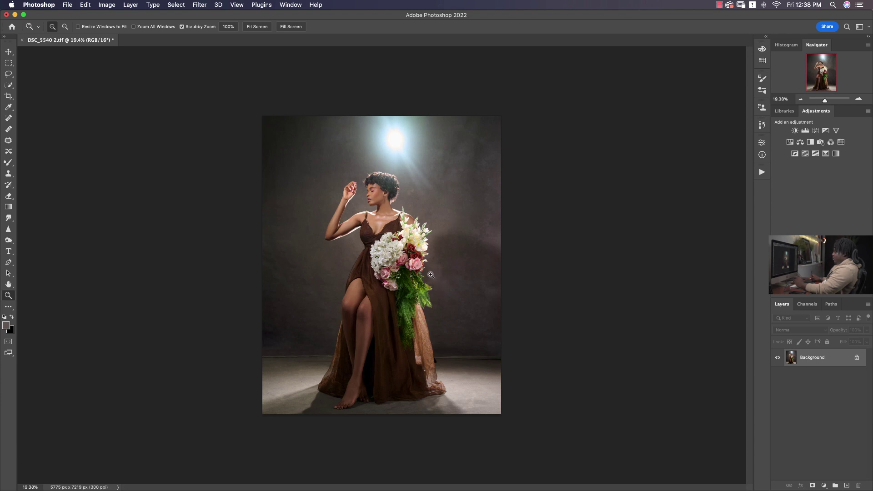
click(172, 5)
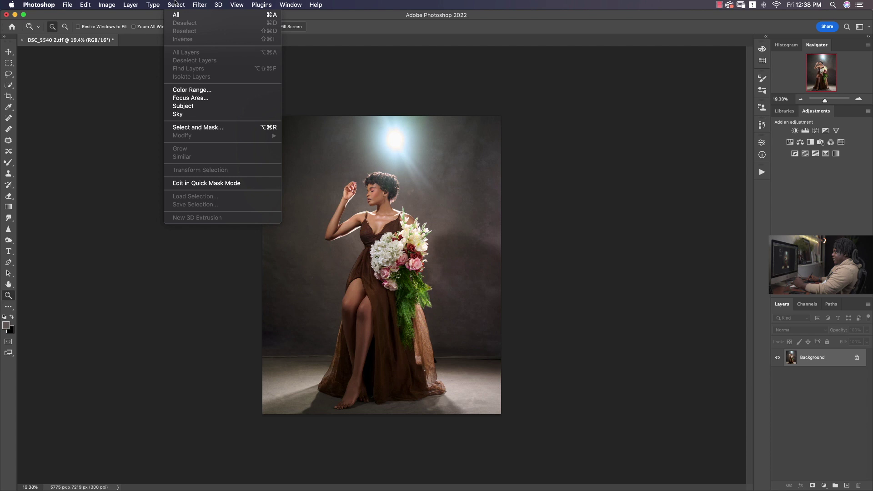
click(193, 106)
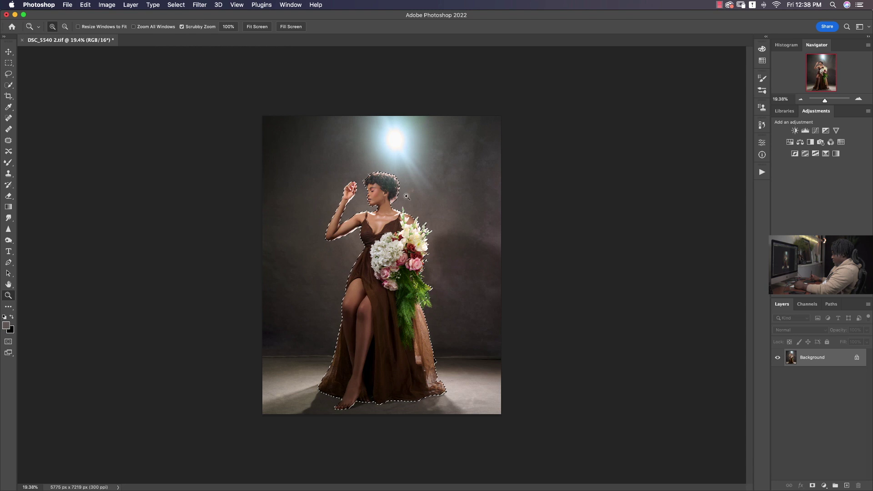
drag(404, 200, 267, 196)
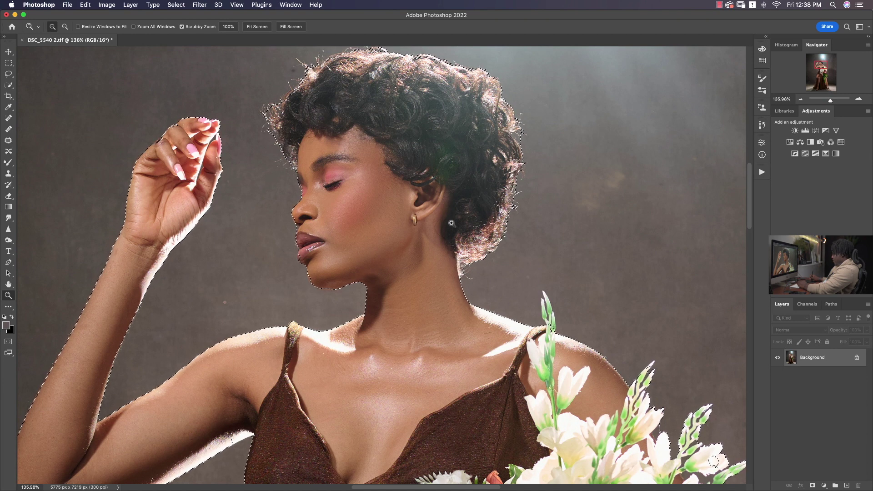
drag(449, 224, 415, 288)
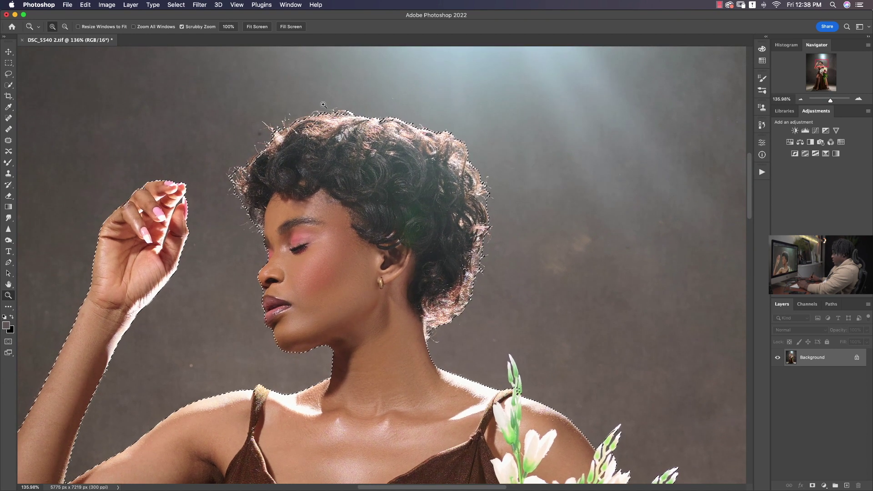
drag(306, 196, 228, 80)
scroll(463, 117, down, 6)
scroll(462, 117, left, 7)
scroll(463, 117, down, 12)
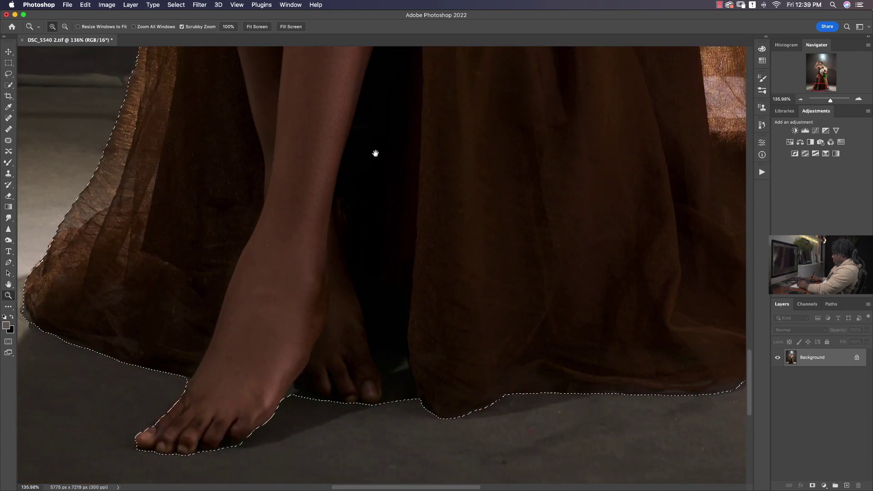
drag(405, 157, 369, 201)
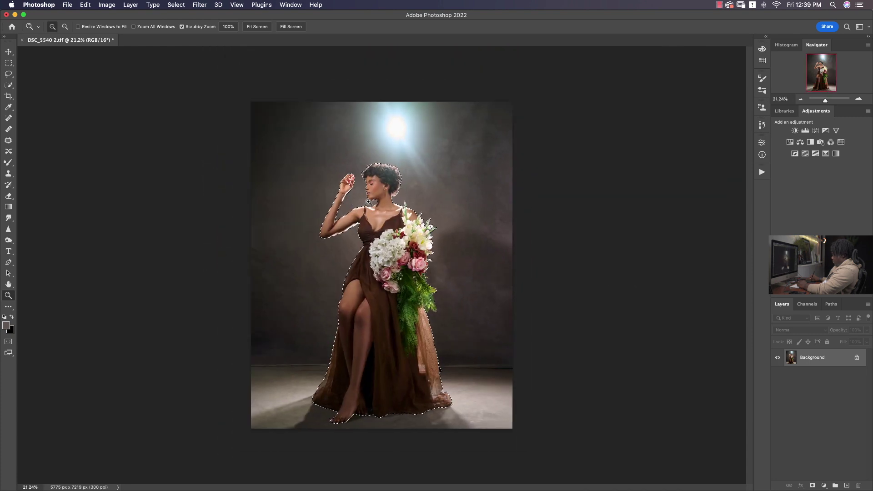
key(super+d)
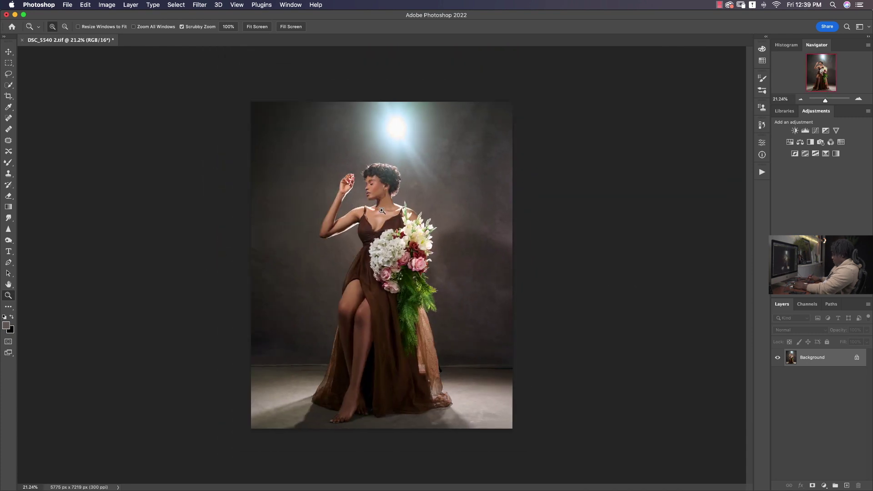
Step: Duplicate the Background layer and start a Color Range selection by sampling the gray backdrop beside the model
key(super+j)
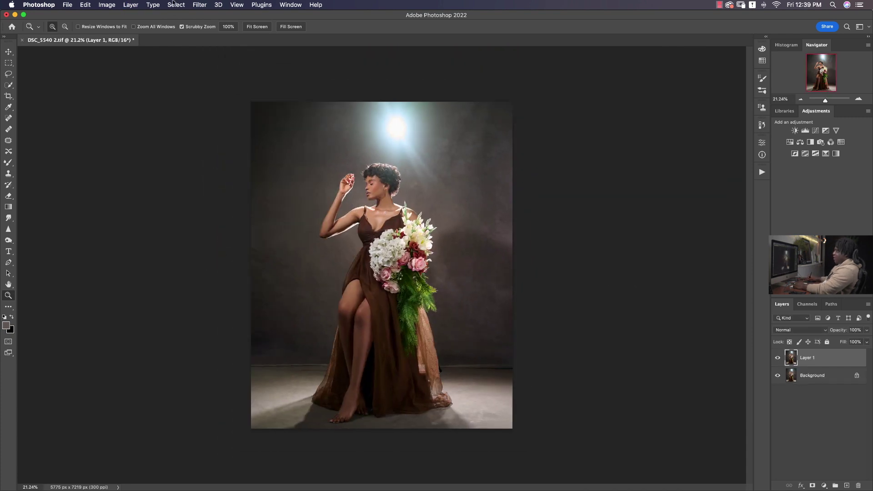
click(175, 4)
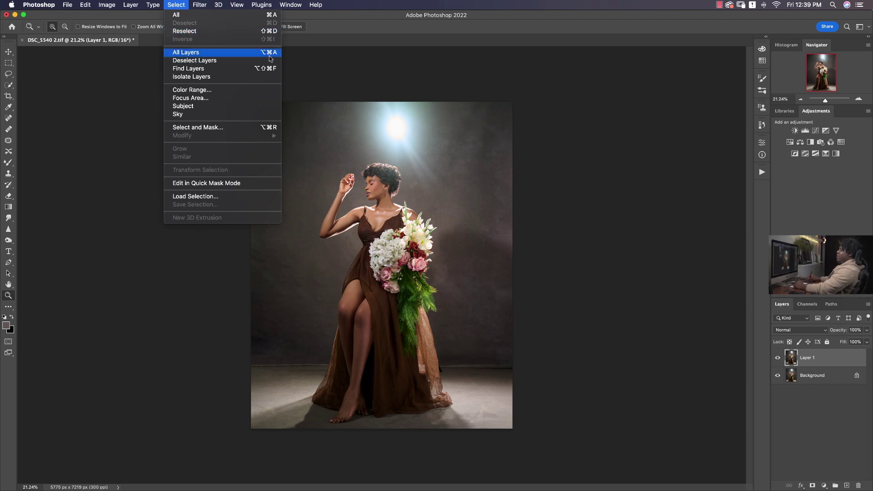
click(217, 90)
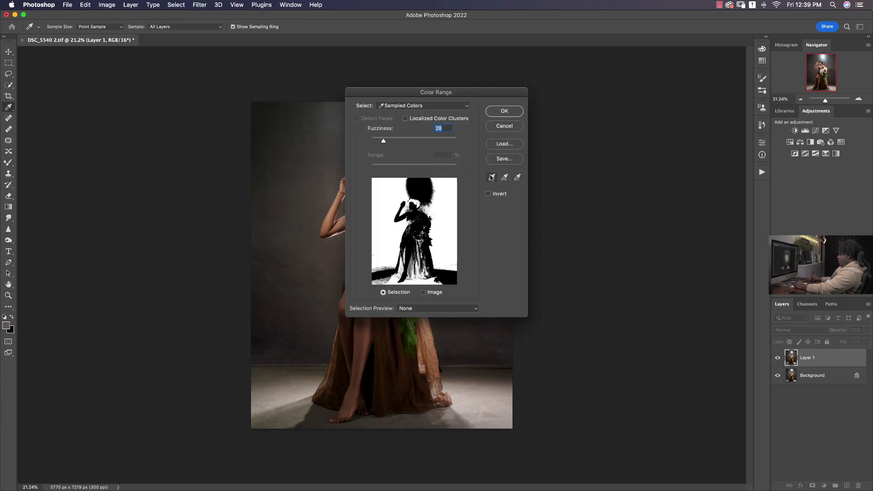
click(331, 149)
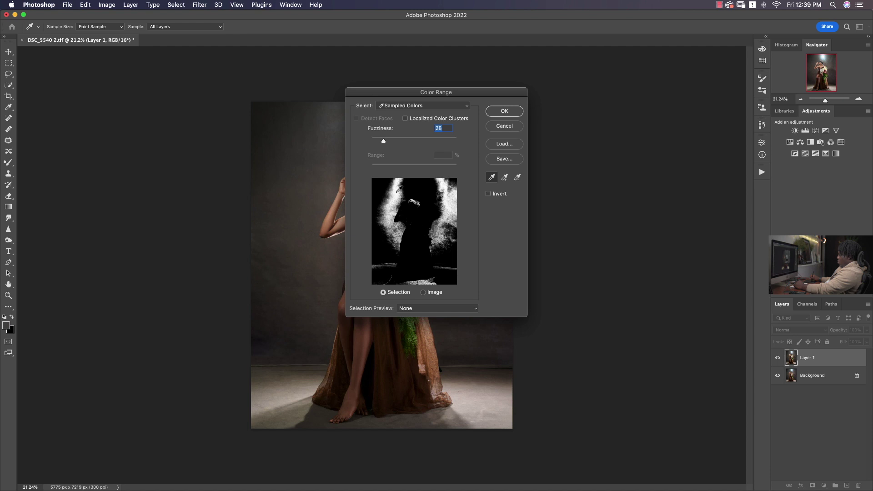
Step: Add more backdrop tones from both sides of the model and around the light to the Color Range sample
click(505, 178)
click(423, 184)
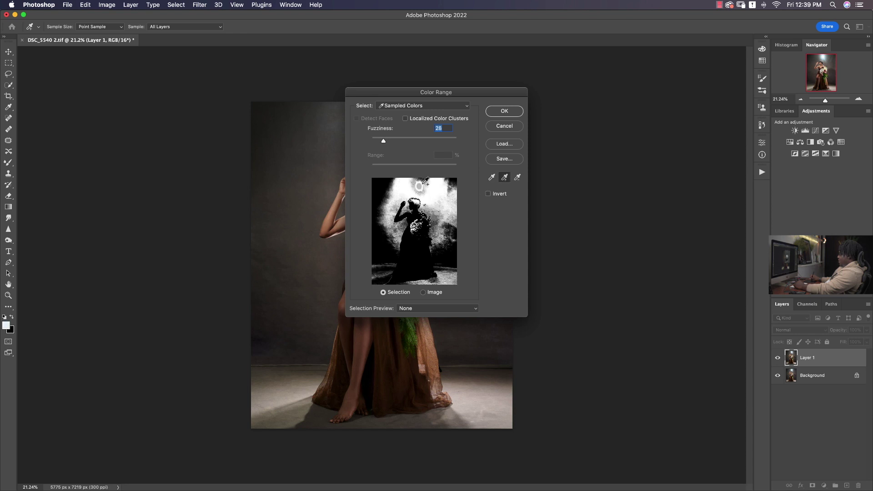
click(452, 198)
click(384, 189)
click(447, 216)
click(450, 215)
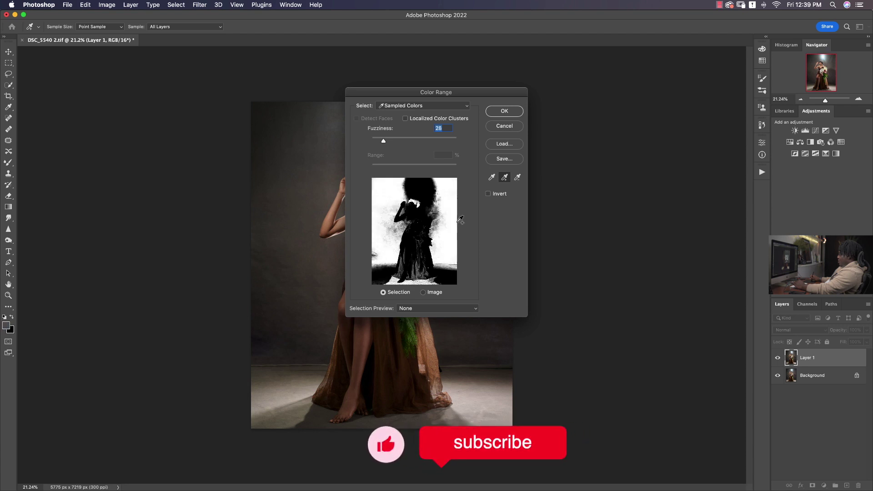
click(442, 217)
click(437, 211)
click(432, 209)
click(378, 248)
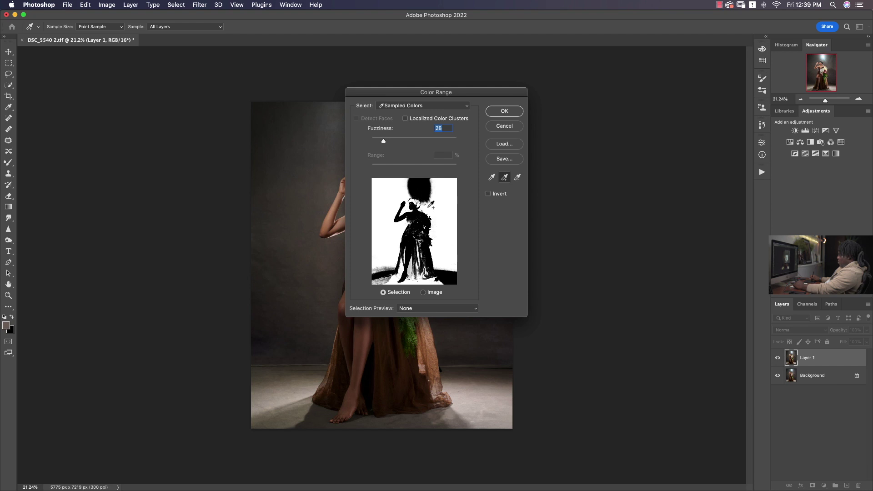
Step: Add the remaining backdrop tones, set the Color Range fuzziness to 9, and apply the selection
click(439, 228)
click(388, 261)
drag(387, 142, 378, 142)
click(434, 226)
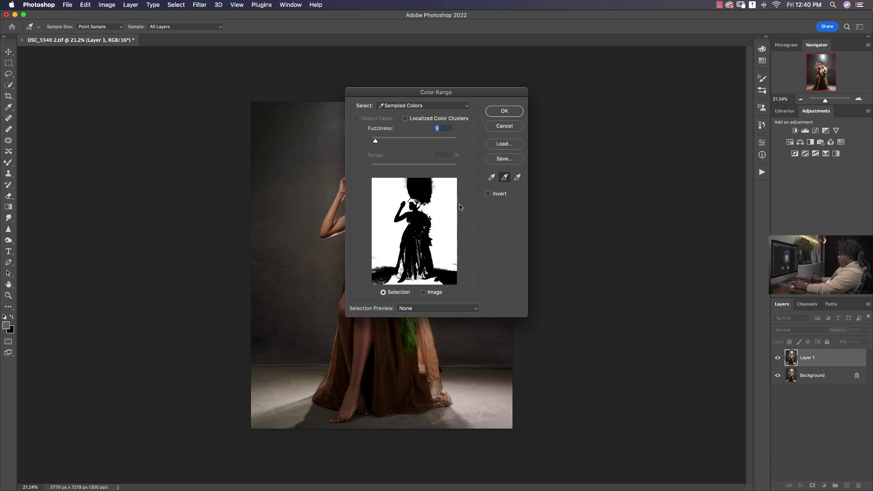
click(504, 112)
Step: Subtract the model's hair from the backdrop selection with the Quick Selection tool at size 30
key(z)
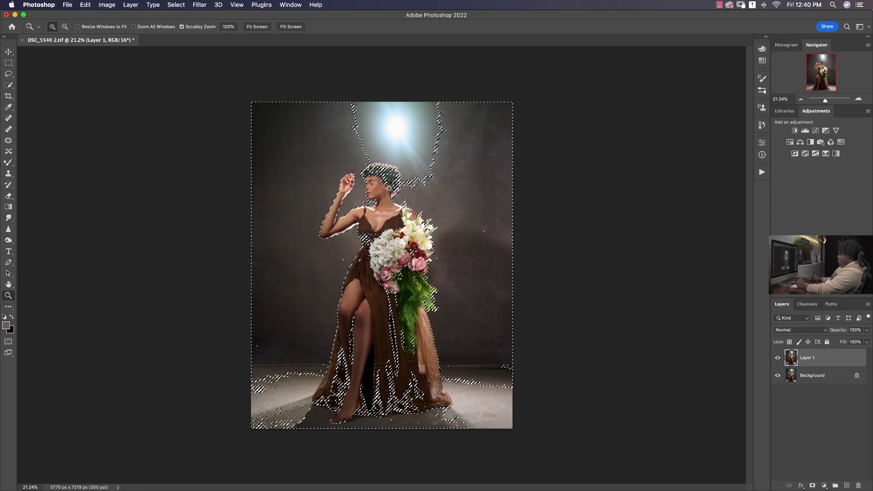
drag(384, 183, 404, 187)
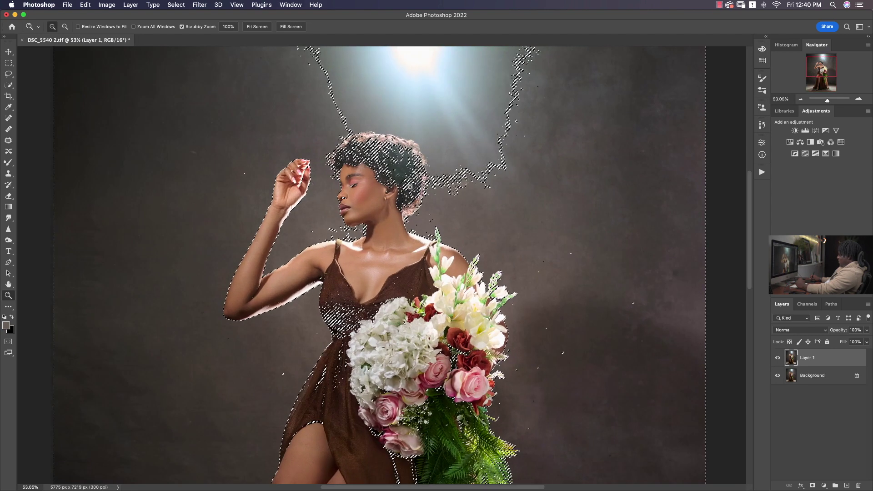
drag(366, 165, 385, 159)
key(w)
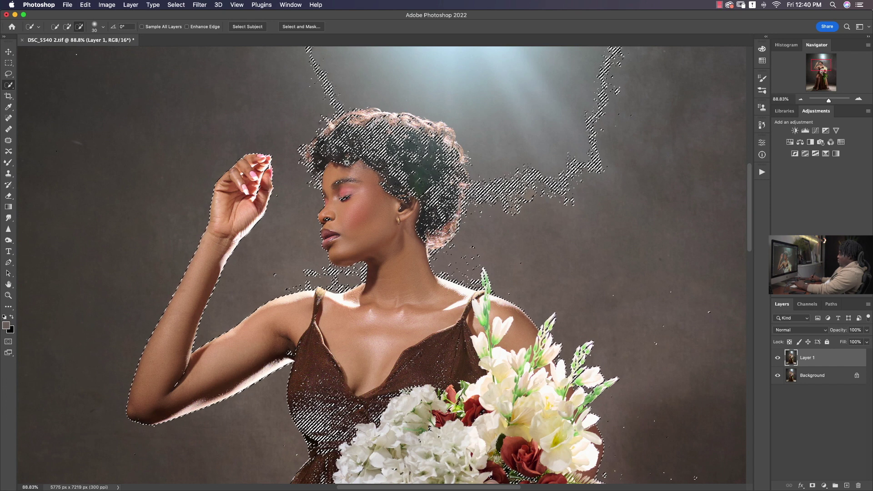
alt+click(346, 140)
drag(345, 139, 377, 131)
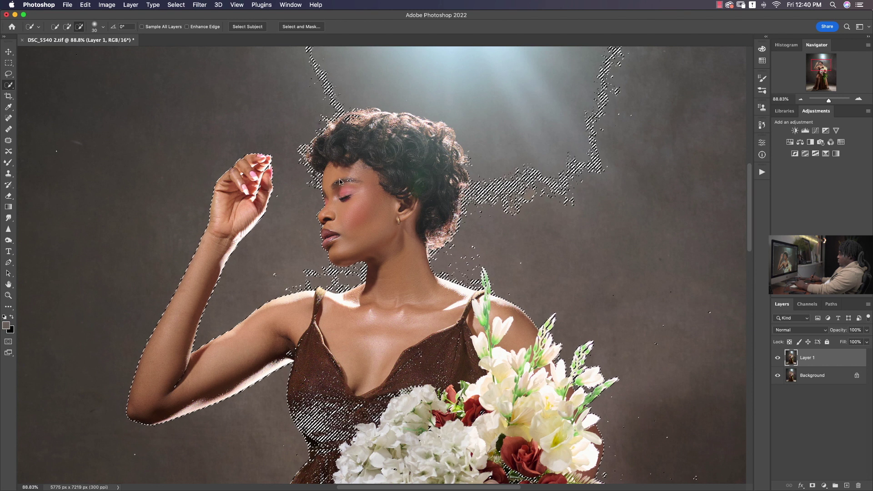
Step: Subtract the dress's bodice and upper skirt from the backdrop selection with the Quick Selection tool
drag(311, 411, 327, 416)
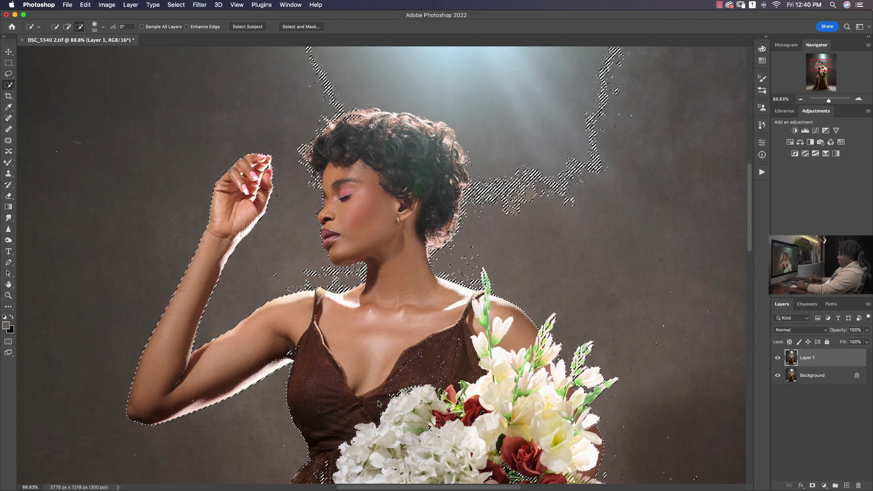
drag(427, 335, 431, 269)
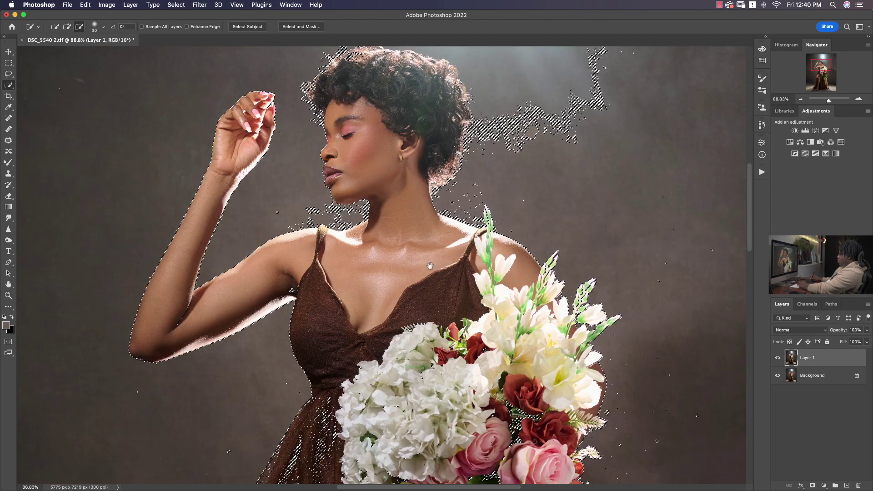
drag(326, 423, 354, 250)
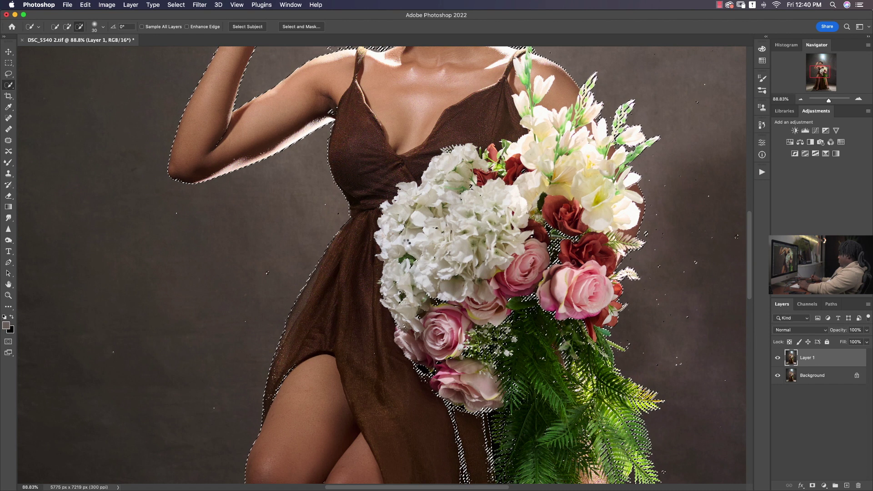
Step: Subtract the central skirt folds and the hanging fern leaves from the backdrop selection with the Quick Selection tool
scroll(384, 319, down, 10)
scroll(385, 320, right, 4)
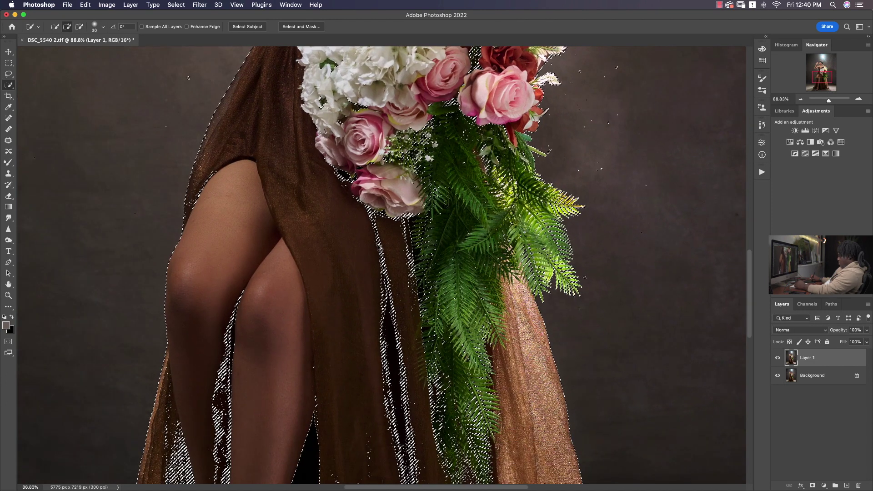
mouse_move(375, 244)
mouse_down()
mouse_move(390, 256)
mouse_move(390, 355)
mouse_up()
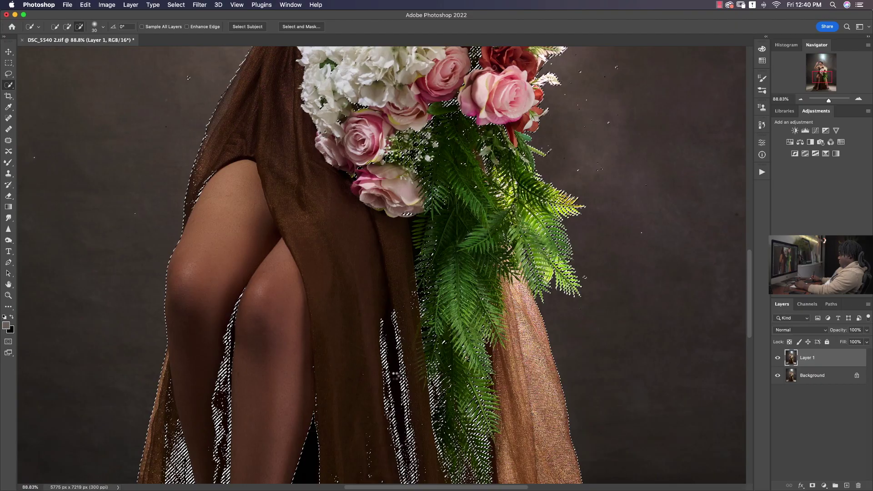
scroll(395, 346, down, 5)
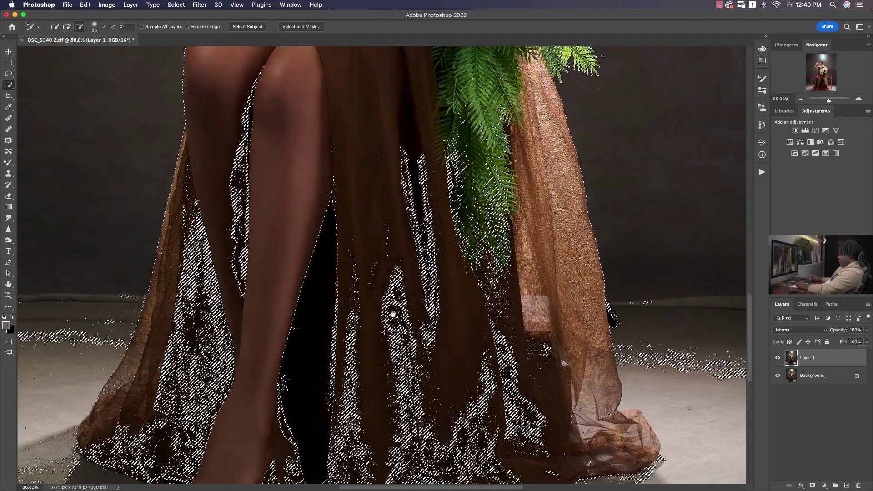
mouse_move(396, 280)
mouse_down()
mouse_move(394, 255)
mouse_move(405, 315)
mouse_move(426, 350)
mouse_move(418, 357)
mouse_move(438, 383)
mouse_move(410, 399)
mouse_up()
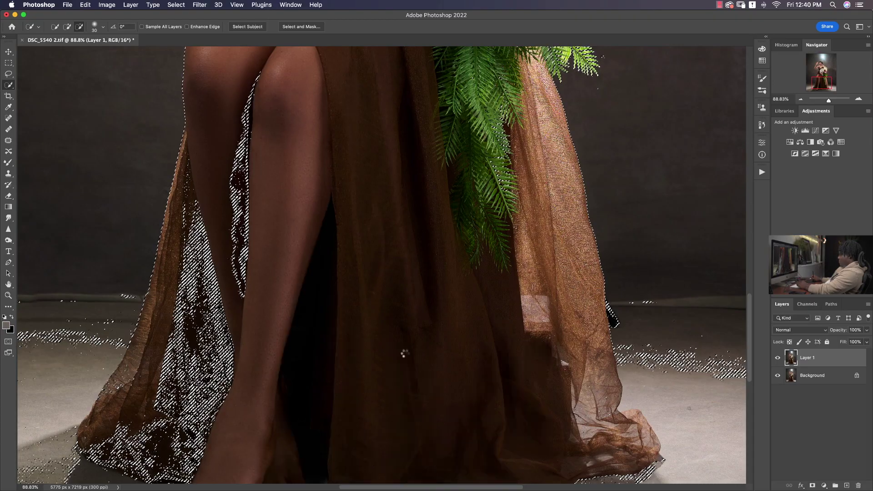
Step: Clean up the patchy backdrop selection between the model's chin and raised-arm shoulder with the Quick Selection tool
drag(383, 296, 414, 212)
drag(436, 141, 211, 277)
drag(346, 150, 298, 265)
scroll(298, 264, down, 5)
scroll(288, 207, left, 5)
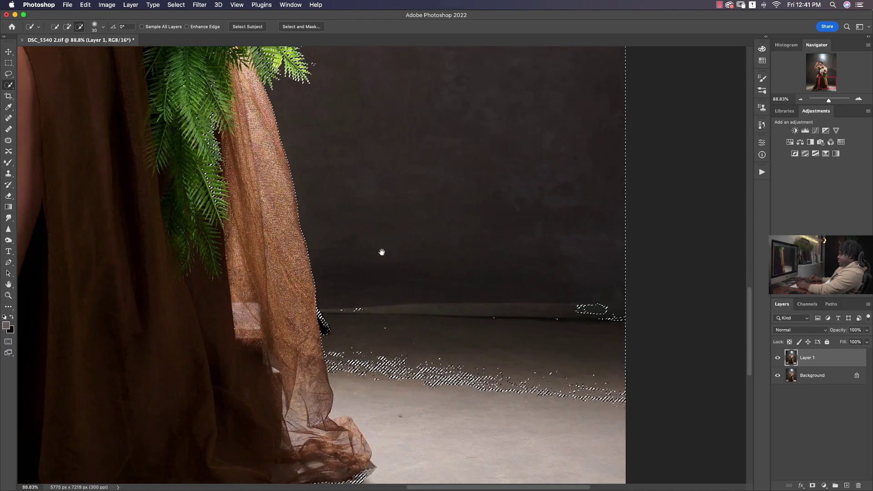
scroll(392, 267, up, 10)
scroll(369, 208, up, 10)
scroll(351, 196, left, 3)
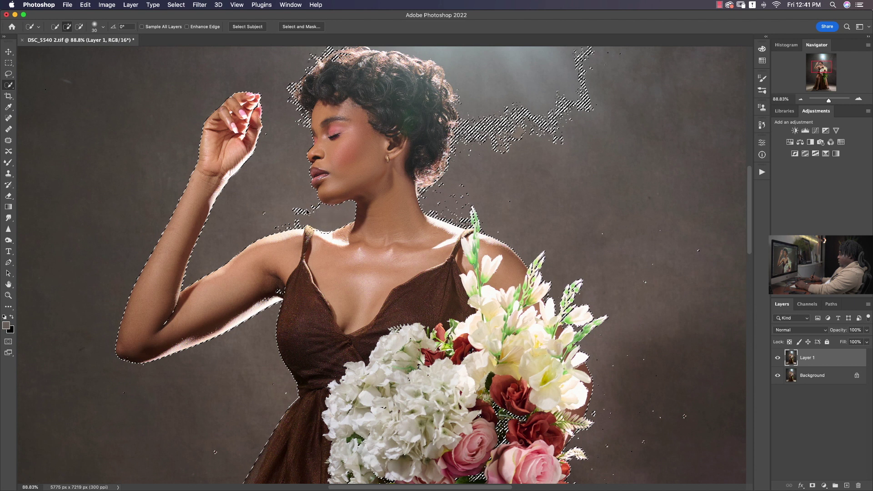
mouse_move(307, 213)
mouse_down()
mouse_move(288, 220)
mouse_move(295, 271)
mouse_move(336, 248)
mouse_move(311, 186)
mouse_up()
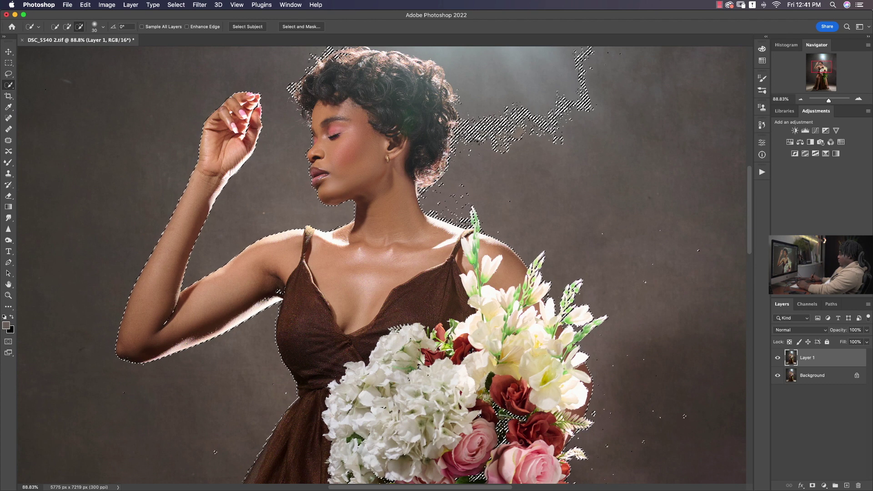
Step: Subtract the gap between the model's legs and the sheer skirt lining beside them from the backdrop selection
scroll(465, 201, down, 15)
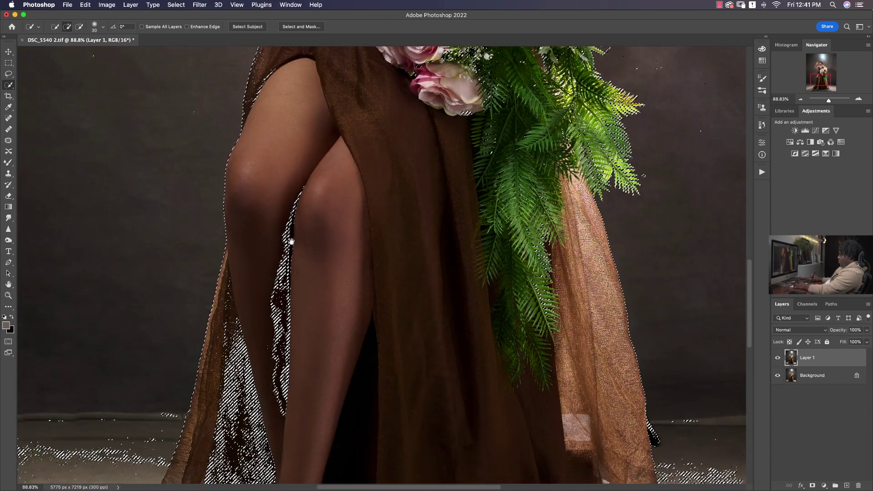
click(295, 207)
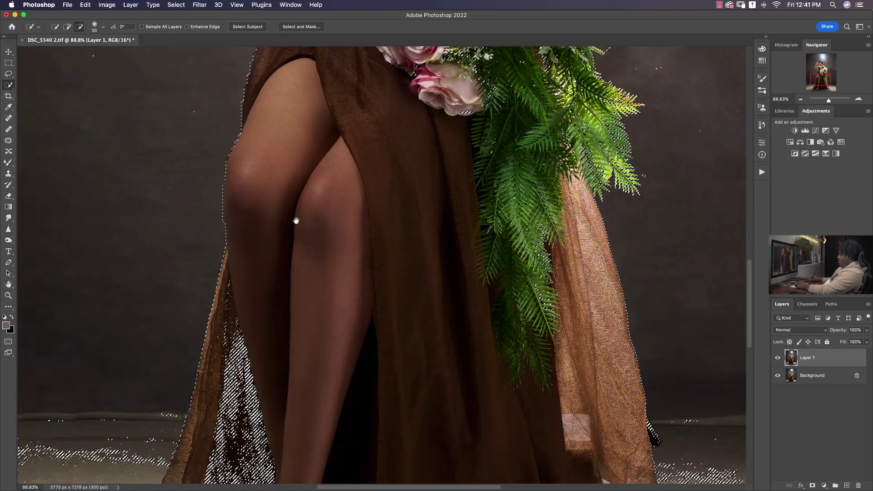
drag(251, 389, 251, 378)
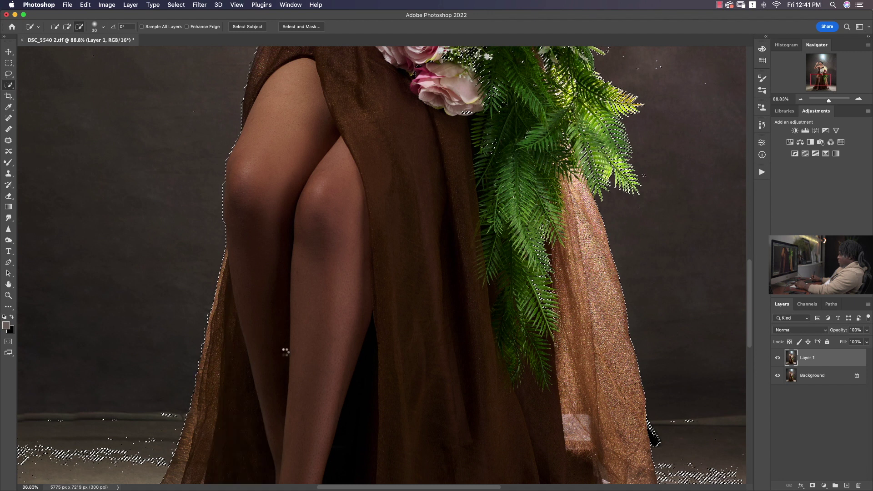
Step: Subtract the whole studio floor below the backdrop's lower edge from the selection with the Rectangular Marquee tool
key(z)
mouse_move(323, 343)
mouse_down()
mouse_move(287, 341)
mouse_move(298, 346)
mouse_up()
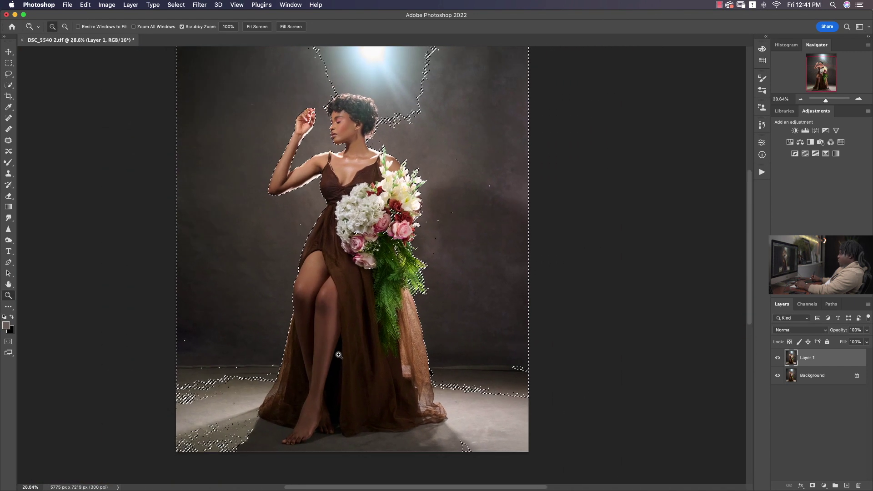
scroll(337, 350, down, 2)
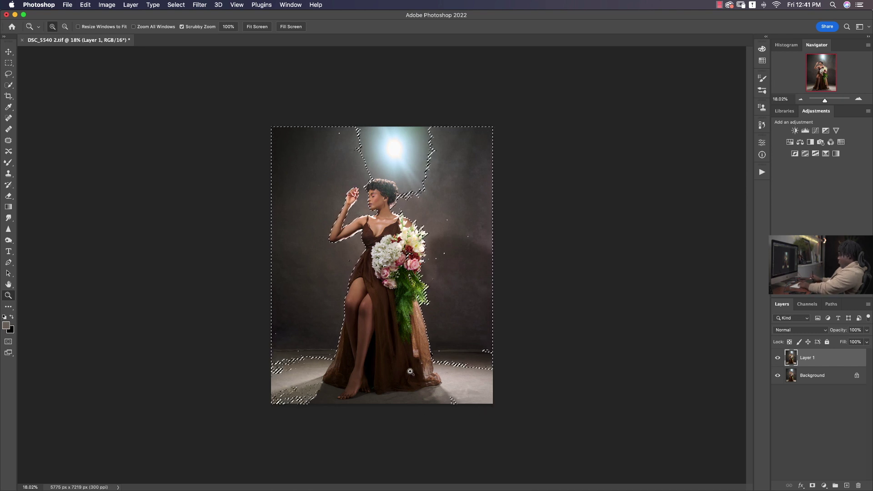
key(m)
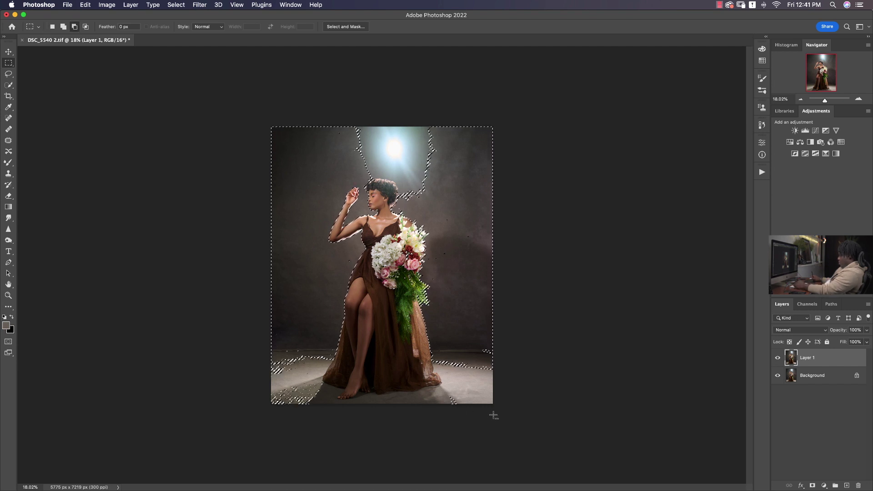
drag(498, 415, 437, 352)
drag(299, 352, 247, 350)
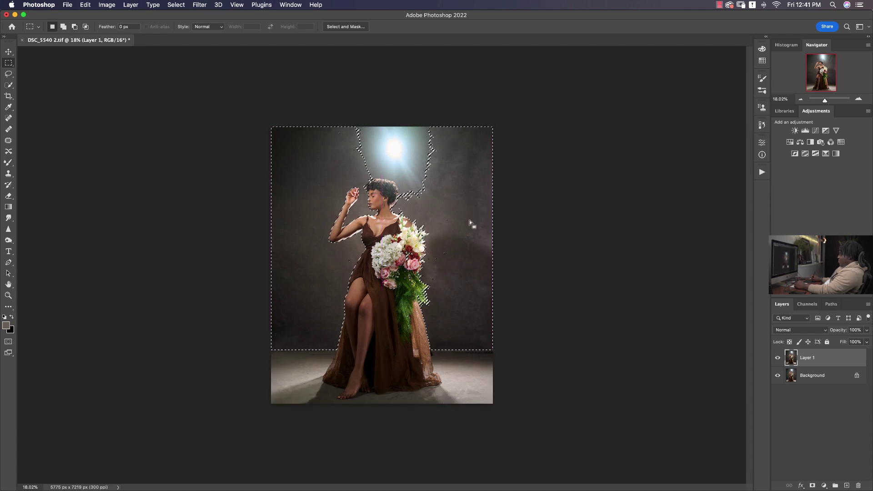
Step: Add a layer mask to Layer 1 from the finished backdrop selection
key(z)
click(450, 245)
drag(450, 244, 472, 242)
drag(419, 263, 388, 254)
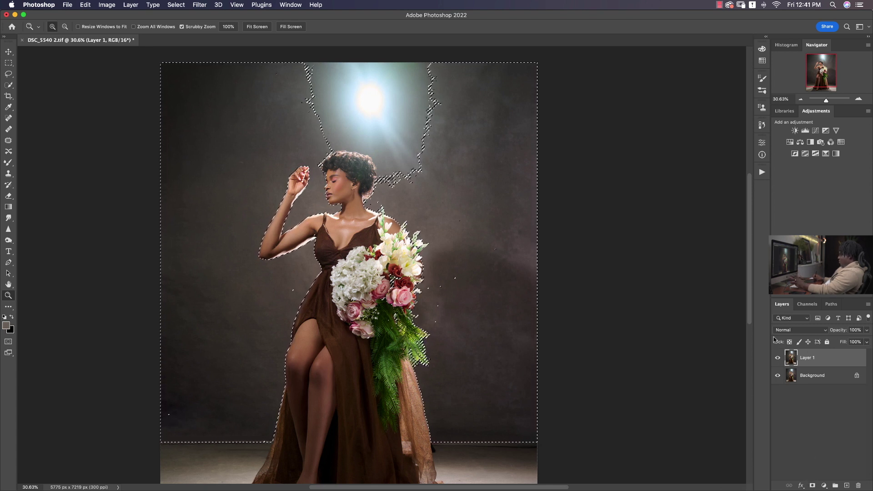
click(813, 486)
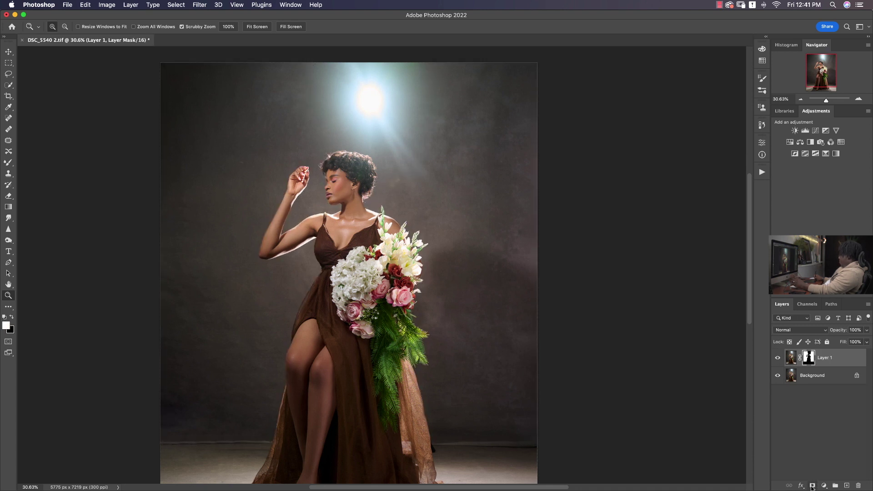
Step: Display Layer 1's mask on its own to examine the masked areas, and return to the normal image view
alt+click(809, 357)
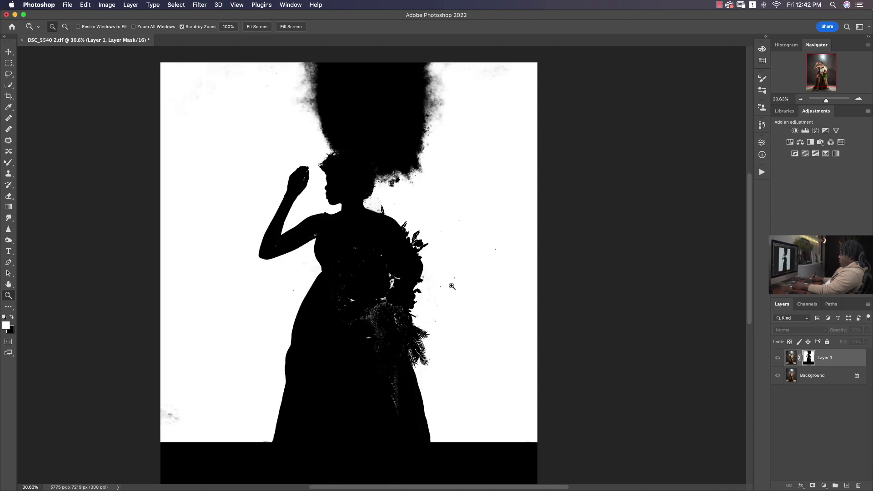
drag(451, 286, 444, 305)
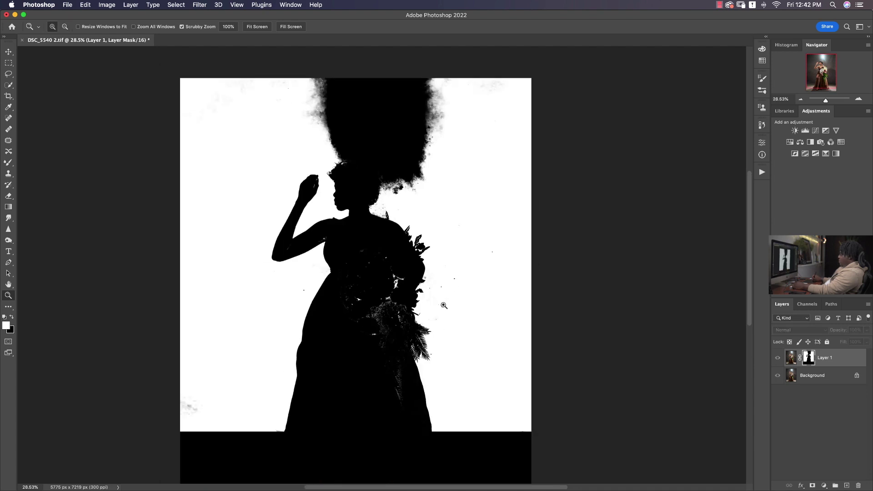
alt+click(809, 360)
drag(444, 288, 411, 283)
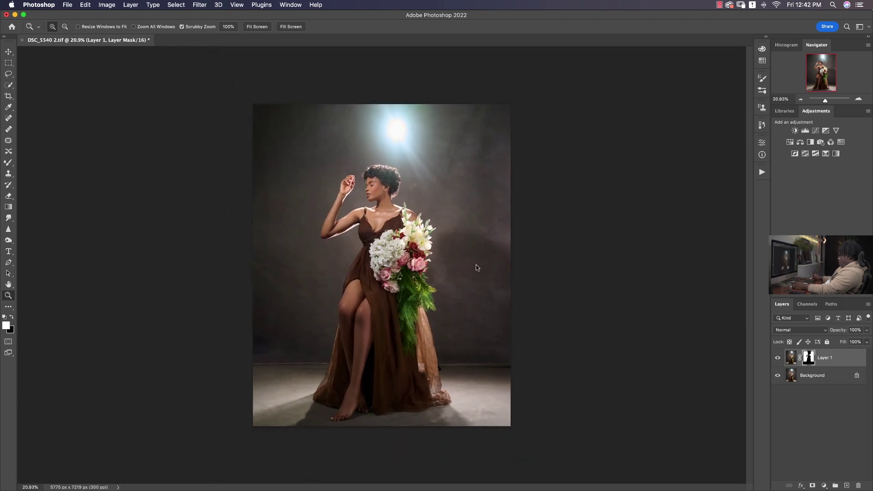
key(alt)
alt+click(809, 359)
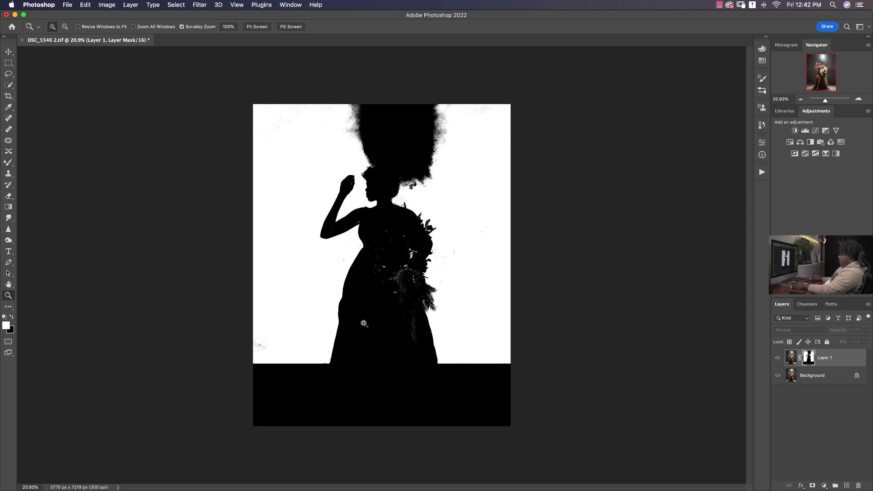
alt+click(809, 361)
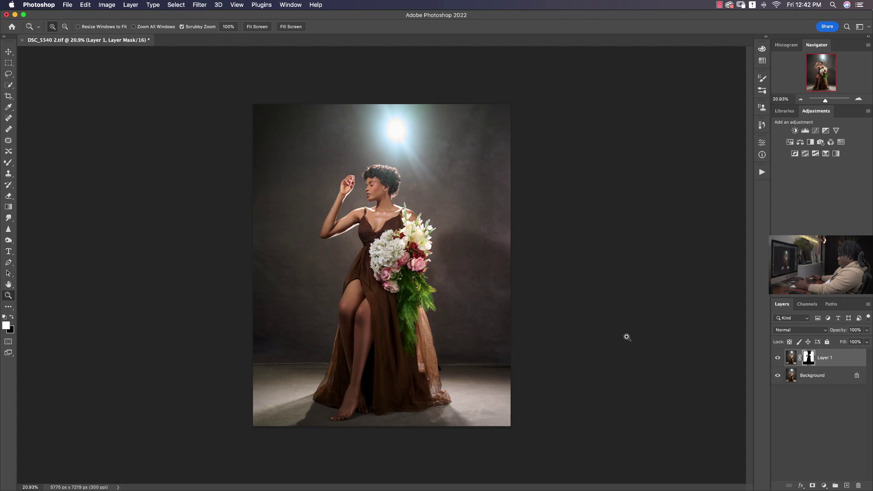
Step: In Finder, sort the Downloads folder by name and open the Textures folder
key(alt)
key(super+alt+space)
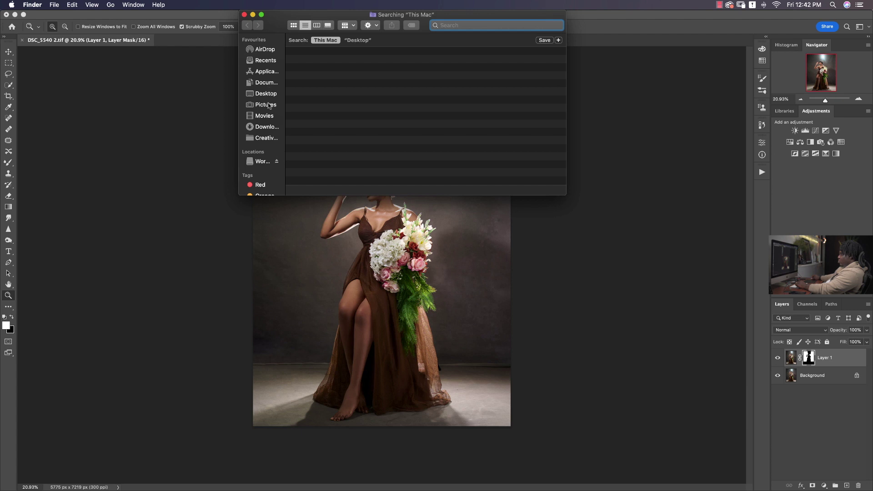
click(269, 127)
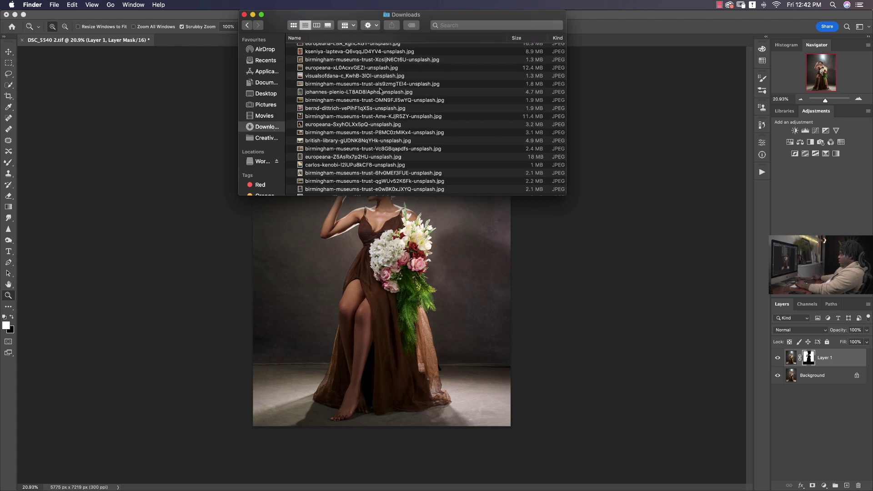
scroll(380, 91, up, 15)
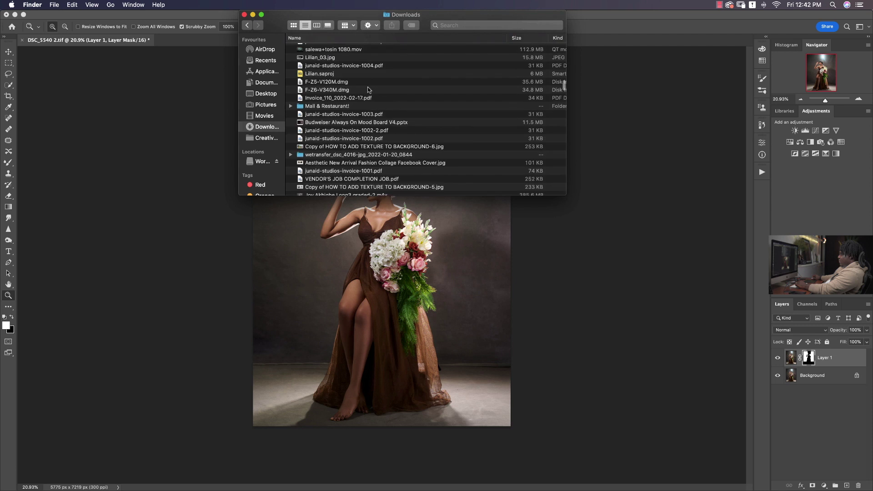
scroll(369, 89, down, 10)
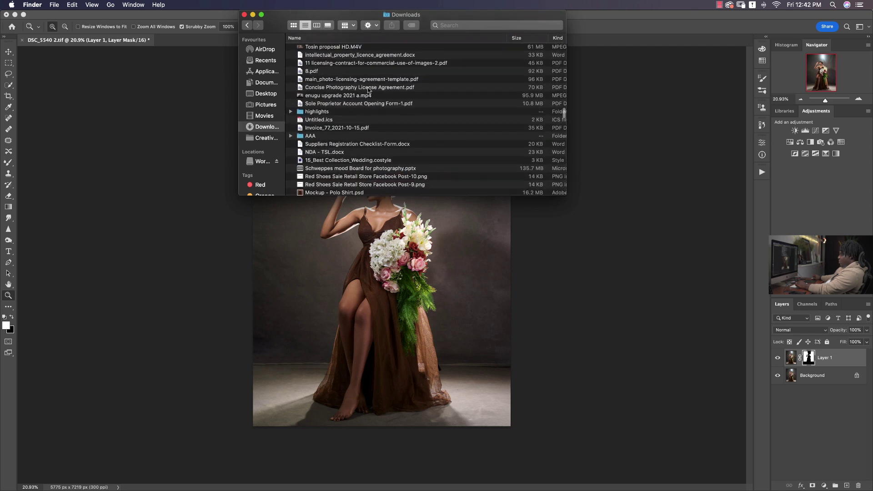
scroll(368, 90, up, 2)
click(332, 40)
scroll(344, 65, down, 15)
scroll(343, 64, down, 10)
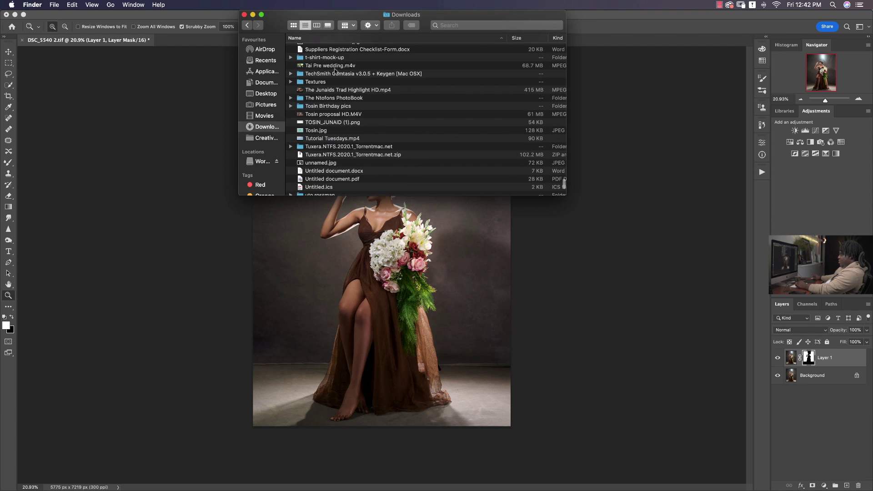
double_click(330, 83)
Step: Browse the Textures folder in gallery view and select the first image, the classical ceiling painting
scroll(323, 60, up, 10)
click(321, 49)
scroll(321, 49, right, 1)
click(328, 26)
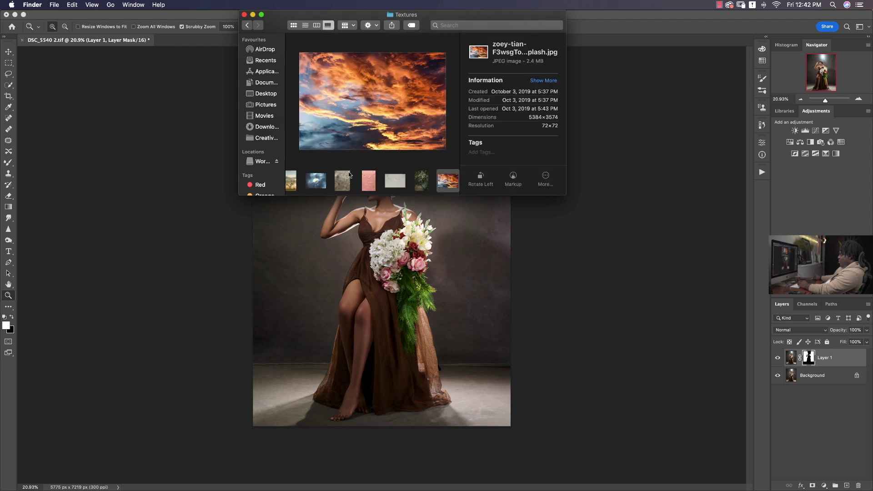
scroll(349, 181, left, 10)
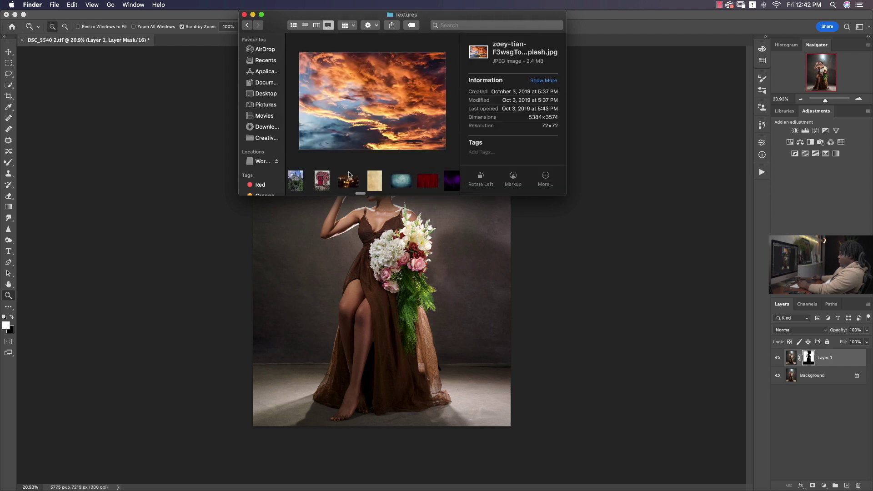
scroll(349, 174, left, 10)
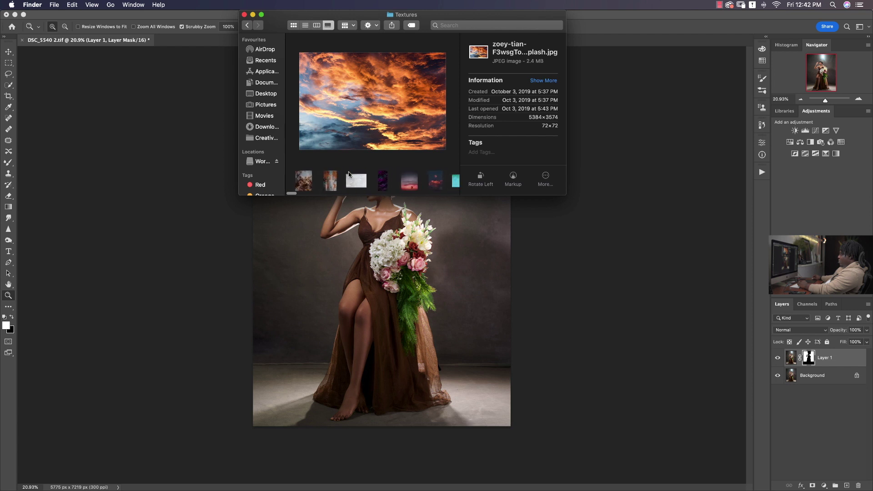
click(305, 185)
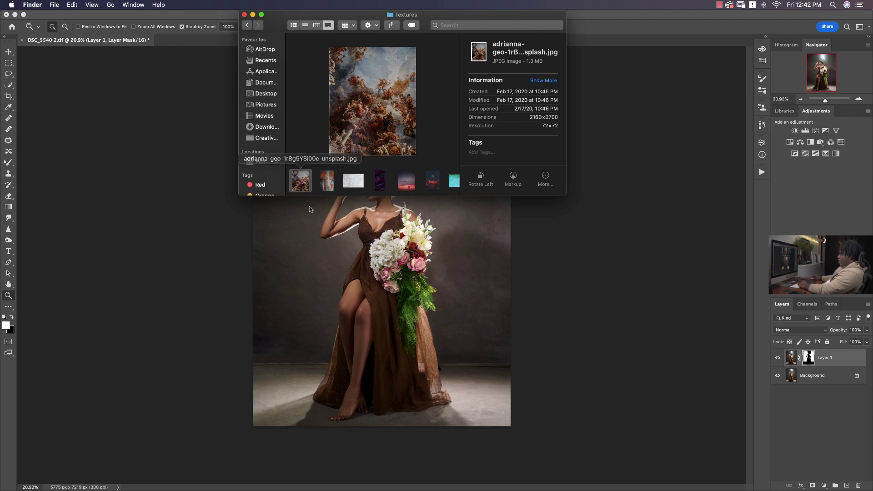
Step: Place the ceiling painting in the portrait document at canvas size and move Layer 1's mask onto it
drag(304, 178, 394, 276)
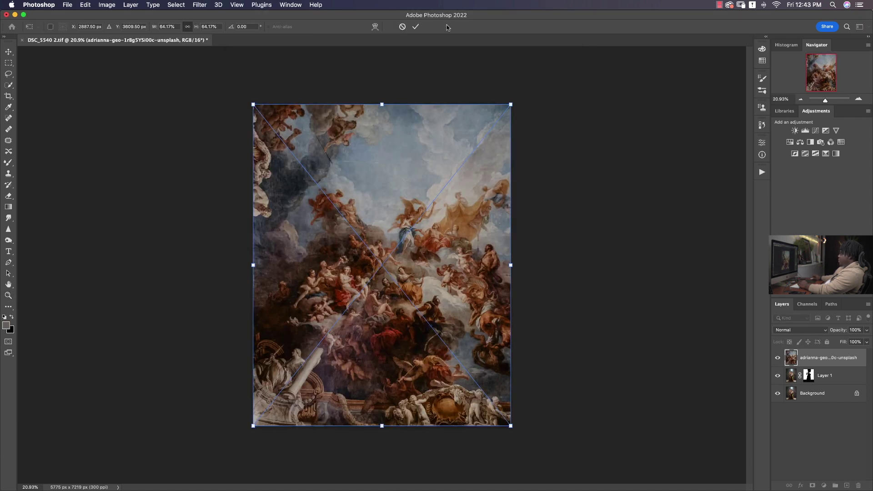
click(417, 26)
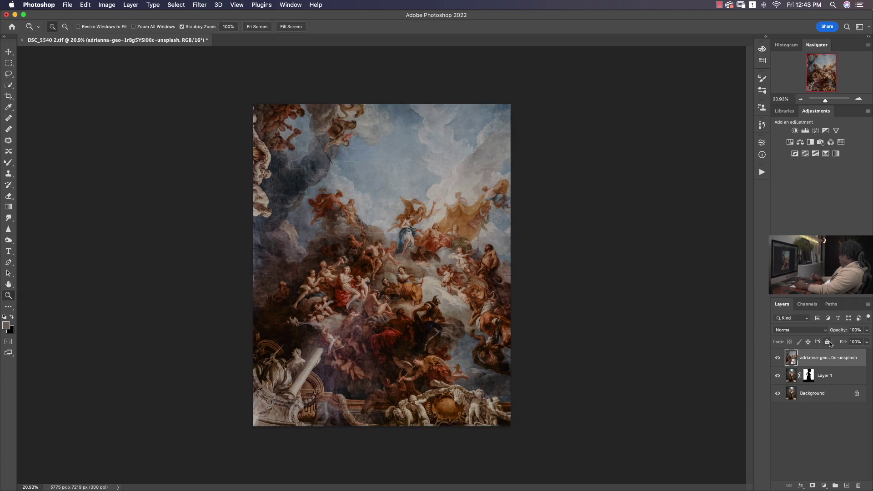
click(808, 380)
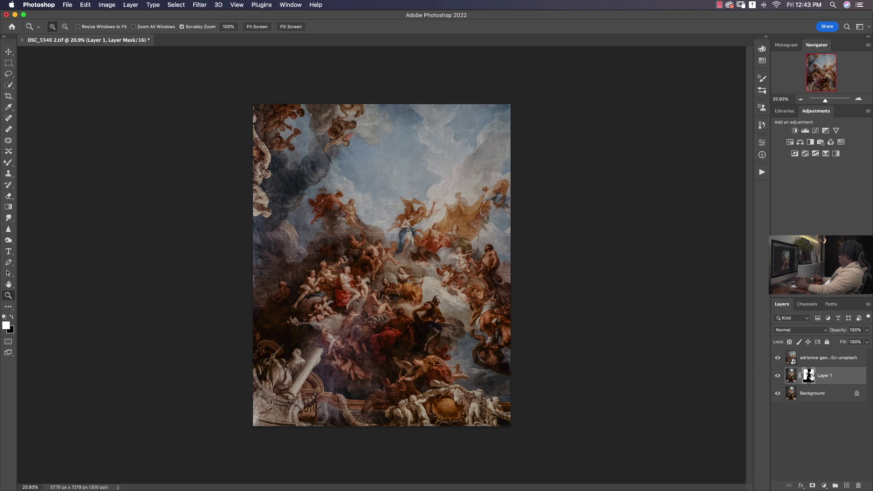
drag(813, 379, 816, 362)
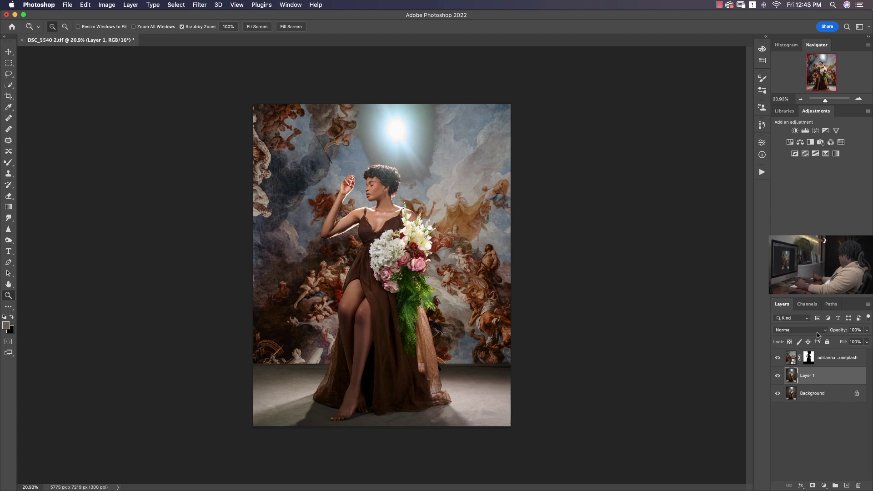
Step: Set the ceiling painting layer's blend mode to Overlay after comparing it with Normal
click(831, 357)
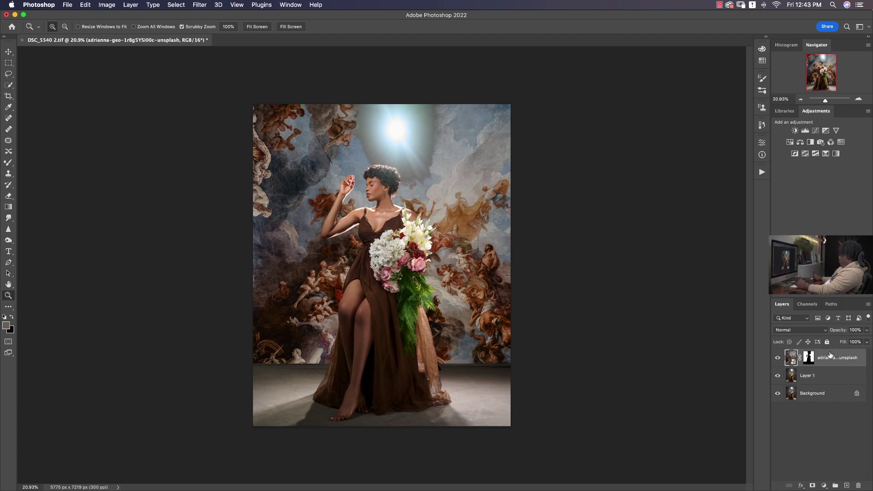
click(796, 332)
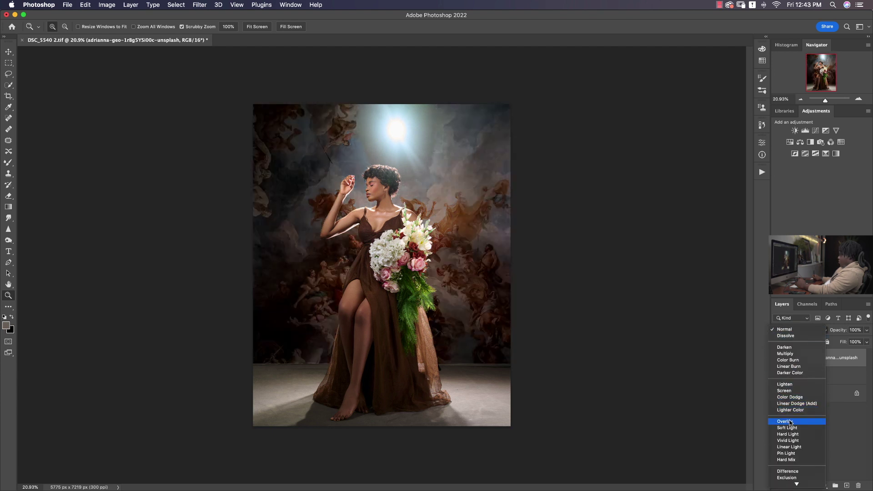
click(790, 422)
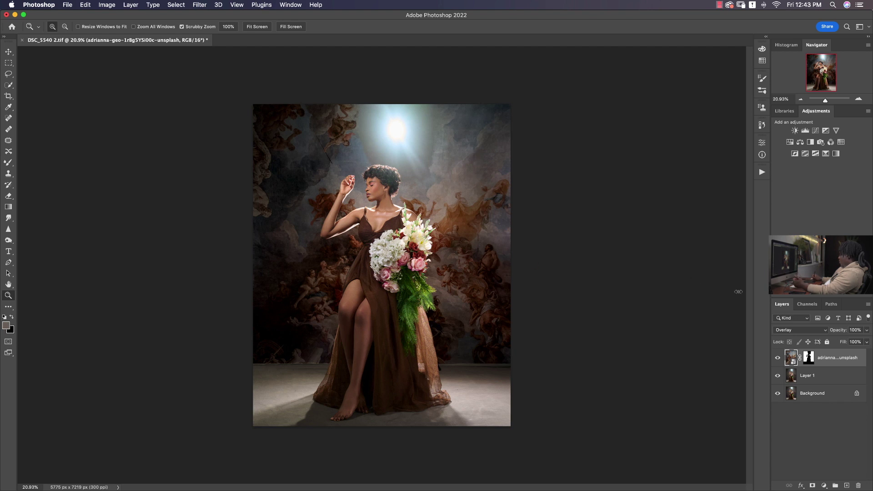
click(800, 330)
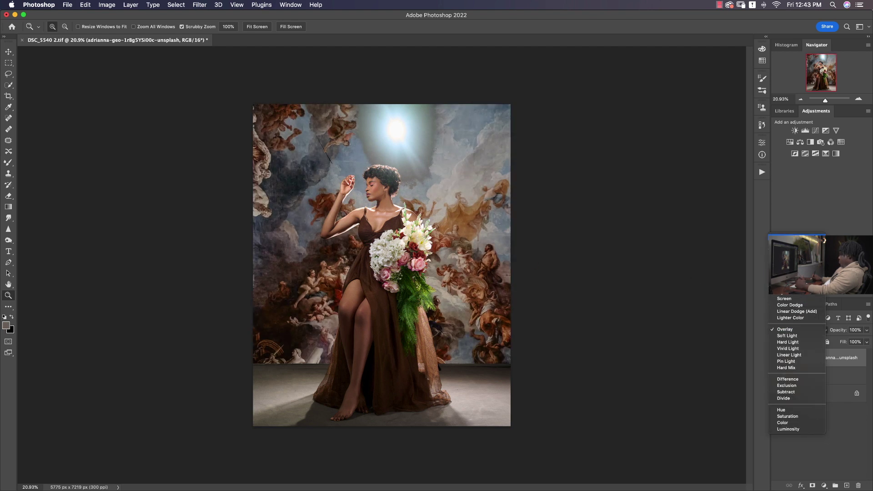
click(797, 299)
click(796, 330)
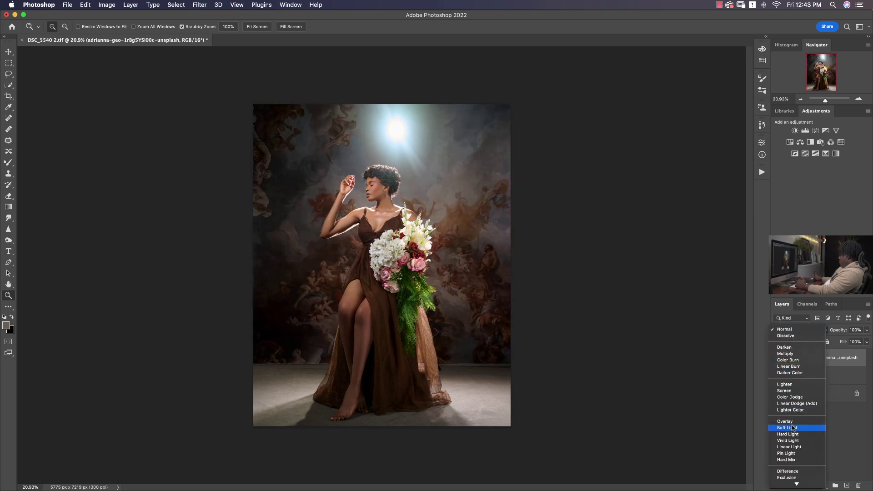
click(795, 422)
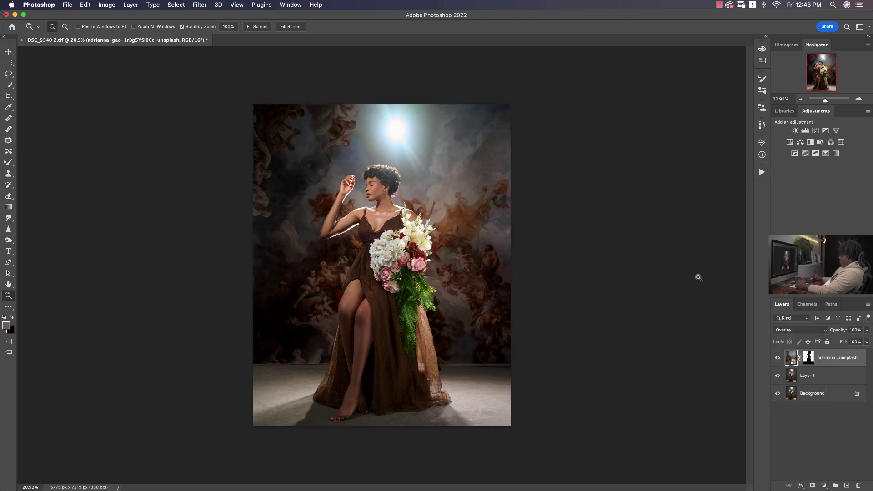
Step: Lower the ceiling painting layer's opacity to 48% and compare the image with and without the layer
drag(844, 333, 827, 334)
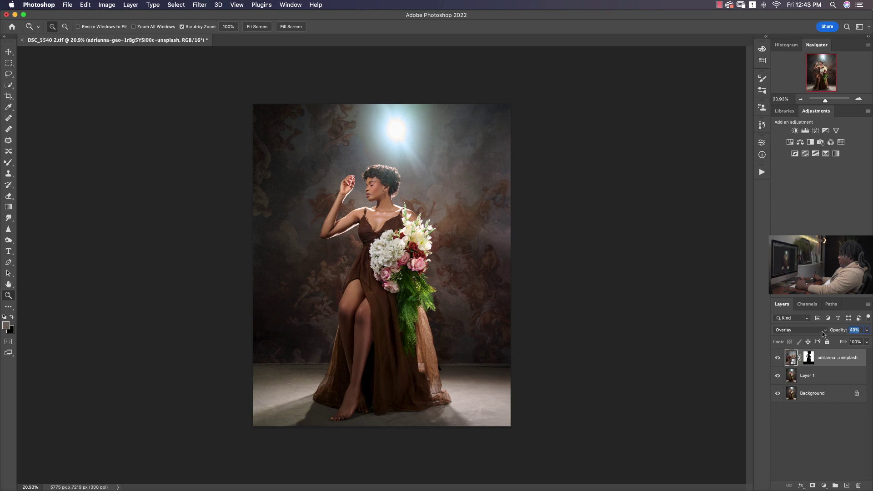
drag(823, 334, 822, 335)
click(777, 360)
click(778, 359)
click(777, 360)
click(777, 360)
Step: Select the ceiling painting layer's mask and set up the Brush tool with 100% opacity and 100% flow
drag(359, 282, 409, 263)
scroll(409, 262, up, 2)
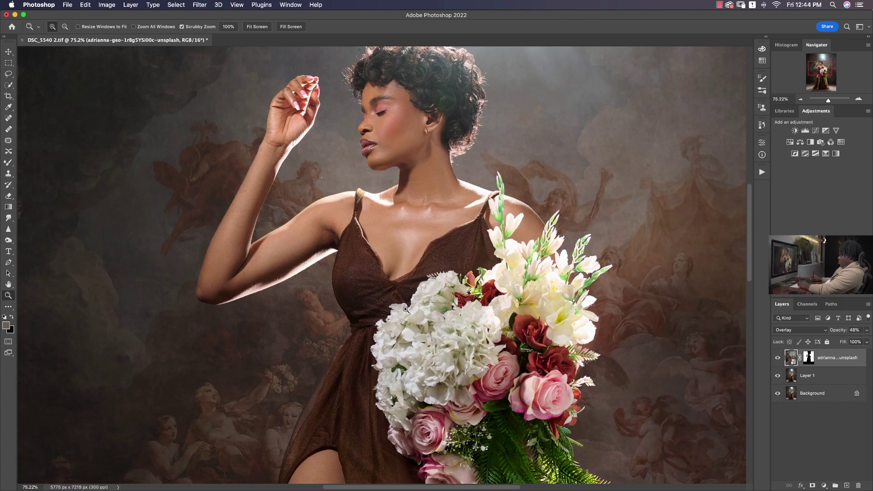
click(808, 356)
key(b)
right_click(8, 162)
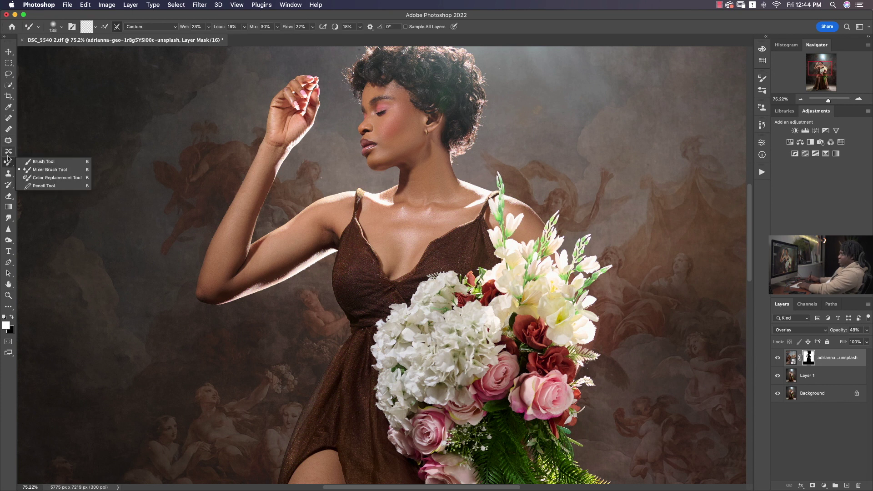
click(41, 161)
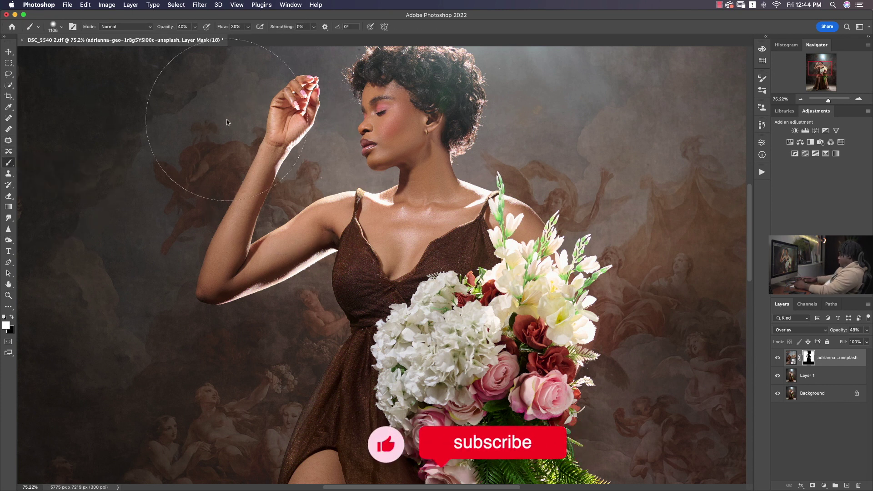
key(0)
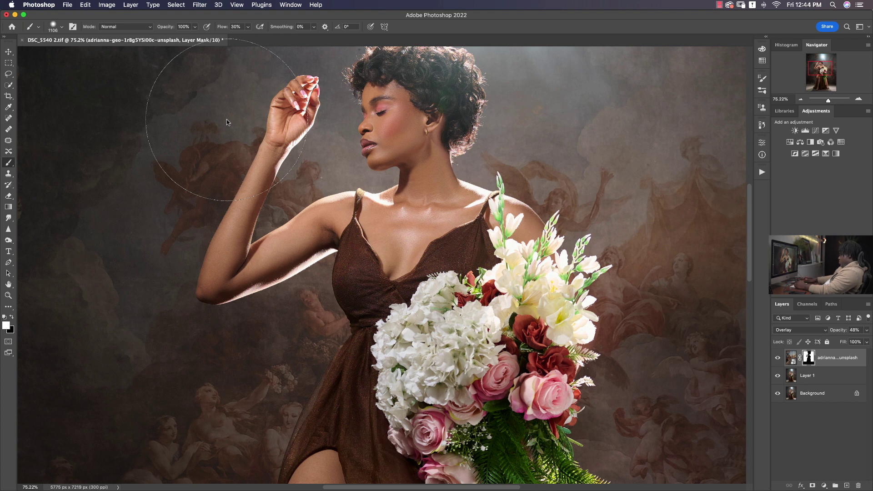
key(shift+0)
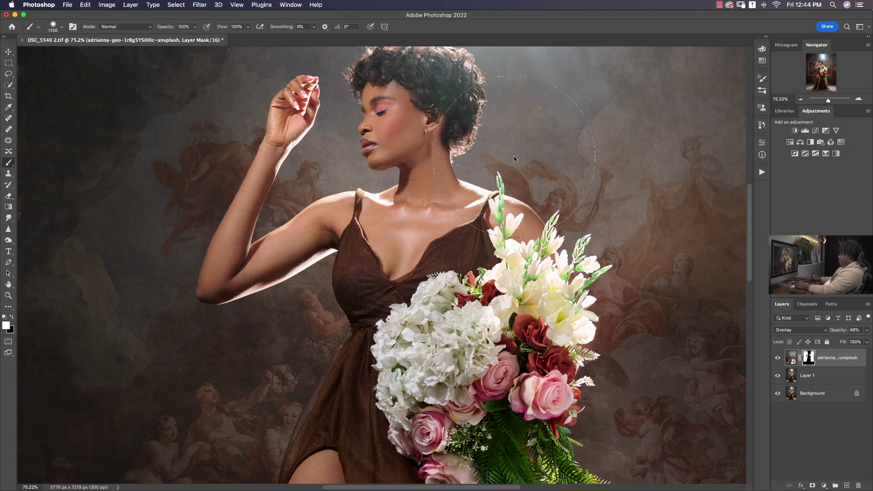
Step: Try painting black on the mask to hide the texture beside the woman's shoulder, and undo the stroke
drag(513, 155, 369, 150)
drag(463, 212, 444, 213)
key(x)
mouse_move(535, 188)
mouse_down()
mouse_move(626, 159)
mouse_move(669, 182)
mouse_up()
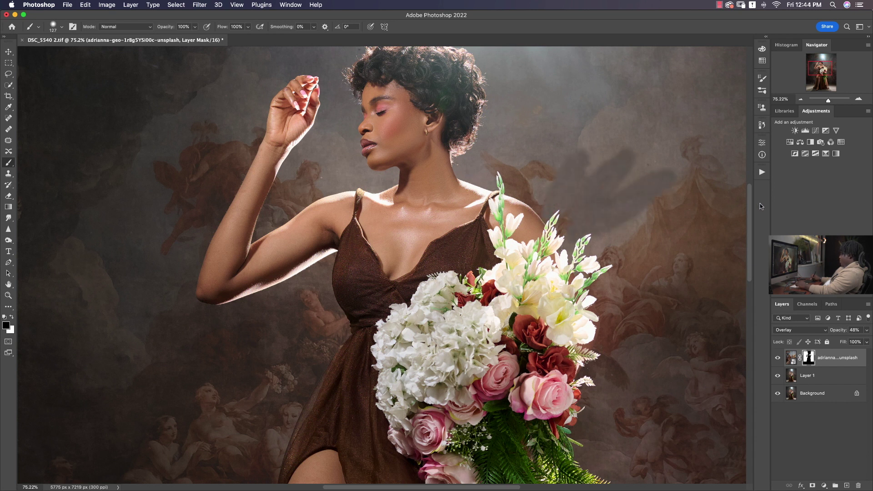
key(super+z)
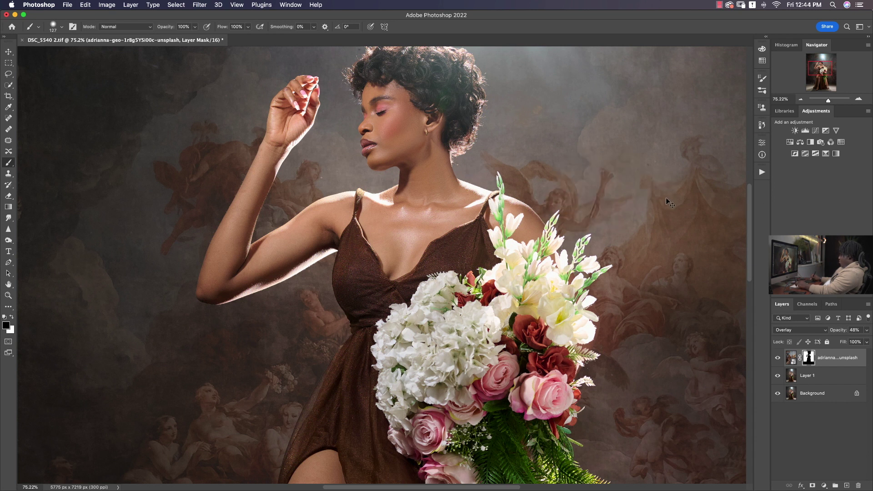
Step: Brush the ceiling painting's mask beside the bright light at 36% opacity to soften the texture's transition around the glow
drag(462, 146, 470, 331)
drag(447, 190, 473, 193)
drag(422, 183, 423, 187)
scroll(423, 187, up, 3)
scroll(423, 186, left, 3)
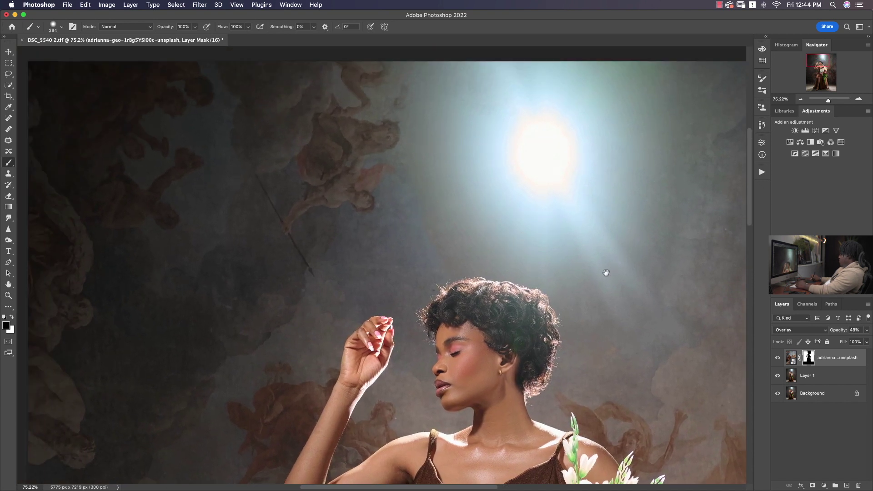
drag(396, 233, 437, 233)
drag(169, 27, 145, 27)
drag(385, 208, 396, 212)
key(x)
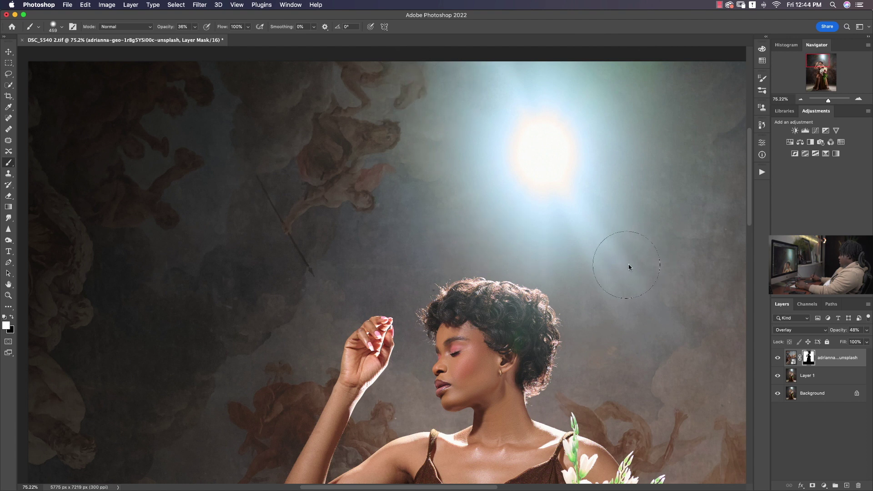
Step: Compare the whole textured portrait with the Background layer shown alone
key(z)
drag(612, 185, 532, 232)
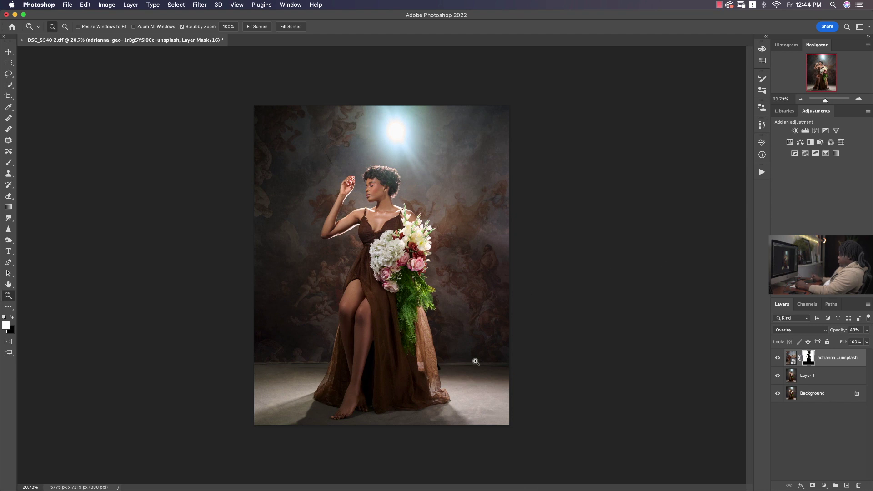
key(alt)
alt+click(778, 394)
alt+click(779, 394)
alt+click(778, 394)
alt+click(778, 394)
alt+click(779, 395)
alt+click(778, 395)
Step: Inspect the texture's edges around the dress, legs, sheer fabric and bouquet at high magnification
drag(421, 287, 503, 283)
drag(432, 342, 406, 171)
drag(450, 392, 445, 248)
drag(504, 286, 477, 300)
drag(524, 317, 509, 319)
drag(410, 272, 501, 370)
mouse_move(339, 152)
mouse_down()
mouse_move(382, 155)
mouse_move(266, 147)
mouse_move(238, 132)
mouse_up()
key(b)
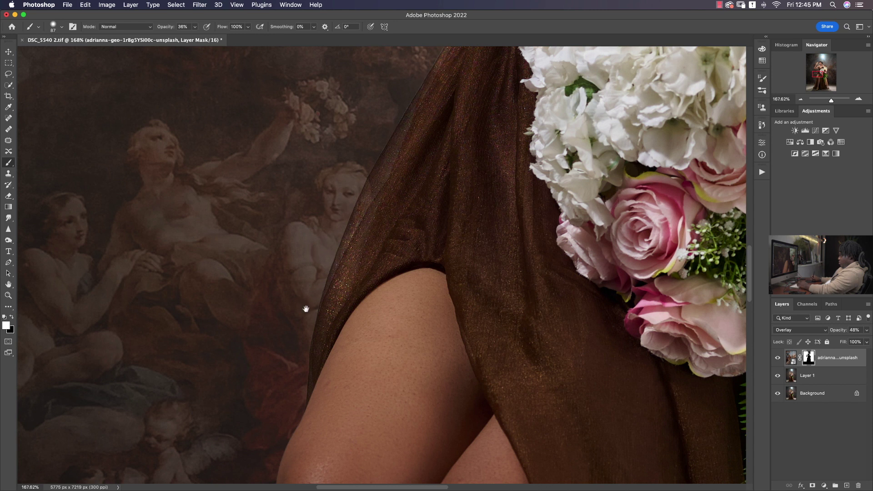
drag(312, 316, 290, 144)
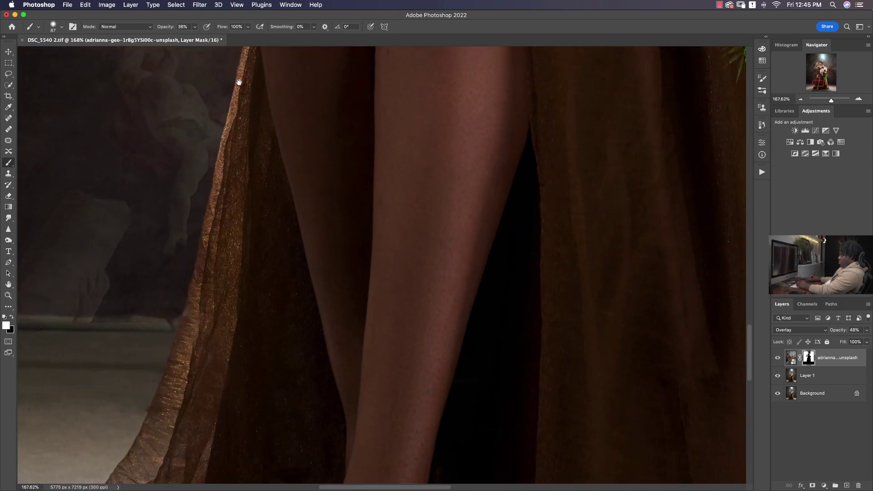
scroll(189, 247, right, 10)
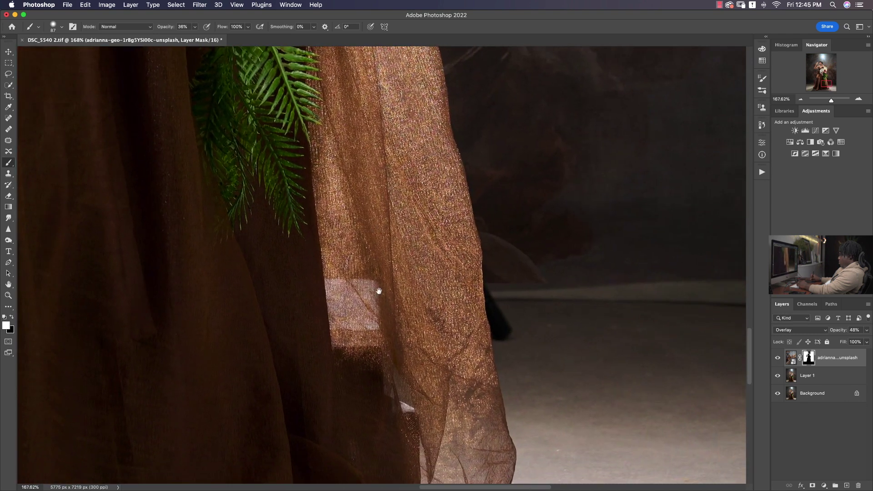
scroll(449, 245, up, 10)
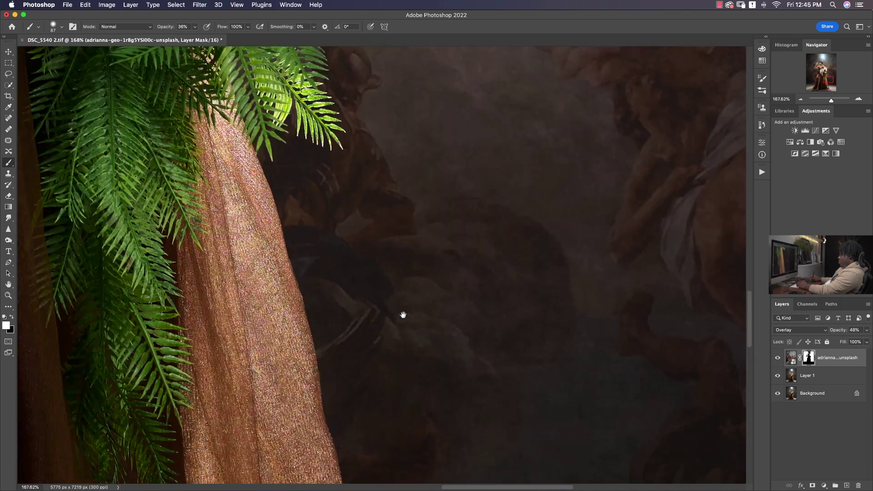
scroll(474, 346, up, 5)
scroll(442, 194, down, 10)
scroll(442, 194, down, 2)
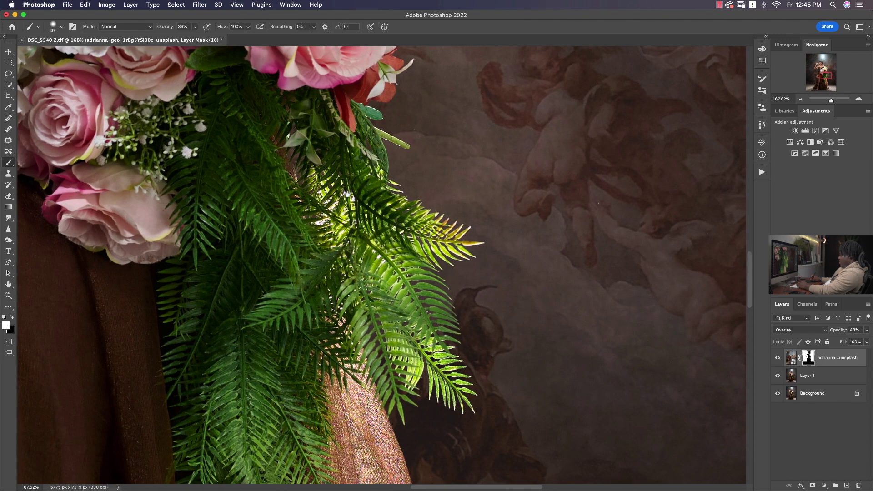
drag(308, 201, 419, 342)
mouse_move(238, 219)
mouse_down()
mouse_move(415, 190)
mouse_move(485, 273)
mouse_move(230, 189)
mouse_move(220, 174)
mouse_up()
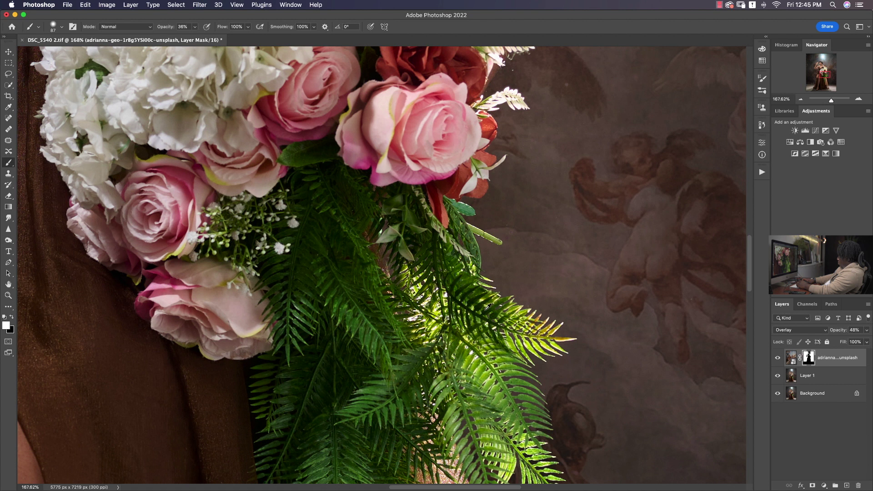
Step: Examine the whole portrait and compare the backdrop's lower edge near the floor with and without the ceiling painting
key(super+0)
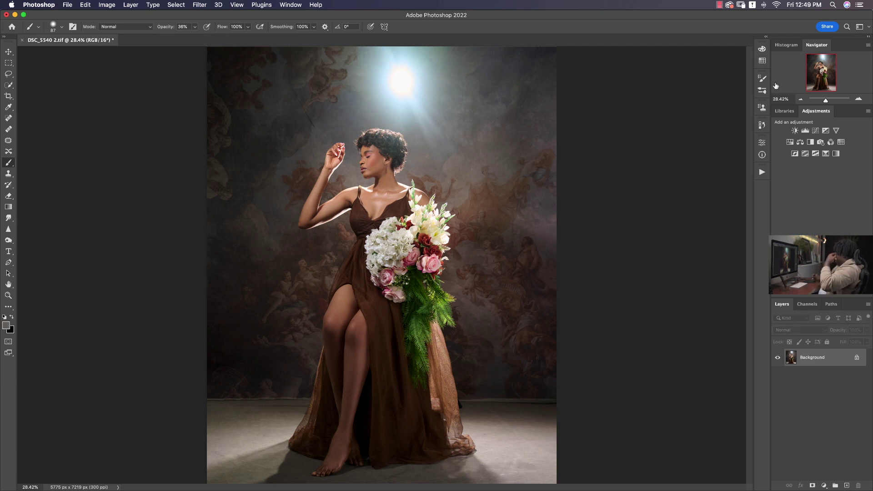
key(z)
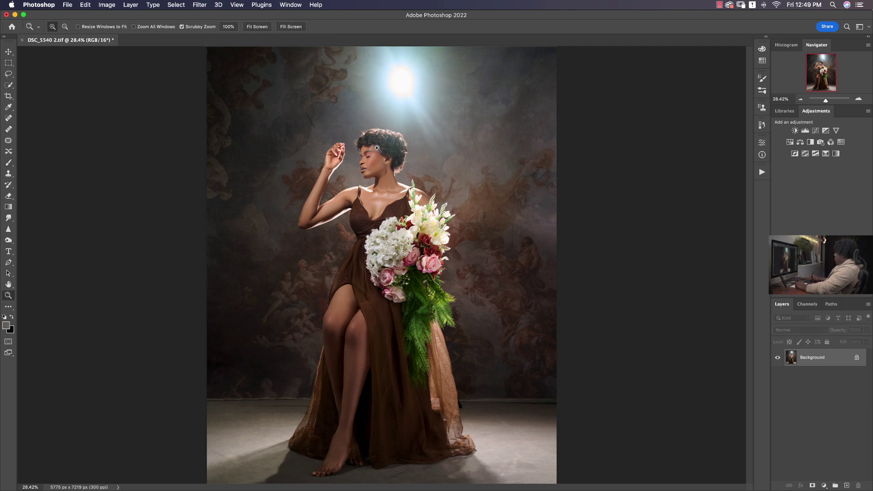
mouse_move(377, 144)
mouse_down()
mouse_move(401, 143)
mouse_move(318, 141)
mouse_move(365, 131)
mouse_up()
drag(429, 195, 401, 193)
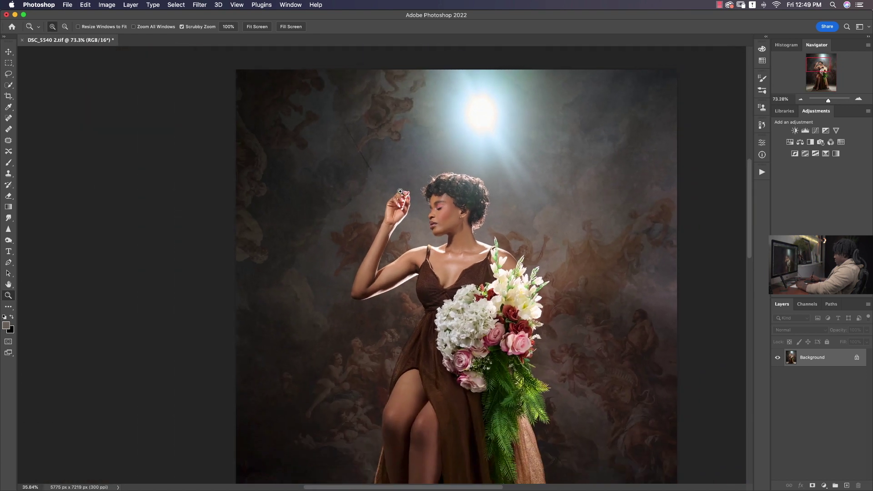
drag(461, 256, 415, 291)
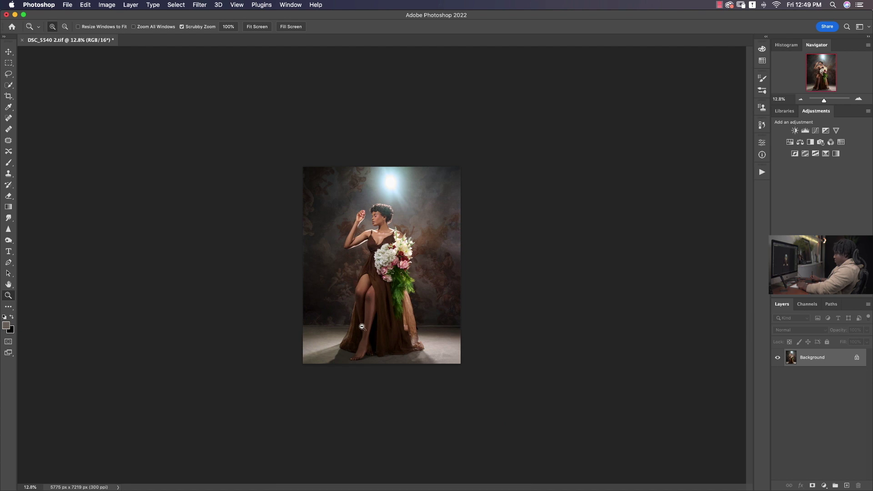
drag(370, 325, 392, 318)
drag(302, 335, 365, 306)
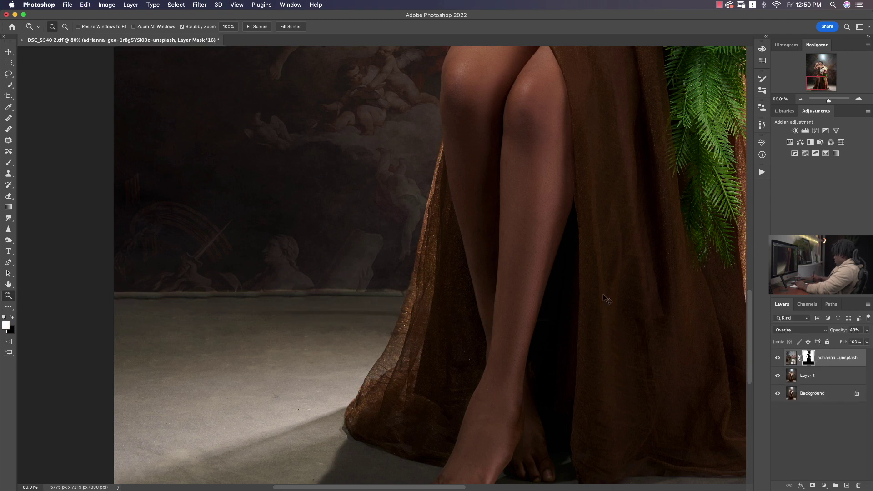
click(778, 358)
click(778, 359)
Step: Paint white at 100% opacity on the ceiling painting's mask along the backdrop's base to extend the texture to the floor line
mouse_move(173, 282)
mouse_down()
mouse_move(197, 279)
mouse_move(189, 275)
mouse_up()
key(b)
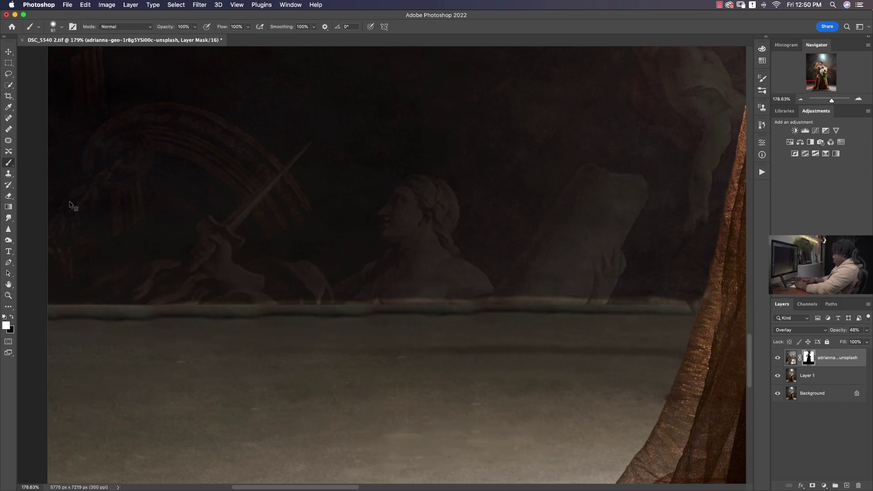
key(x)
mouse_move(147, 282)
mouse_down()
mouse_move(86, 291)
mouse_move(164, 276)
mouse_move(83, 285)
mouse_move(92, 311)
mouse_move(55, 310)
mouse_up()
key(x)
drag(181, 310, 530, 310)
drag(642, 308, 696, 307)
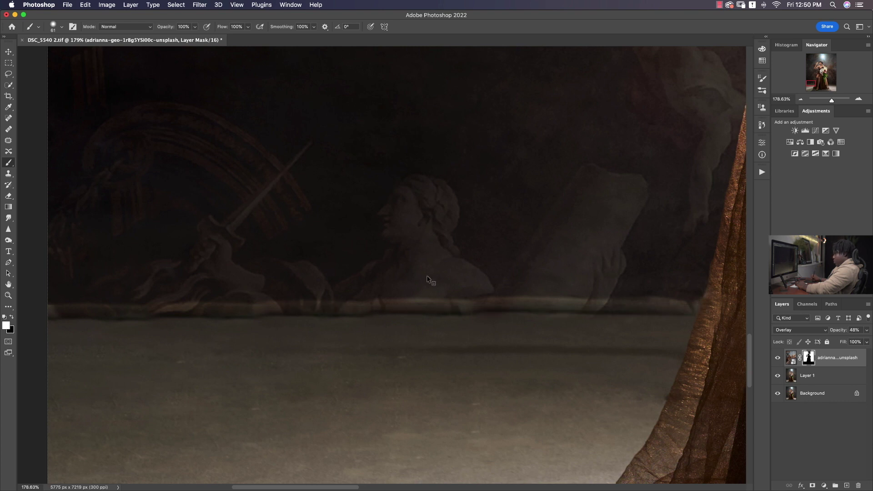
key(x)
key(x)
key(x)
key(x)
Step: Stamp all visible layers into a new top layer and patch the uneven floor area just below the backdrop
key(z)
drag(504, 259, 473, 318)
key(super+alt+shift+e)
drag(505, 342, 534, 334)
key(j)
mouse_move(469, 303)
mouse_down()
mouse_move(505, 322)
mouse_move(621, 316)
mouse_move(625, 309)
mouse_move(535, 336)
mouse_up()
key(super+d)
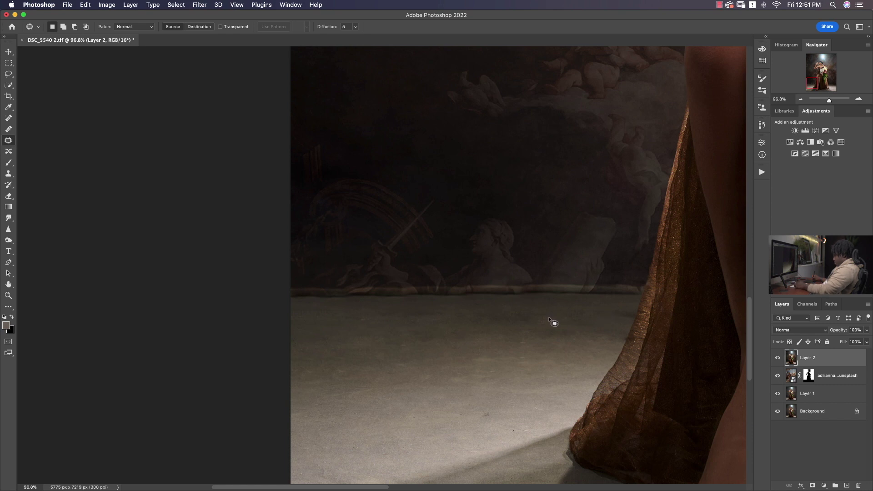
Step: Smooth the floor tones near the backdrop's base with the Clone Stamp at 30% opacity
key(s)
drag(519, 335, 513, 334)
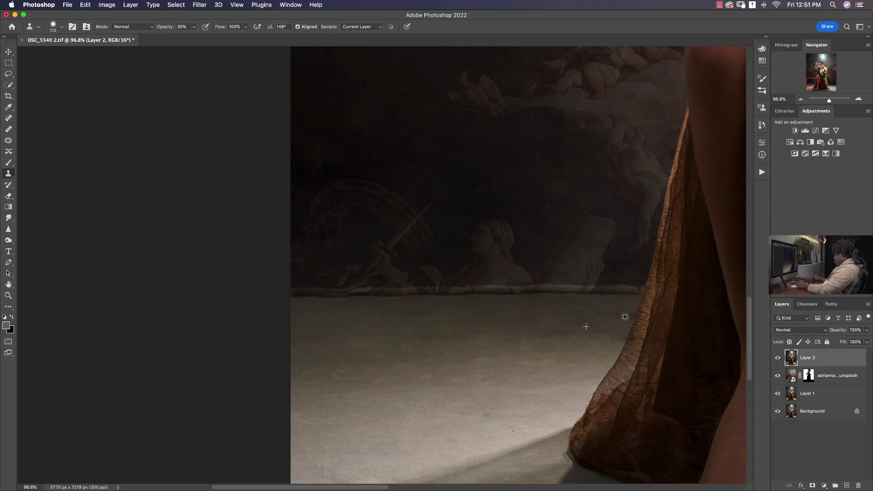
alt+click(451, 321)
Step: Compare the retouched image with the Background layer alone, and merge all visible layers into the Background
key(z)
drag(450, 299, 387, 301)
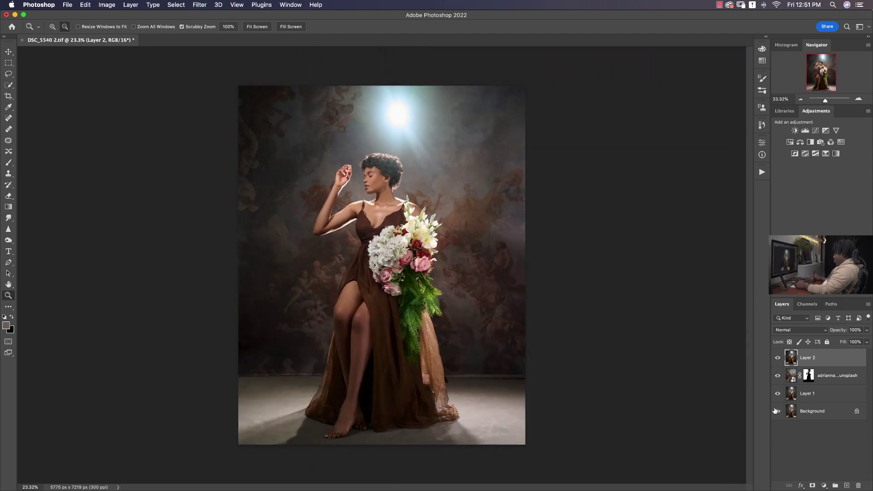
alt+click(777, 411)
alt+click(778, 411)
alt+click(777, 411)
alt+click(779, 411)
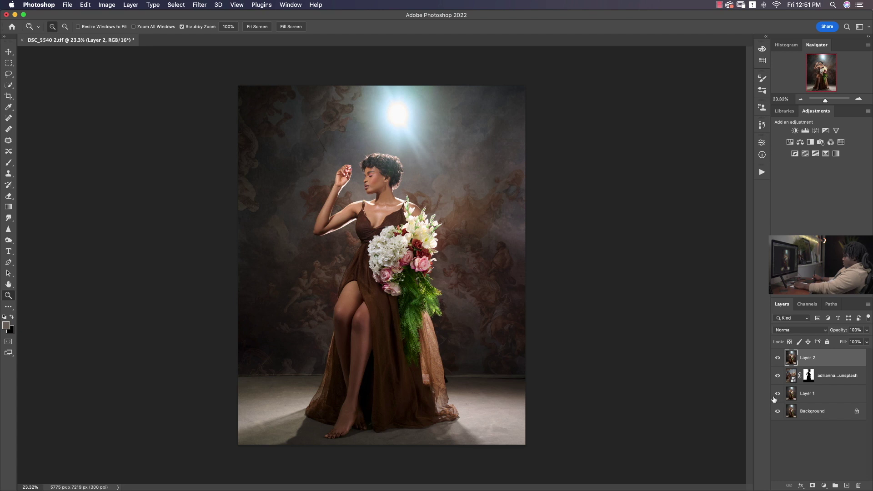
key(super+shift+e)
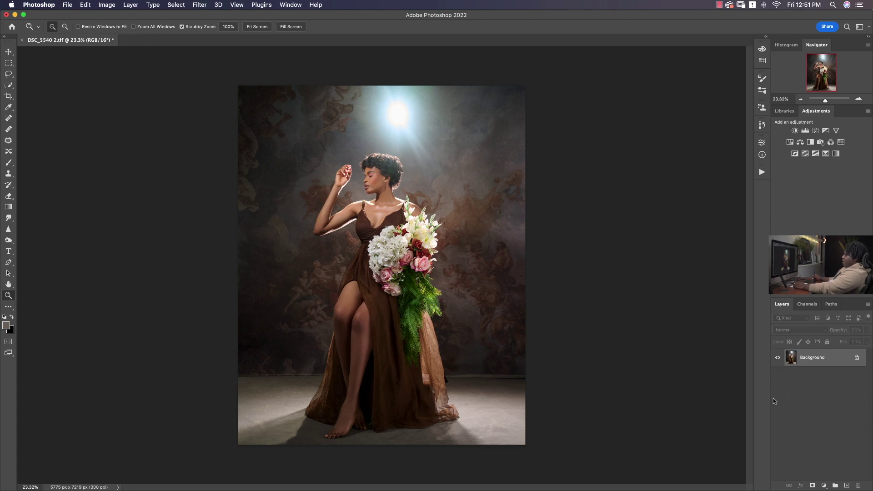
Step: Save the merged portrait and switch to Capture One
key(super+s)
key(super+Tab)
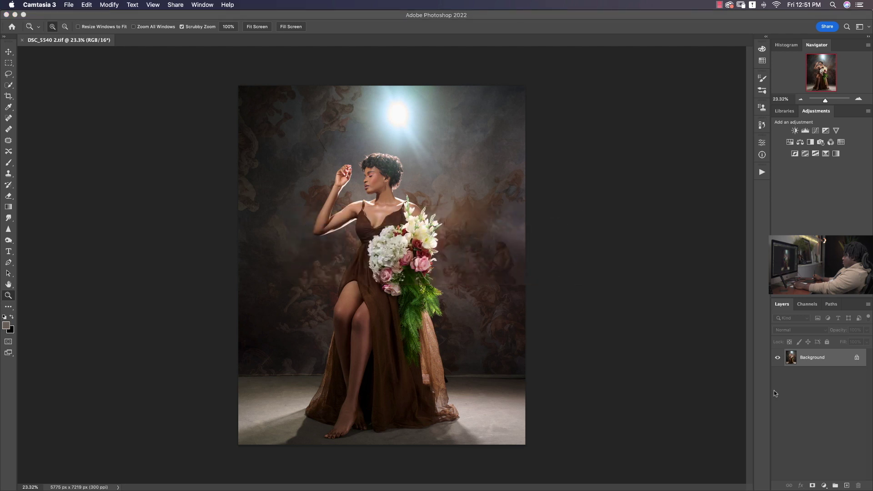
key(super+Tab)
key(super+Tab)
key(super+Tab)
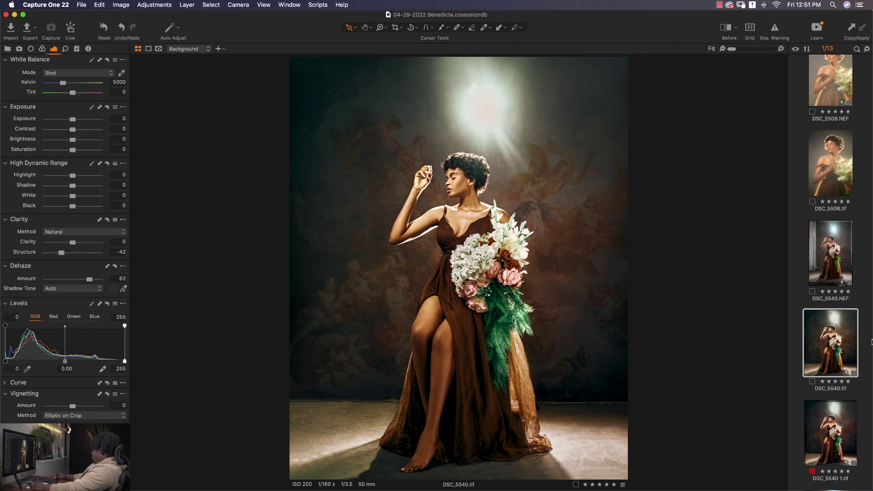
Step: Display the unedited DSC_5540.NEF and sort the session's thumbnails by date
scroll(835, 255, down, 5)
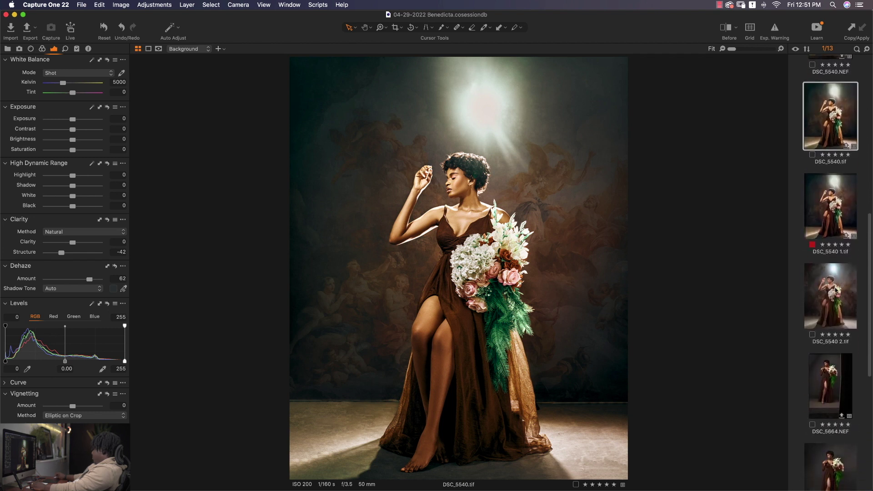
scroll(835, 282, up, 4)
click(835, 182)
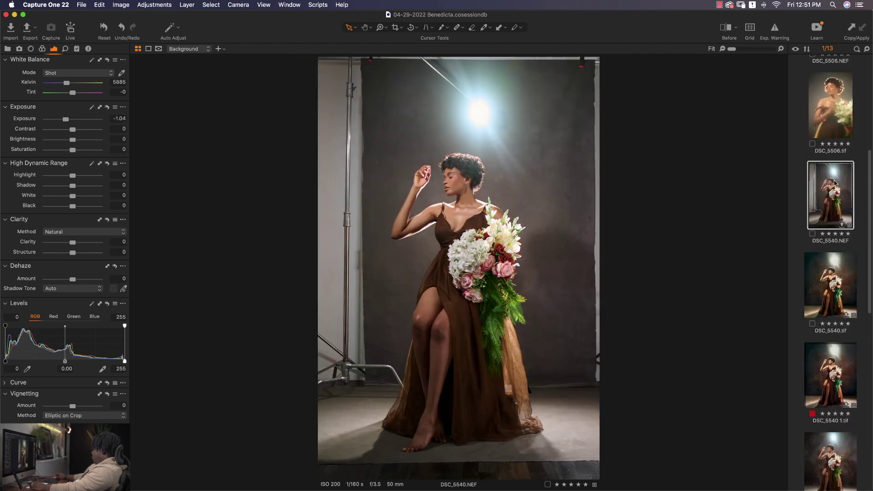
click(807, 48)
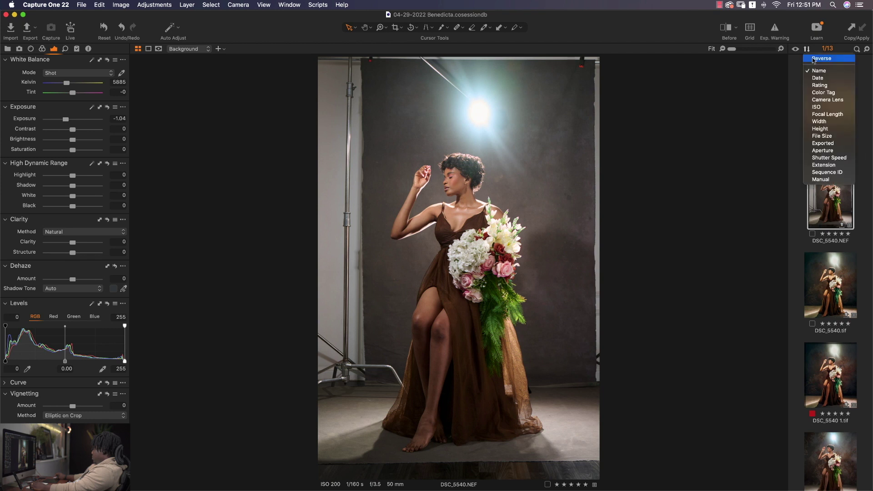
click(820, 76)
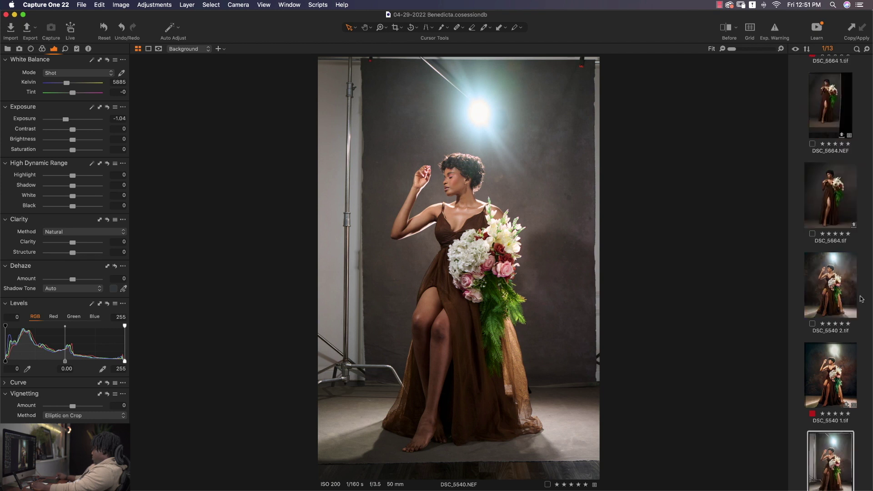
Step: Compare the retouched DSC_5540 2.tif with the original DSC_5540.NEF and the graded DSC_5540 1.tif
scroll(860, 299, down, 5)
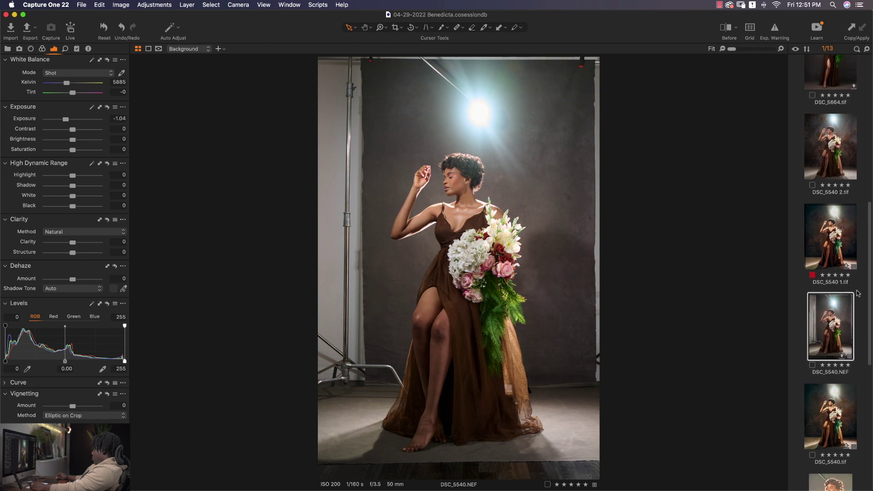
scroll(859, 293, up, 4)
click(832, 263)
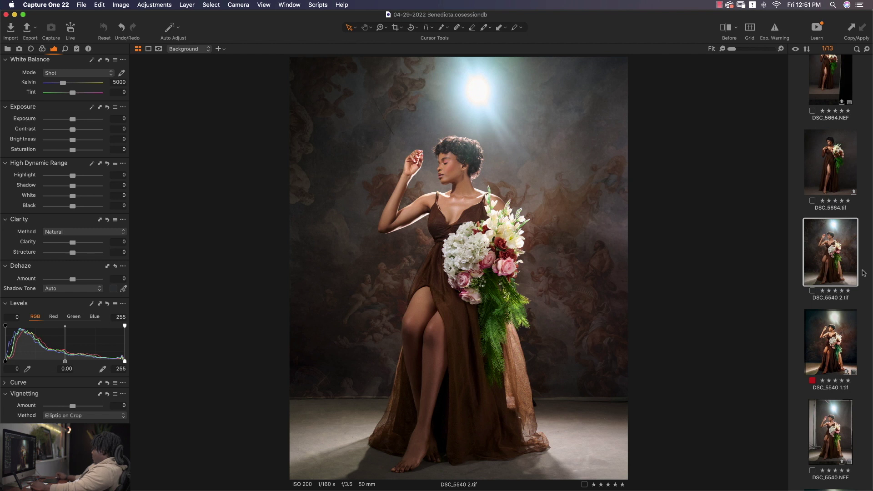
scroll(864, 273, down, 6)
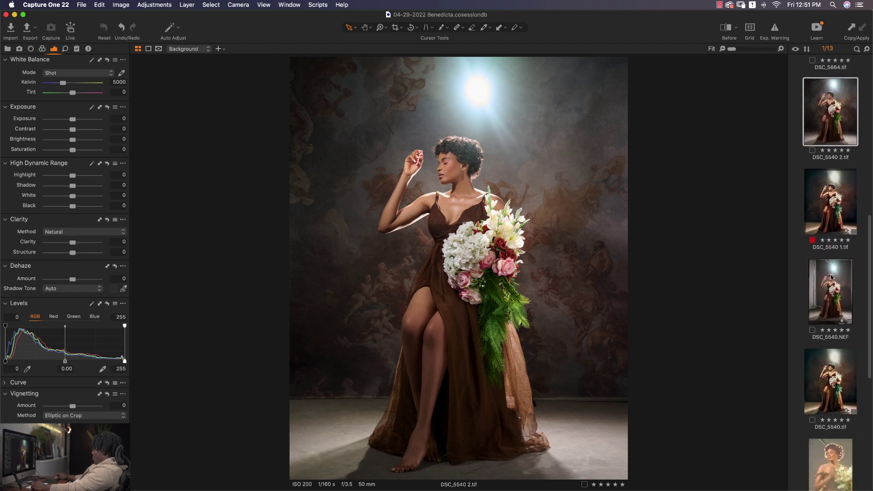
click(831, 276)
click(824, 114)
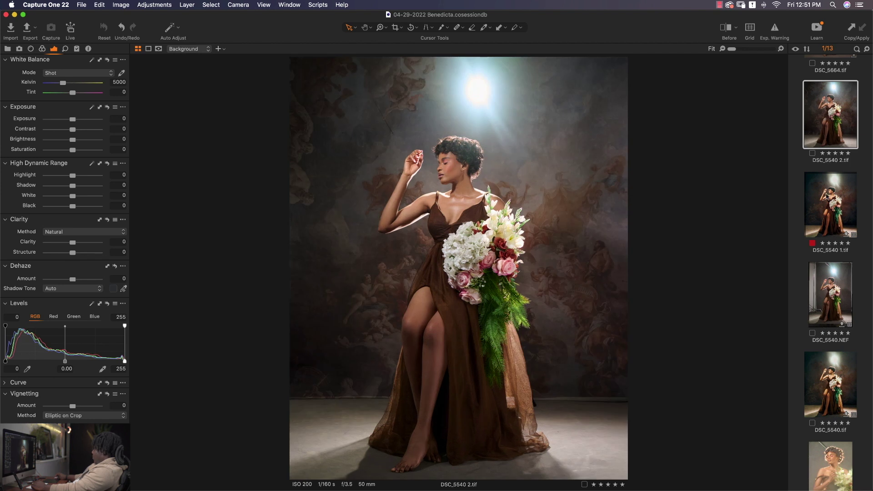
key(Down)
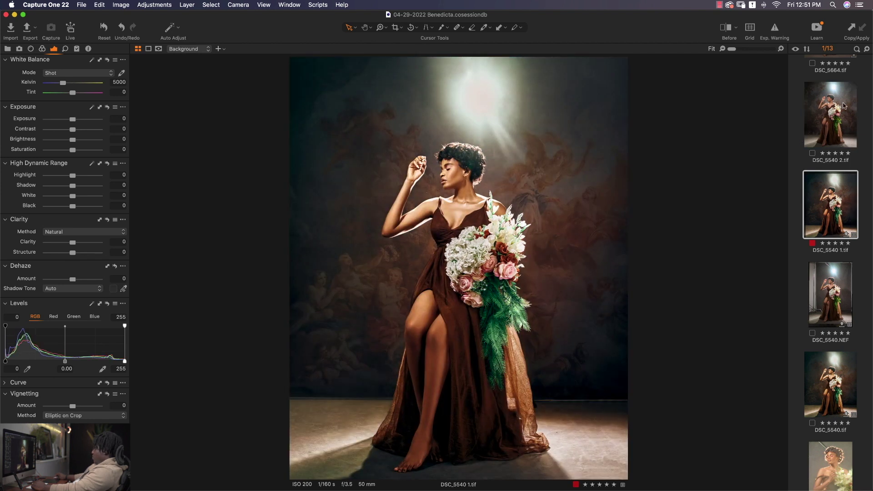
click(843, 104)
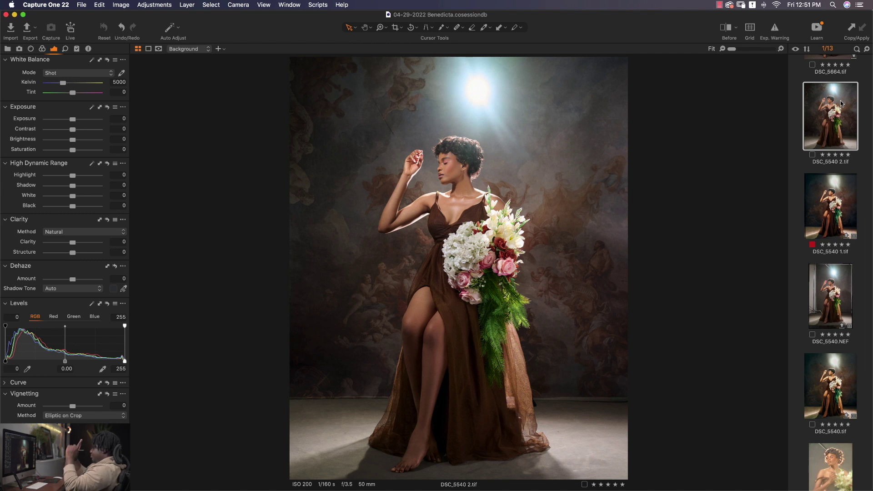
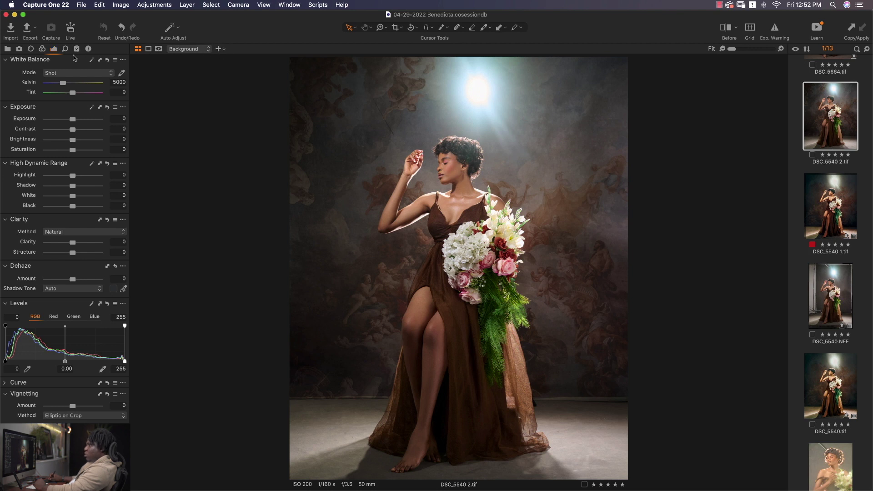
Step: Add a new adjustment layer to DSC_5540 2.tif and name it Grade
click(77, 49)
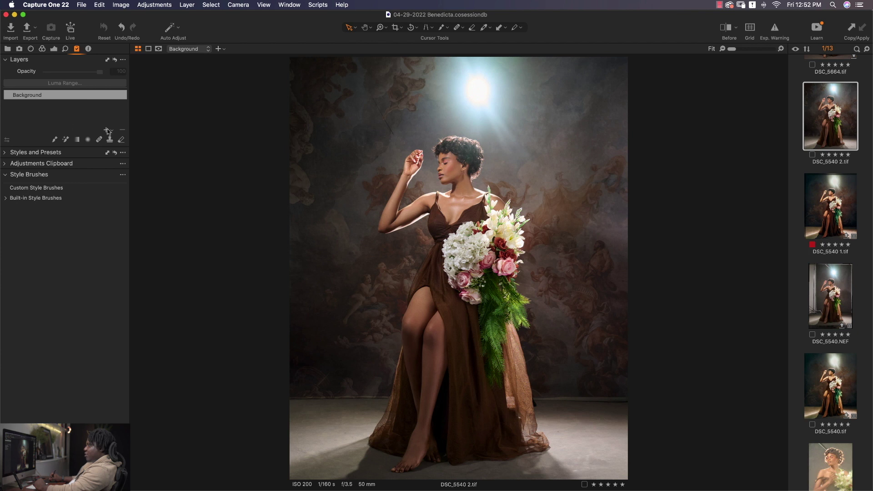
click(106, 131)
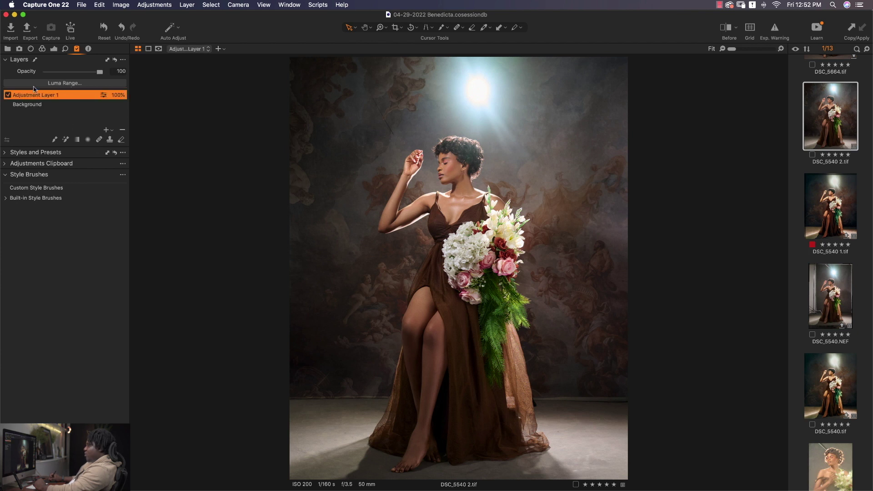
double_click(46, 95)
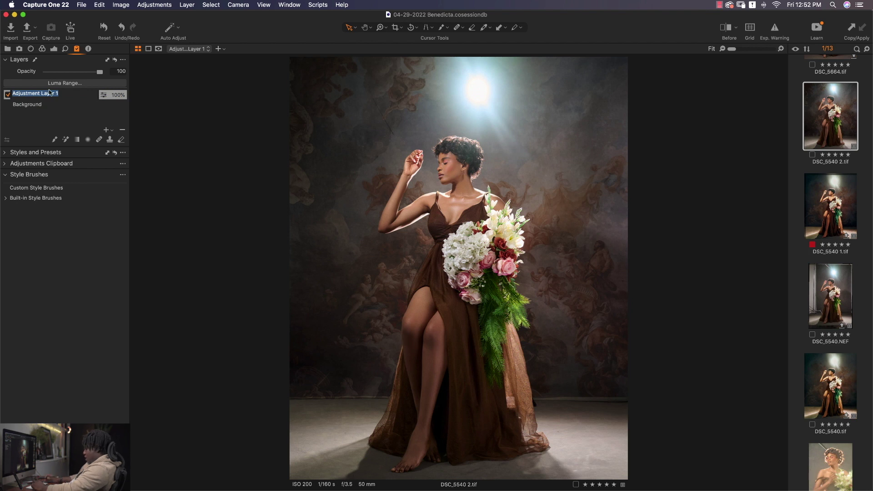
text(Grade)
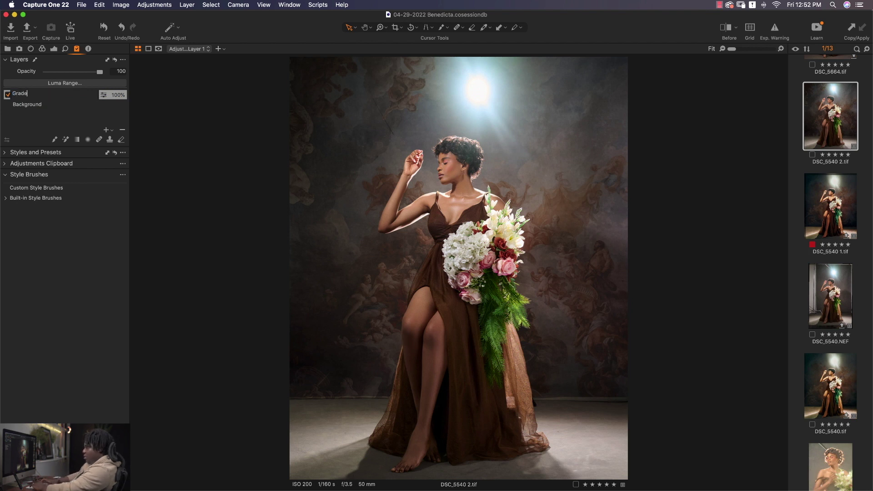
key(Return)
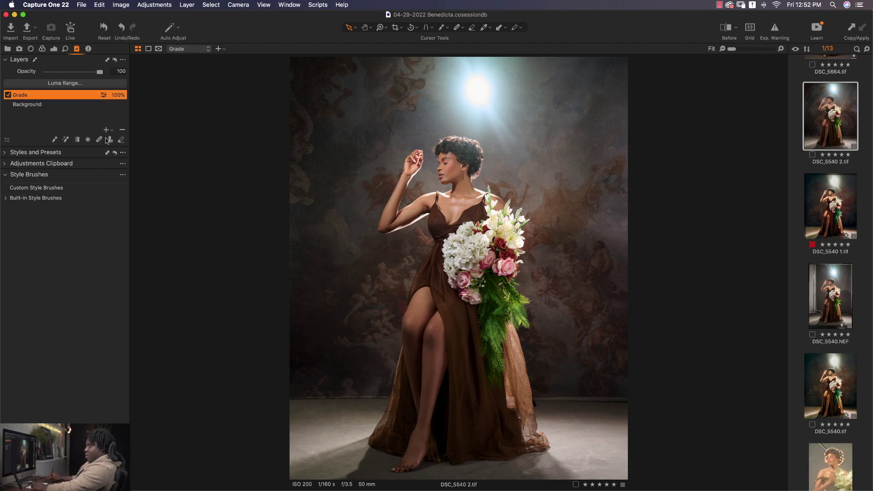
Step: Fill the Grade layer's mask across the whole image and check its coverage with the mask overlay
right_click(48, 96)
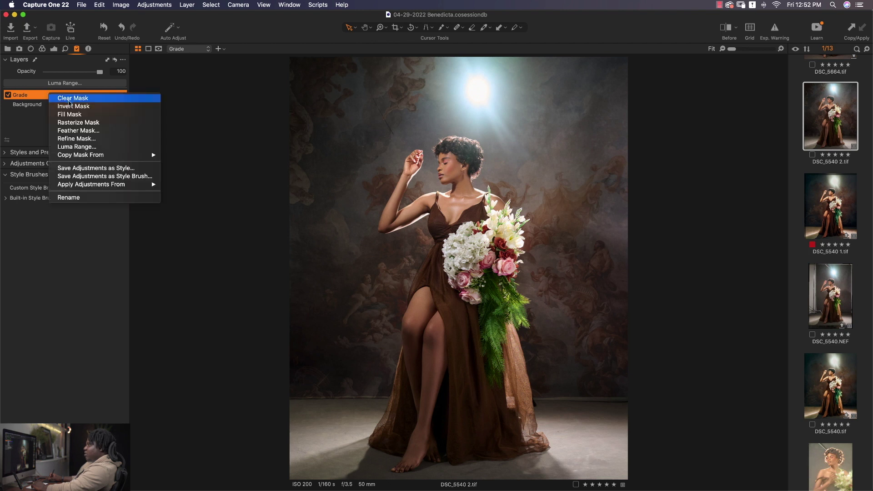
click(75, 115)
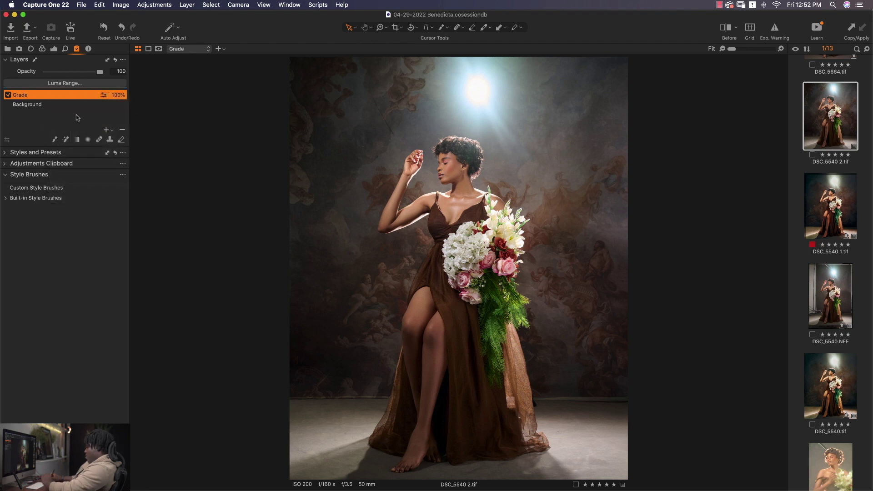
key(m)
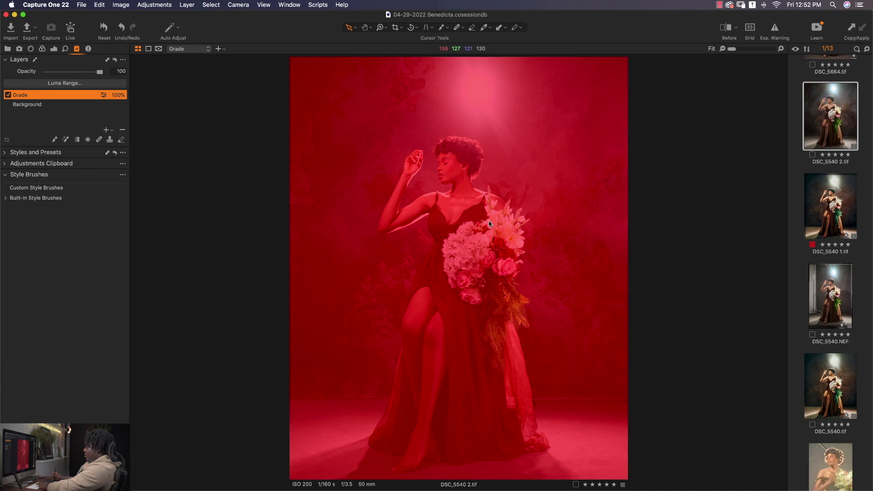
key(shift+super+m)
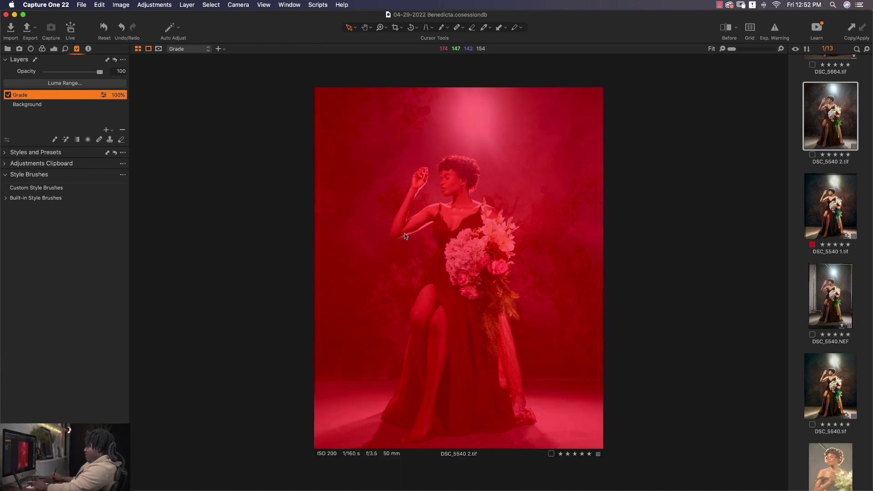
key(m)
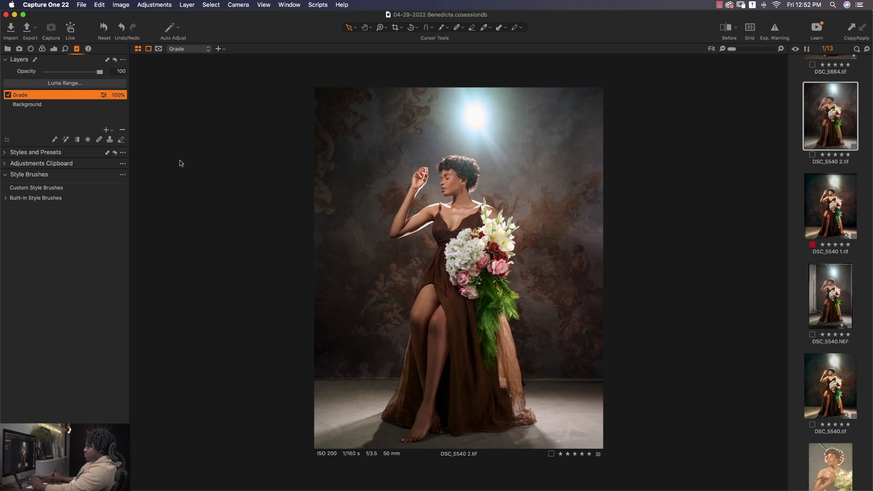
Step: Apply the built-in Spring style SPR-02 to the Grade layer
click(43, 49)
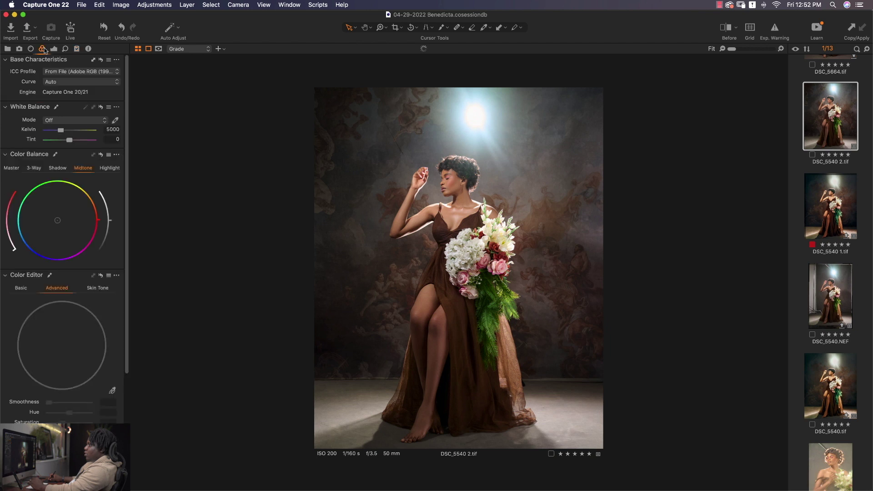
click(76, 49)
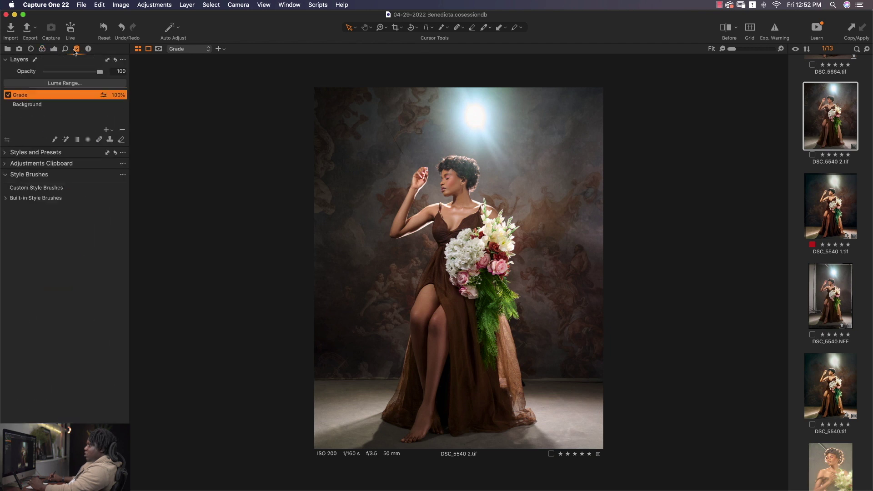
right_click(52, 96)
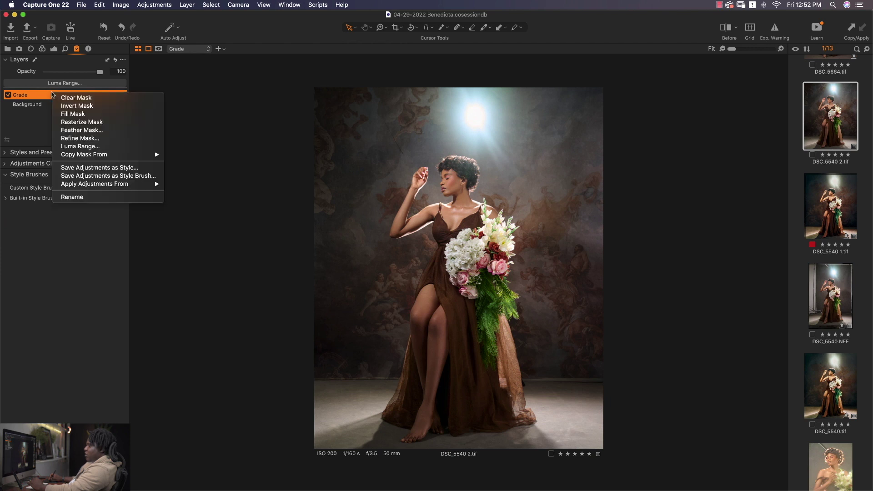
mouse_move(143, 189)
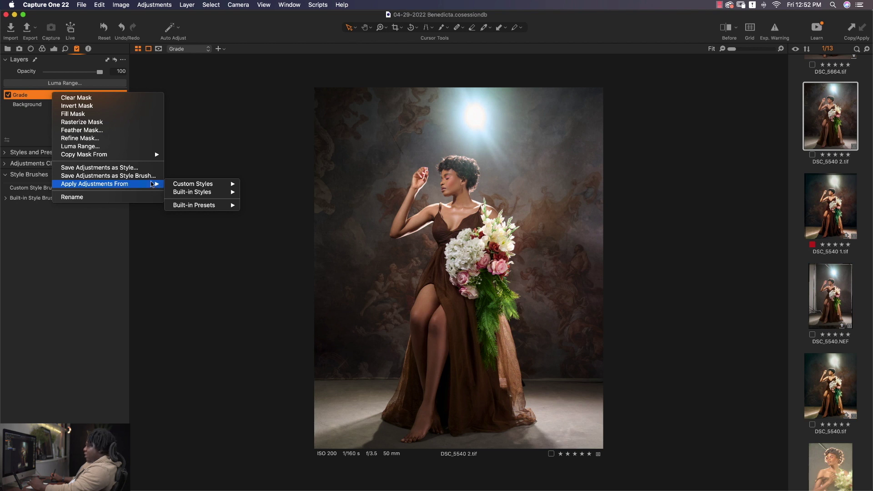
mouse_move(217, 194)
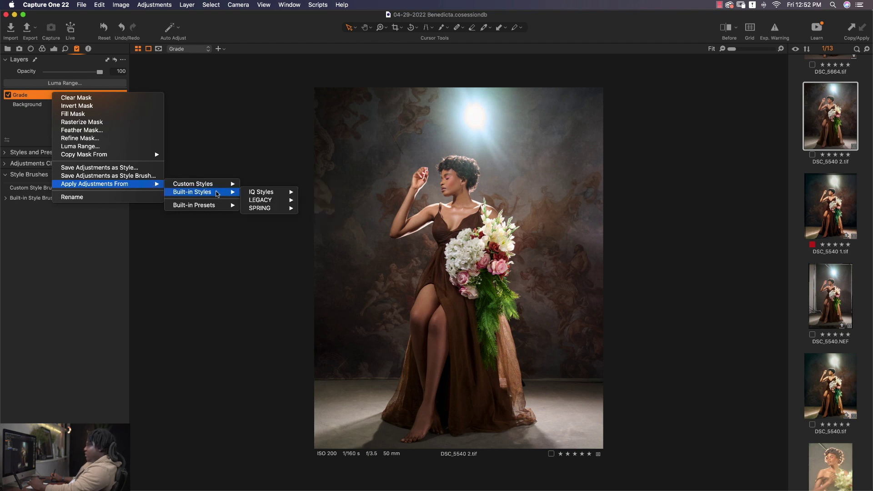
mouse_move(285, 208)
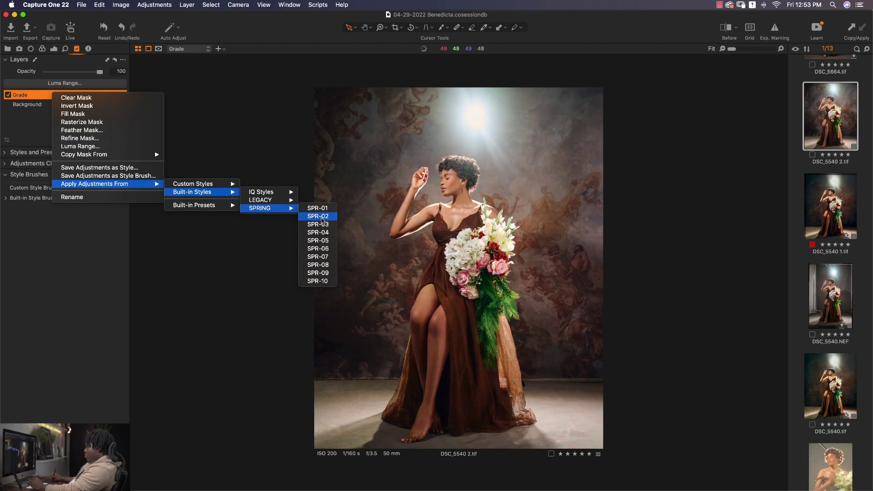
click(321, 217)
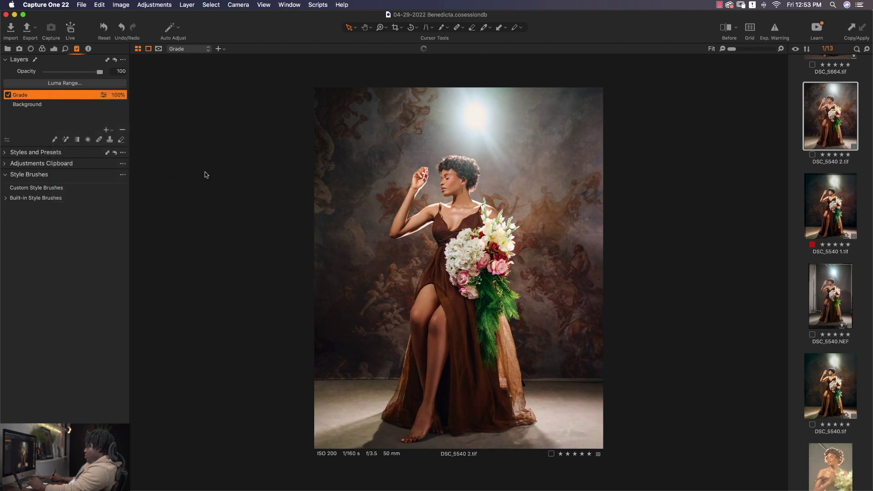
Step: On the Grade layer, set the Levels shadow point to 7, Saturation to 10 and Dehaze to 45
click(54, 49)
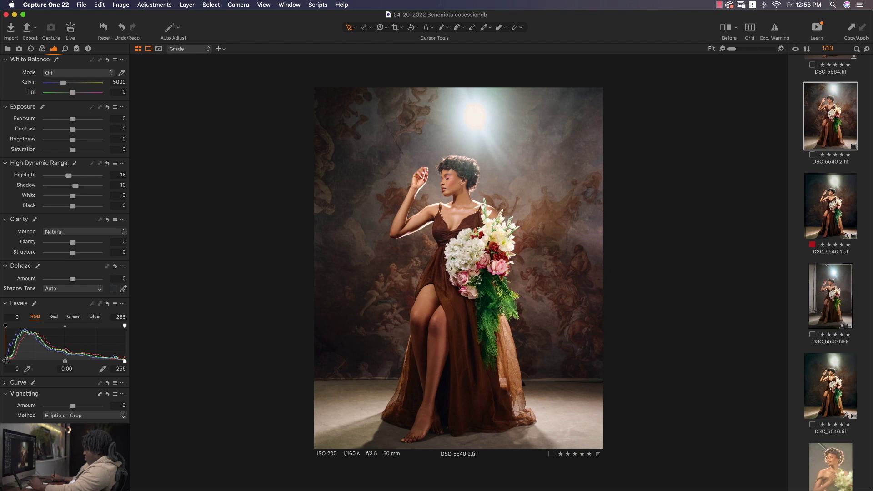
drag(6, 362, 9, 362)
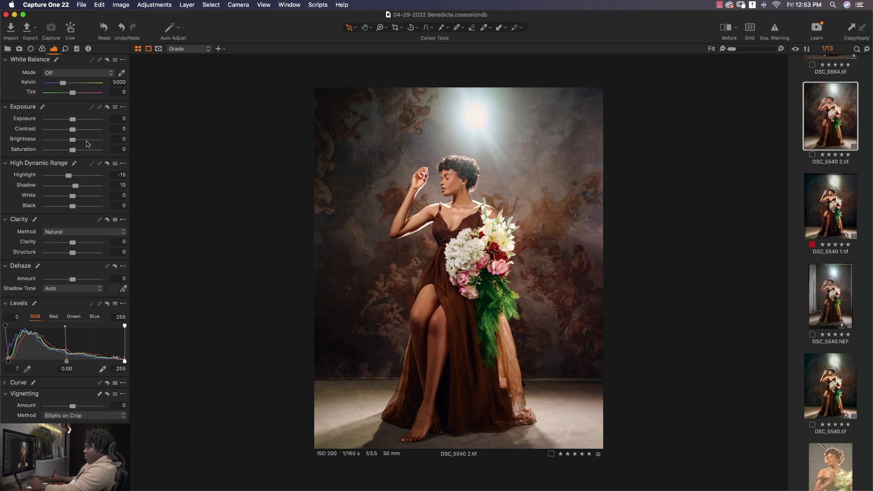
drag(73, 150, 77, 152)
drag(72, 279, 85, 282)
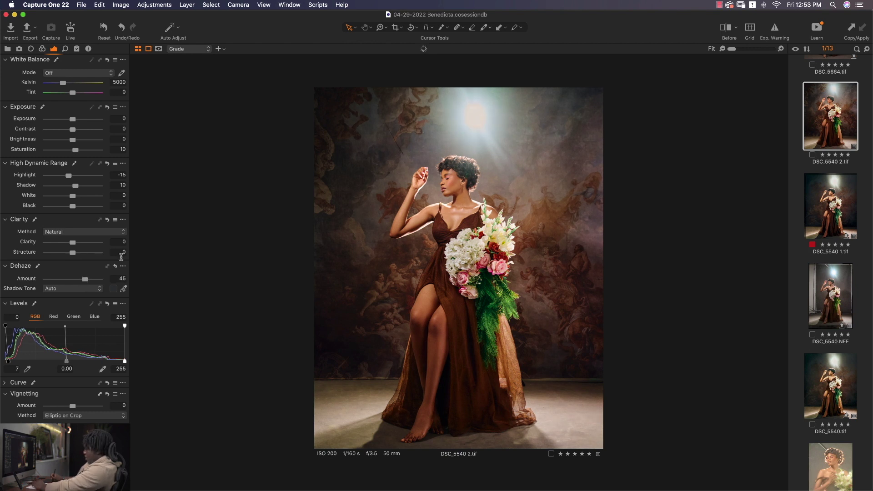
Step: Compare the portrait before and after the Grade layer's adjustments
key(y)
key(y)
key(y)
key(y)
key(y)
key(y)
key(y)
key(y)
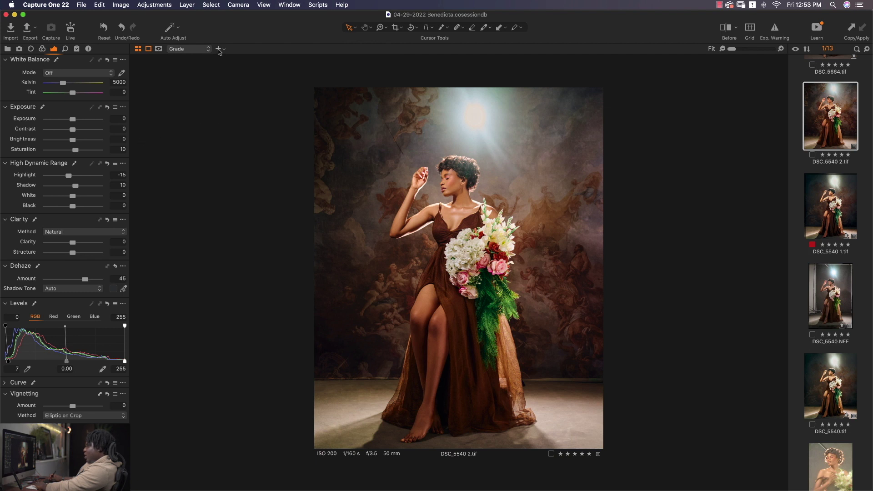
key(y)
key(y)
Step: Add a new filled layer above Grade and hide its mask overlay
click(219, 49)
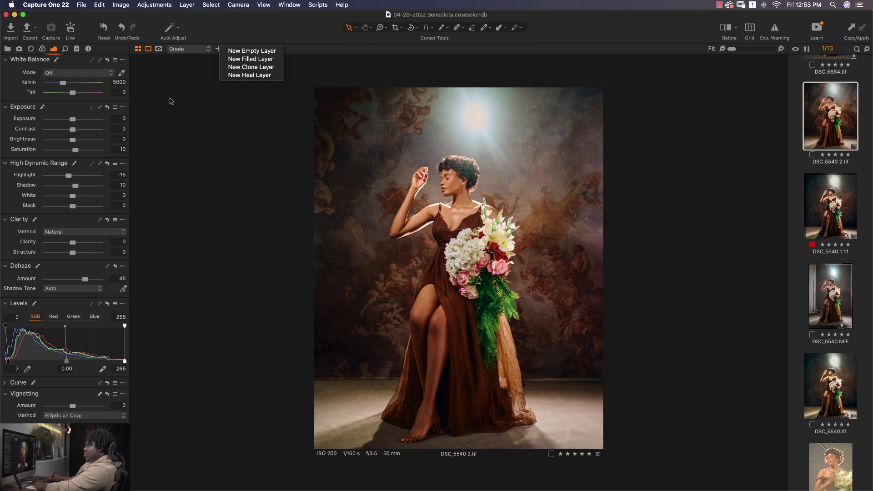
click(192, 86)
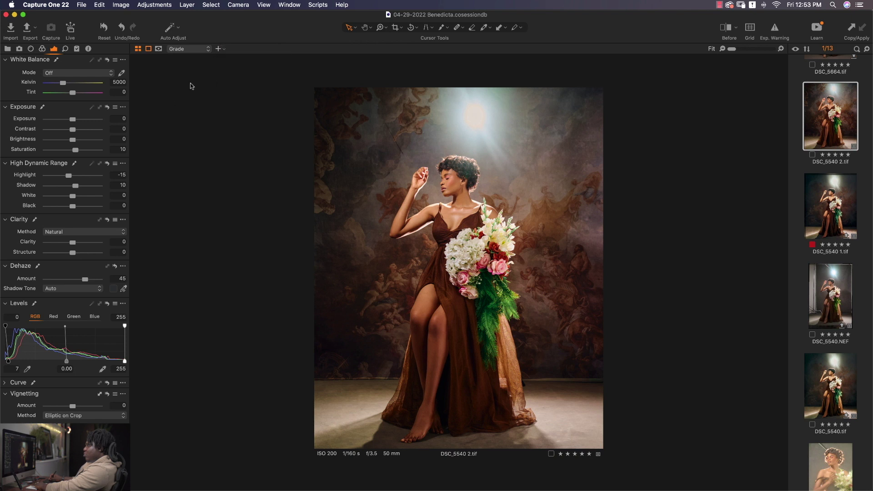
click(219, 49)
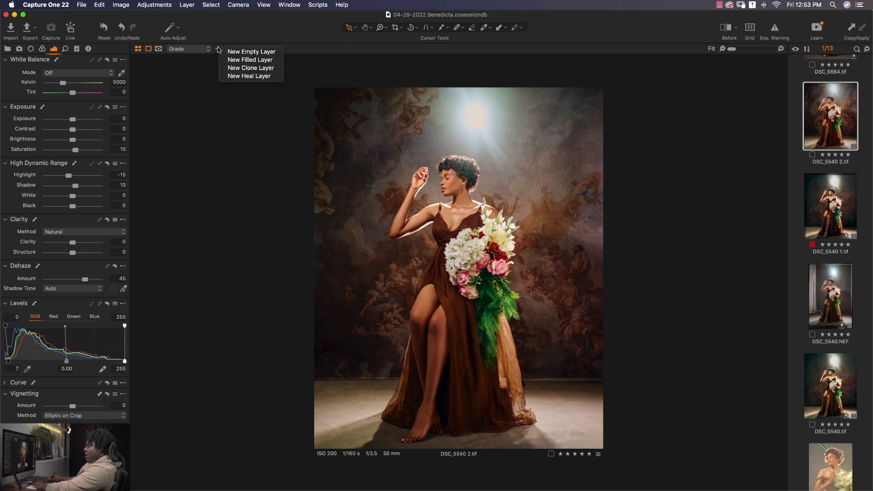
click(234, 60)
click(77, 49)
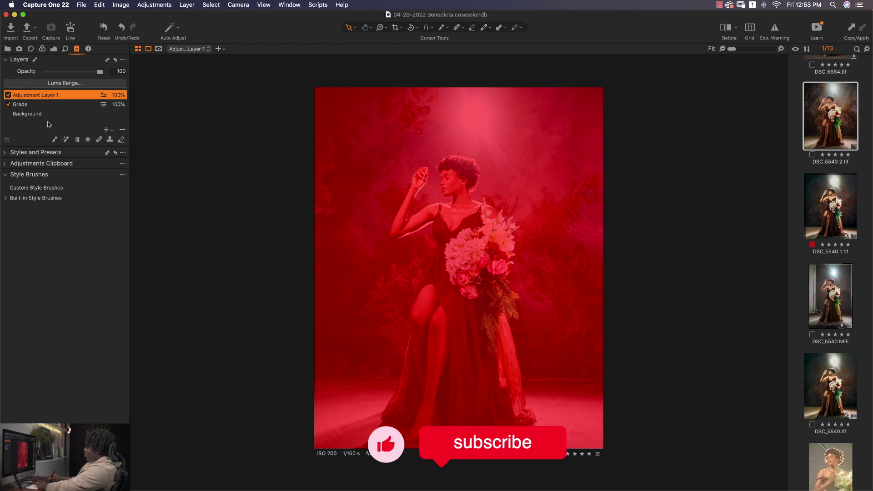
key(m)
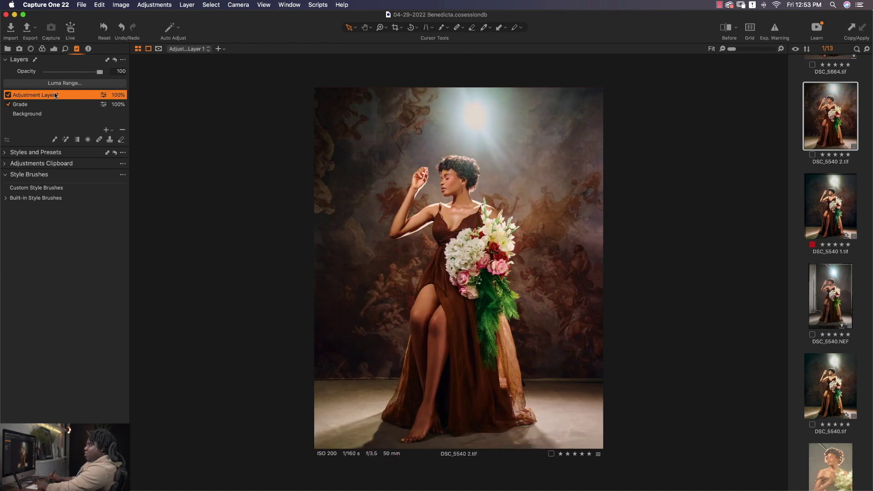
Step: Apply the built-in Spring style SPR-07 to the new filled layer and set the layer's opacity to 42
right_click(53, 93)
mouse_move(150, 185)
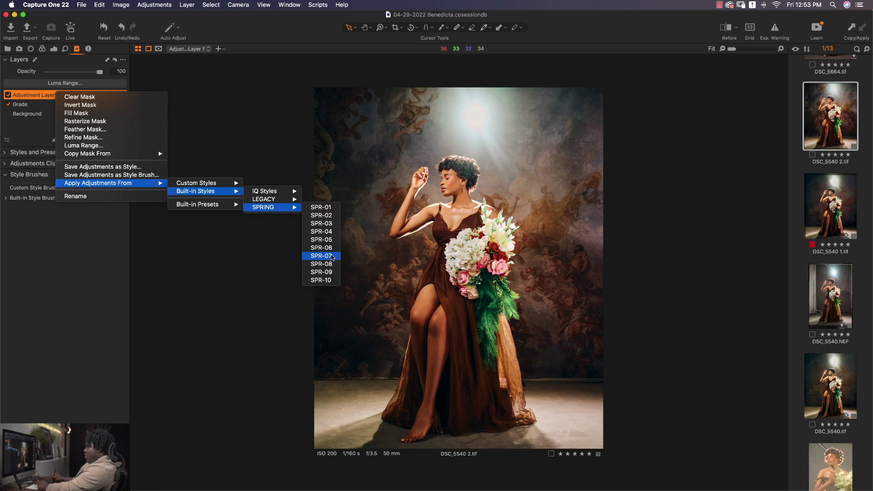
click(332, 256)
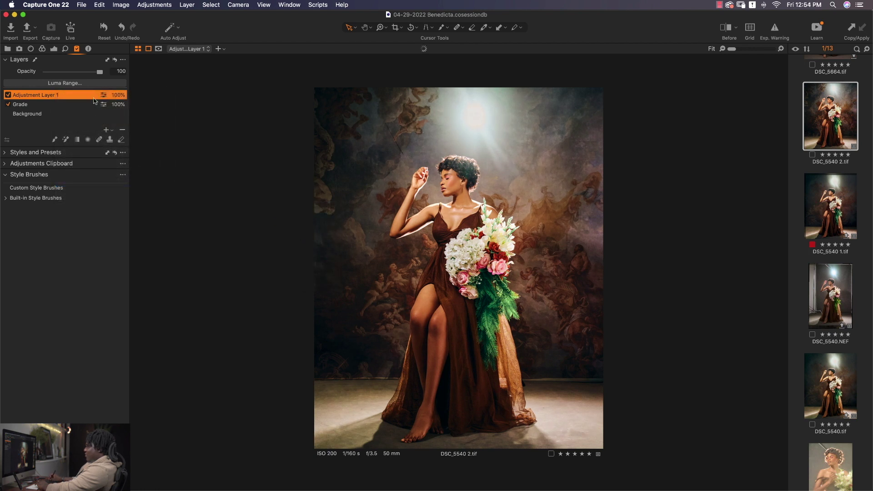
click(55, 50)
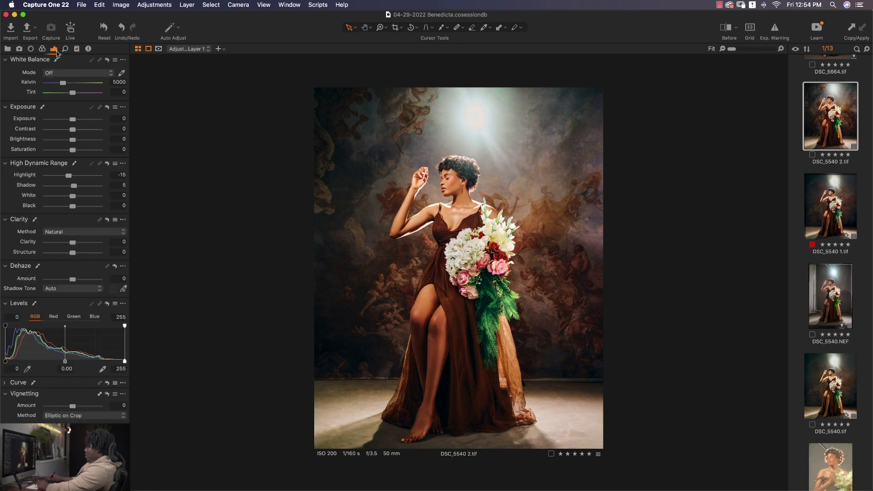
click(42, 49)
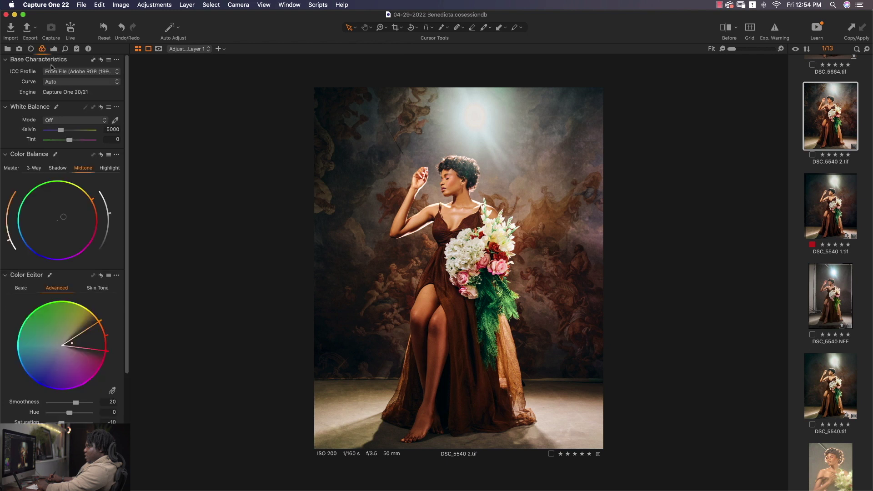
click(76, 50)
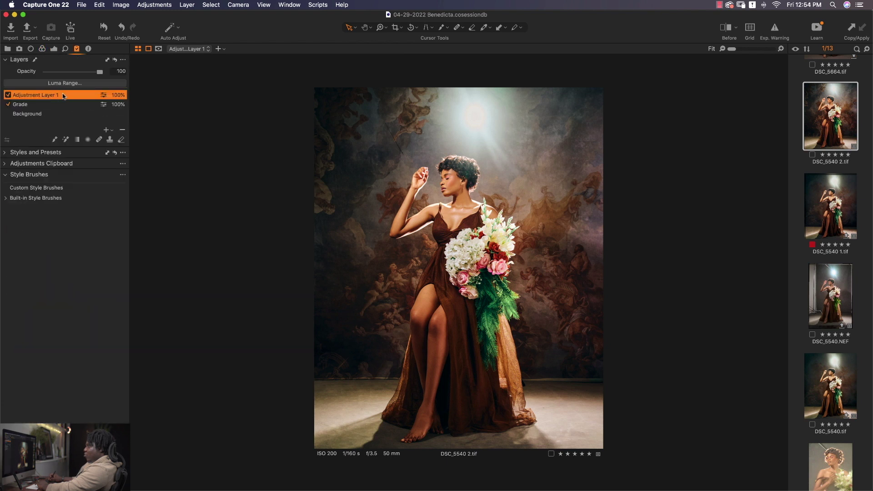
drag(87, 74, 69, 72)
Step: Compare the graded portrait with its ungraded version in full view and with the Split View Slider
key(y)
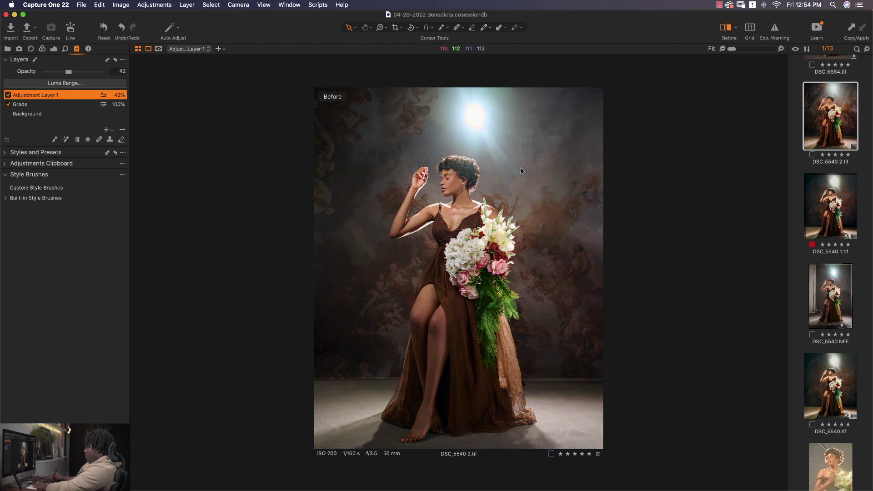
key(y)
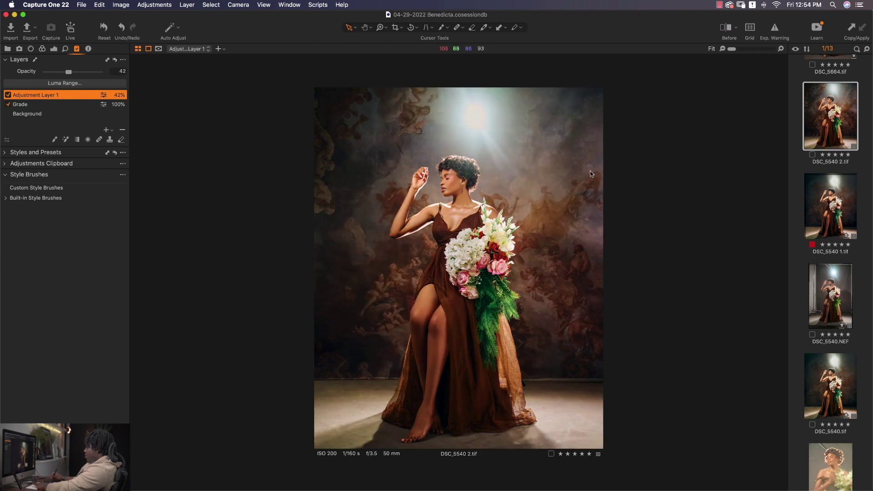
click(729, 29)
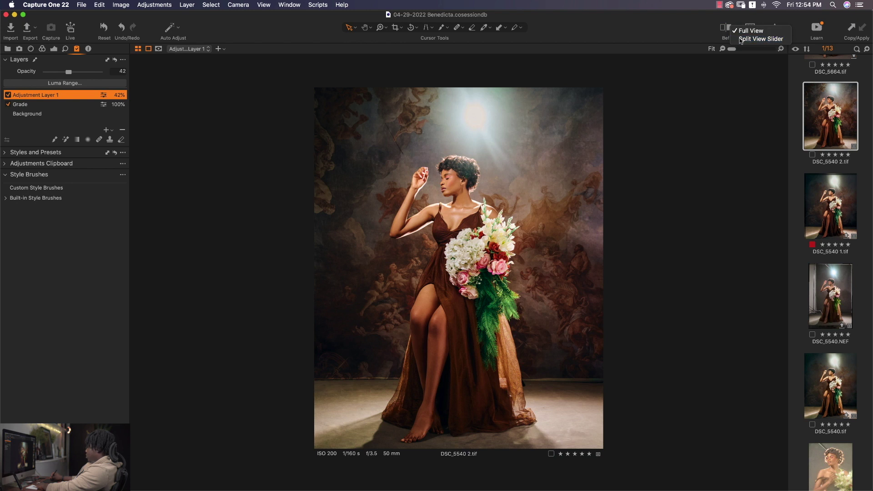
click(764, 40)
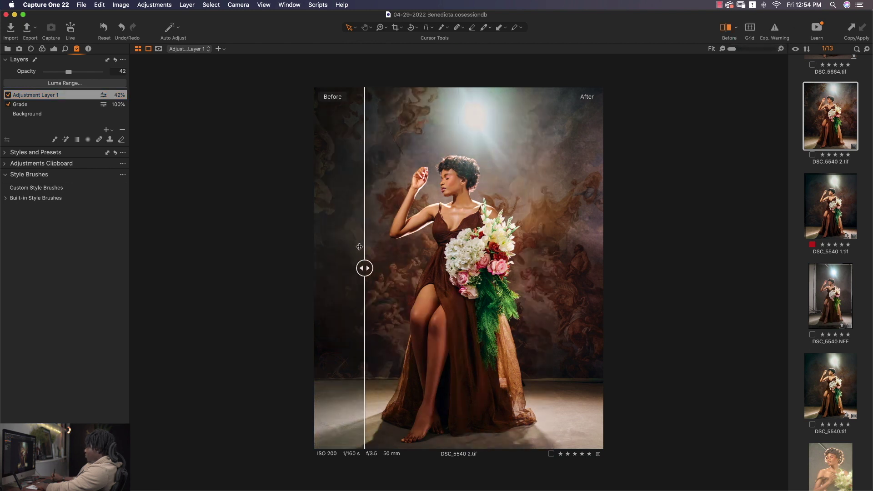